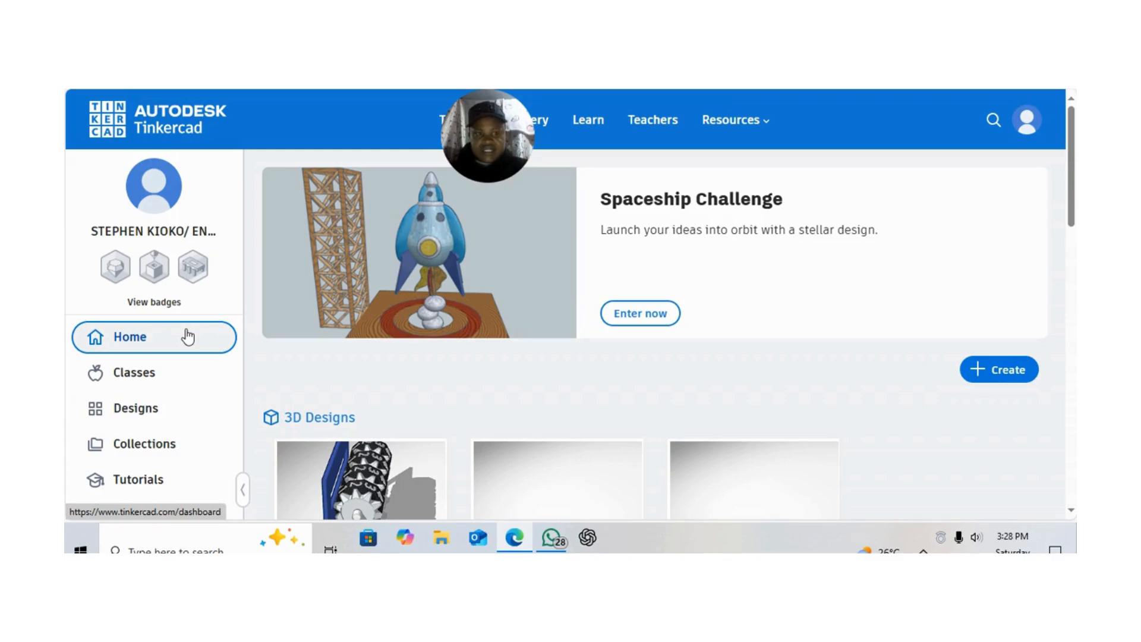
Show the circuit designs and create a new circuit
click(138, 405)
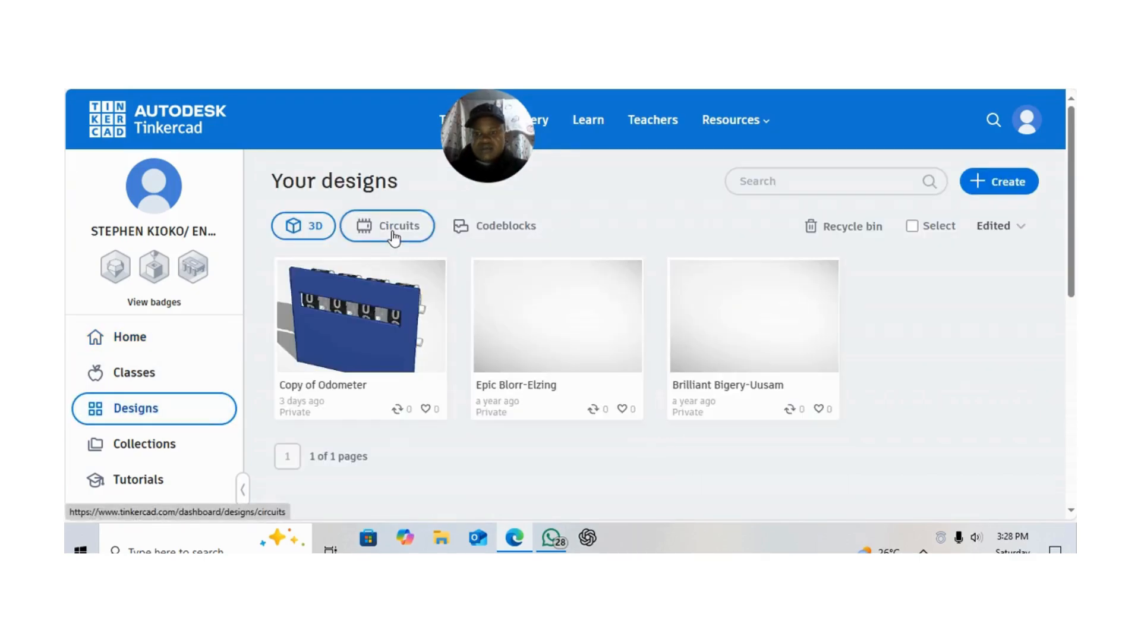
click(393, 235)
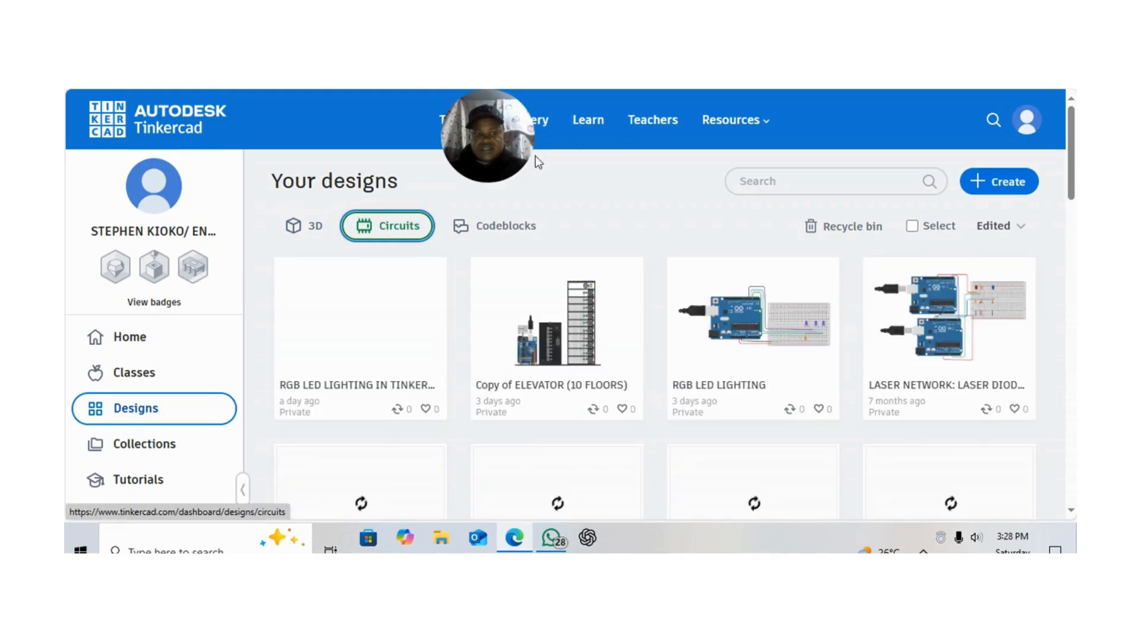
click(978, 185)
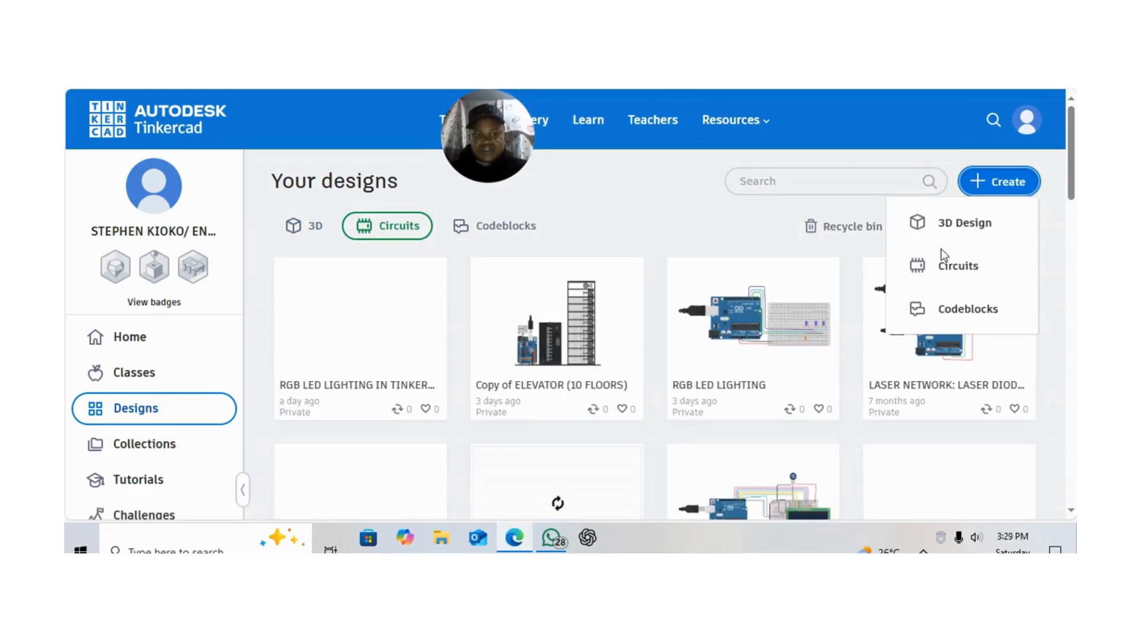
click(943, 269)
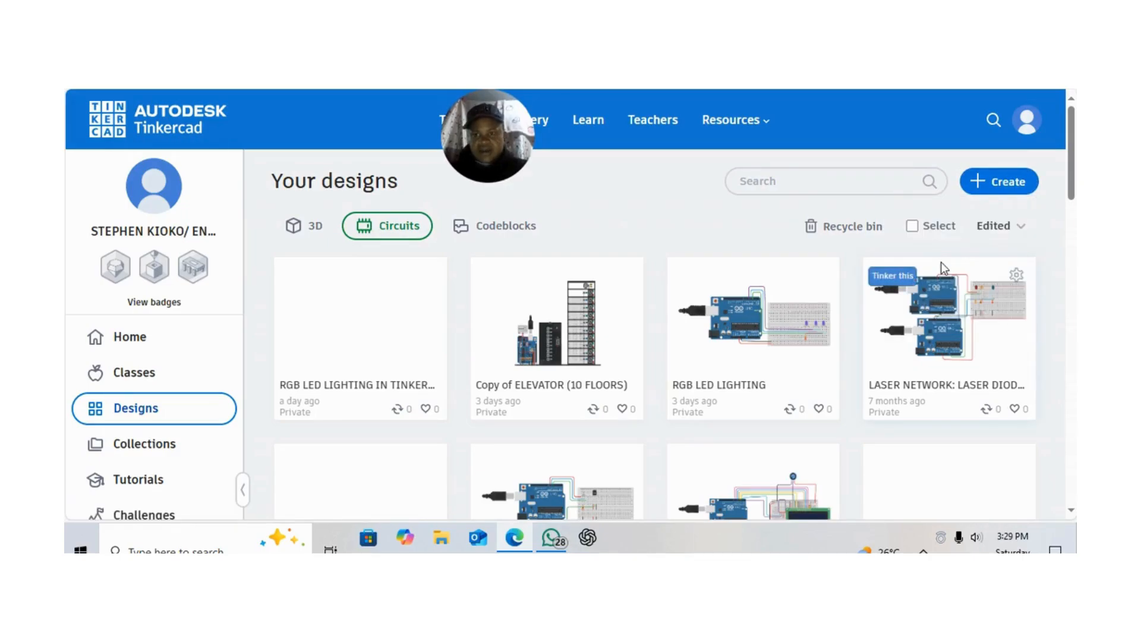
click(941, 263)
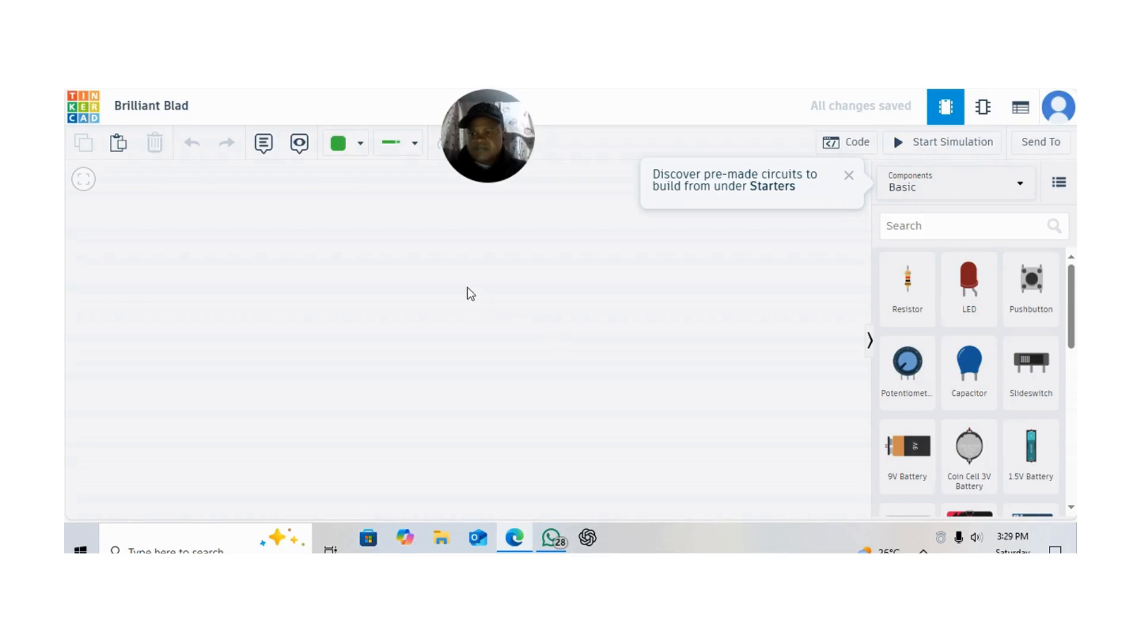
Rename the new design as RGB LED LIGHTING IN TINKERCAD
click(187, 107)
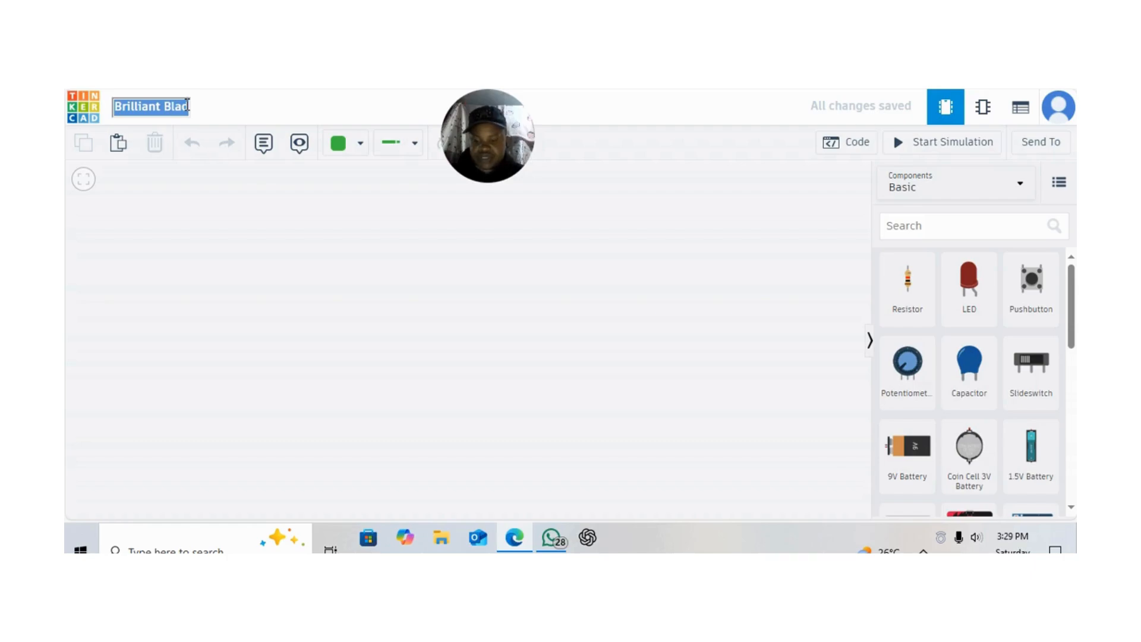
text(RG)
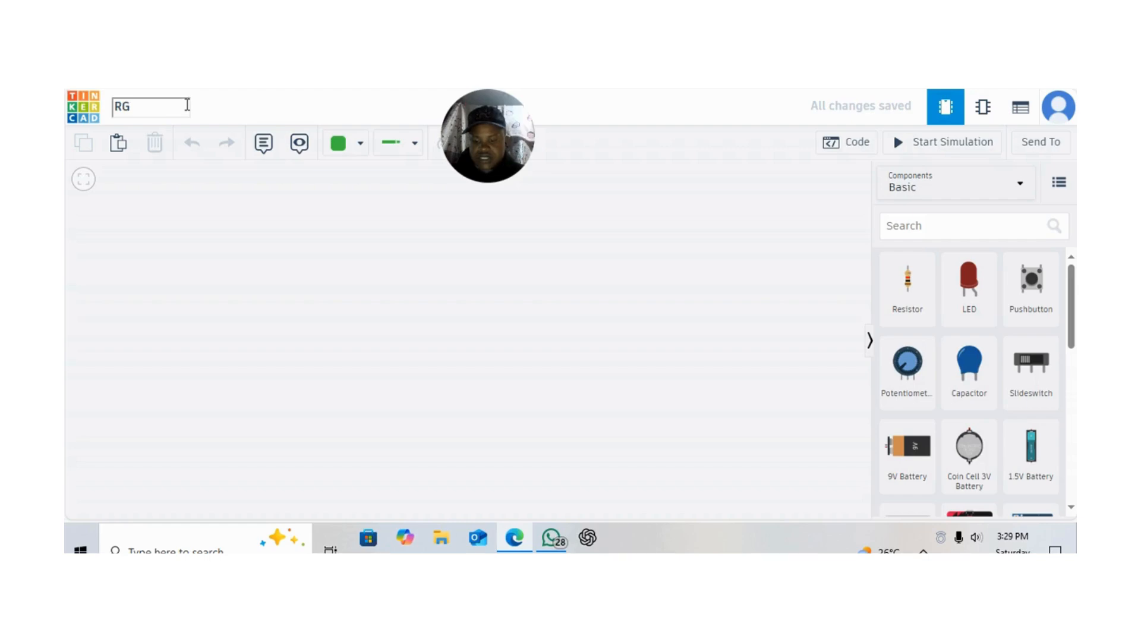
text(B LED LIGHTI)
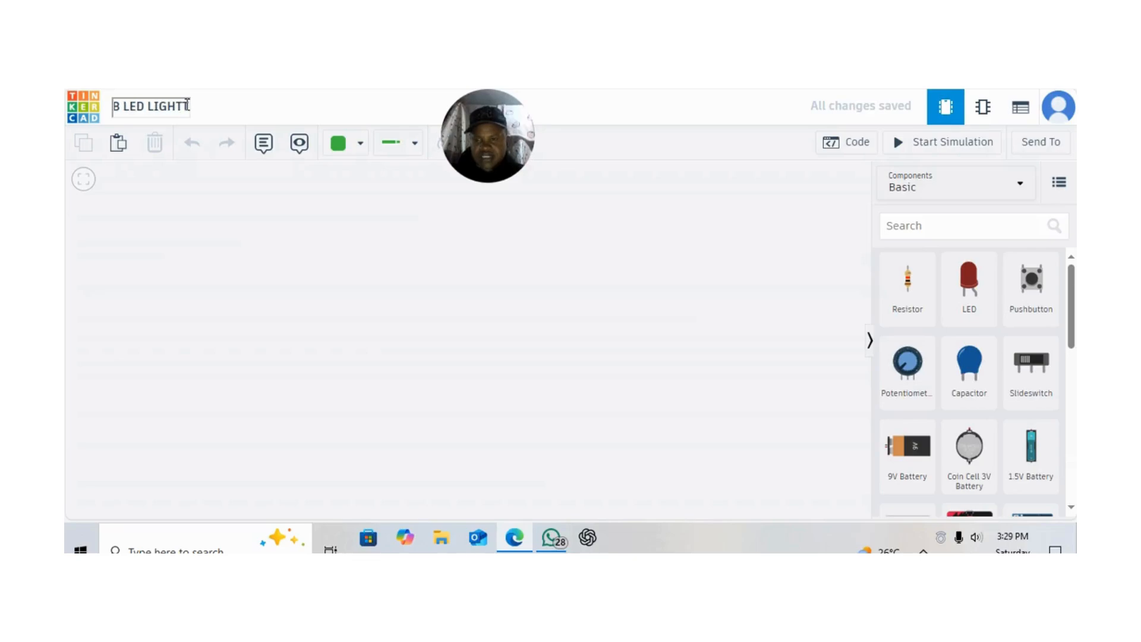
key(BackSpace)
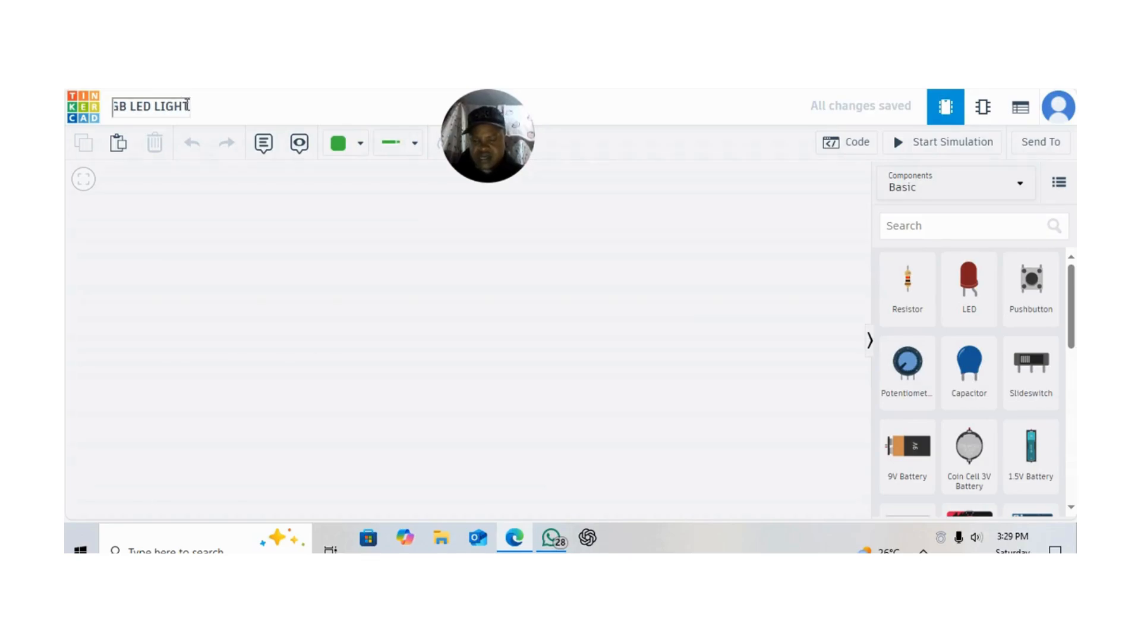
text(ING)
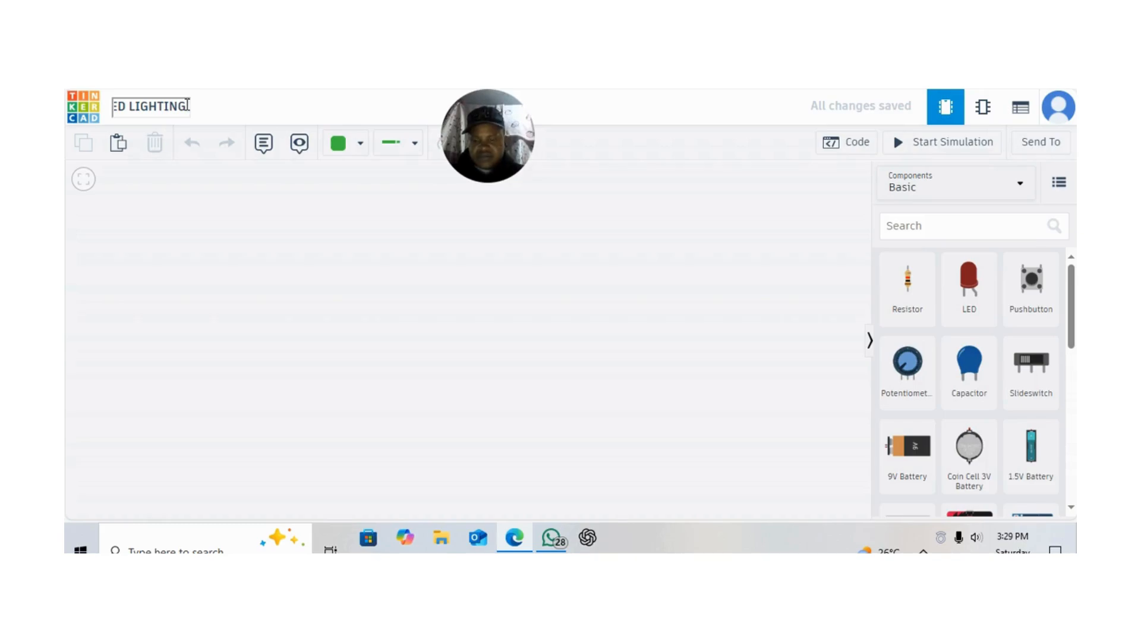
text(IN)
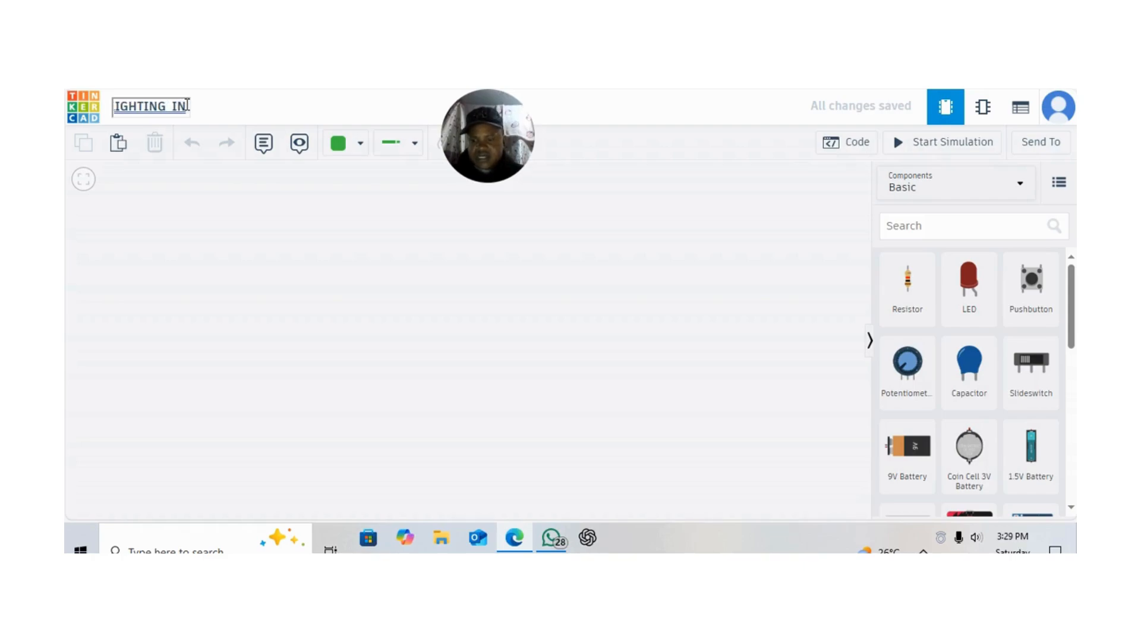
text( TINKERCAD)
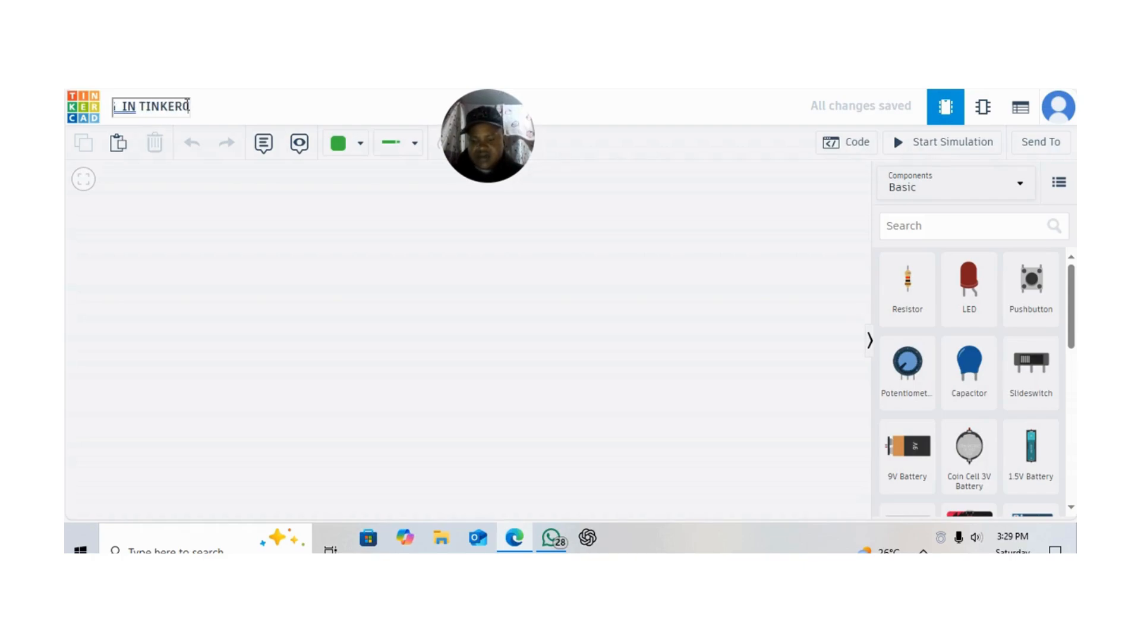
click(321, 277)
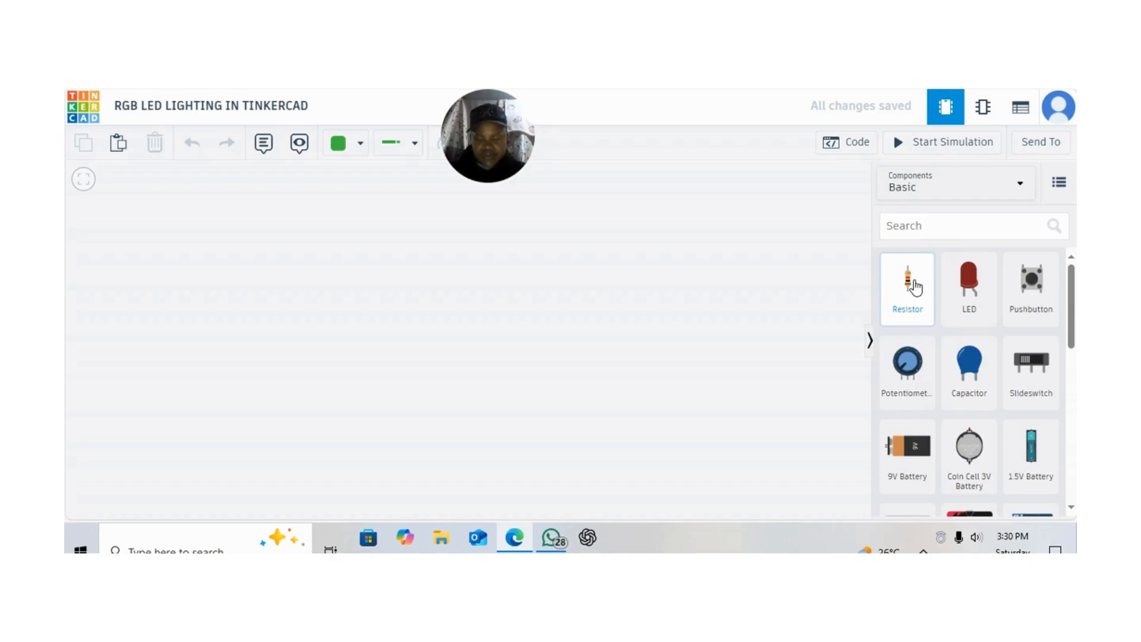
Place a resistor on the empty workplane and set its resistance to 220 Ω
drag(915, 287, 682, 261)
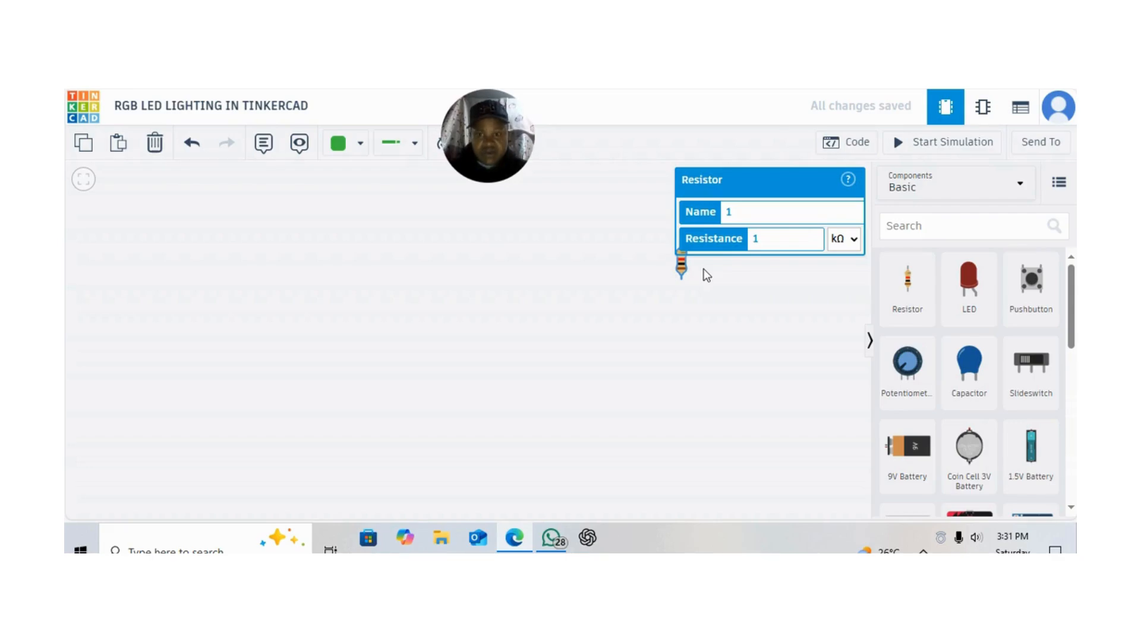
click(776, 238)
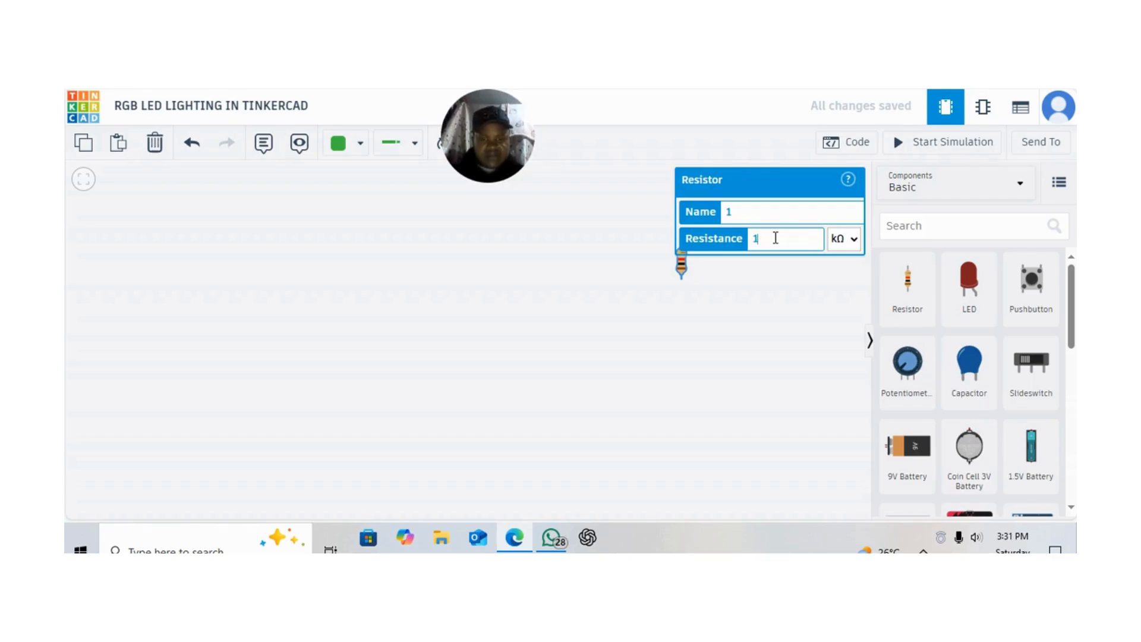
key(BackSpace)
text(220)
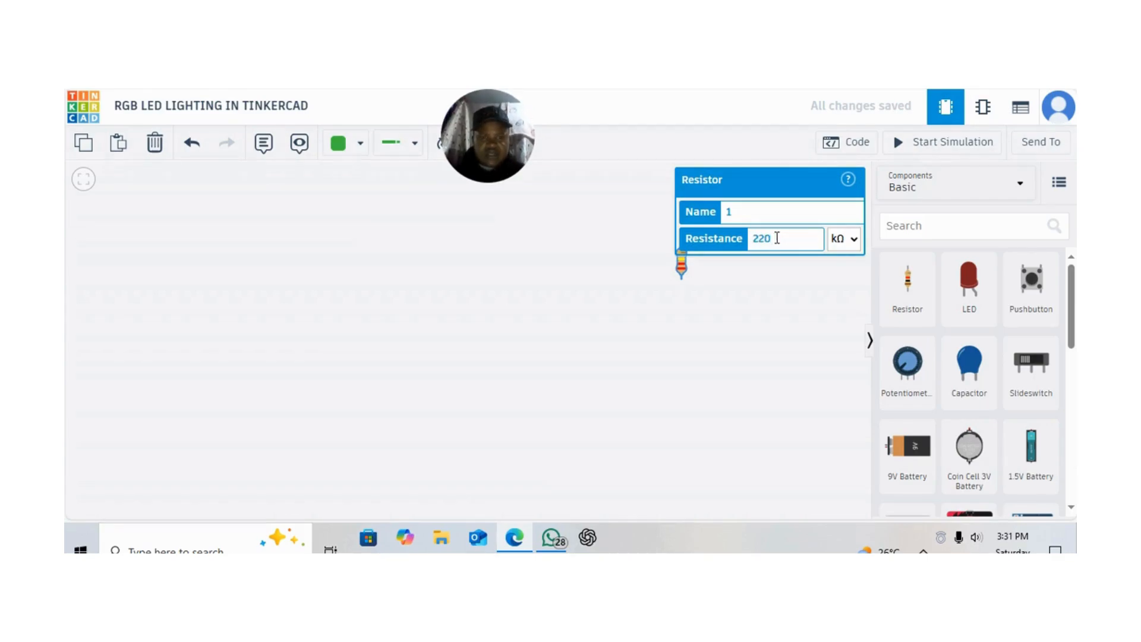
click(856, 242)
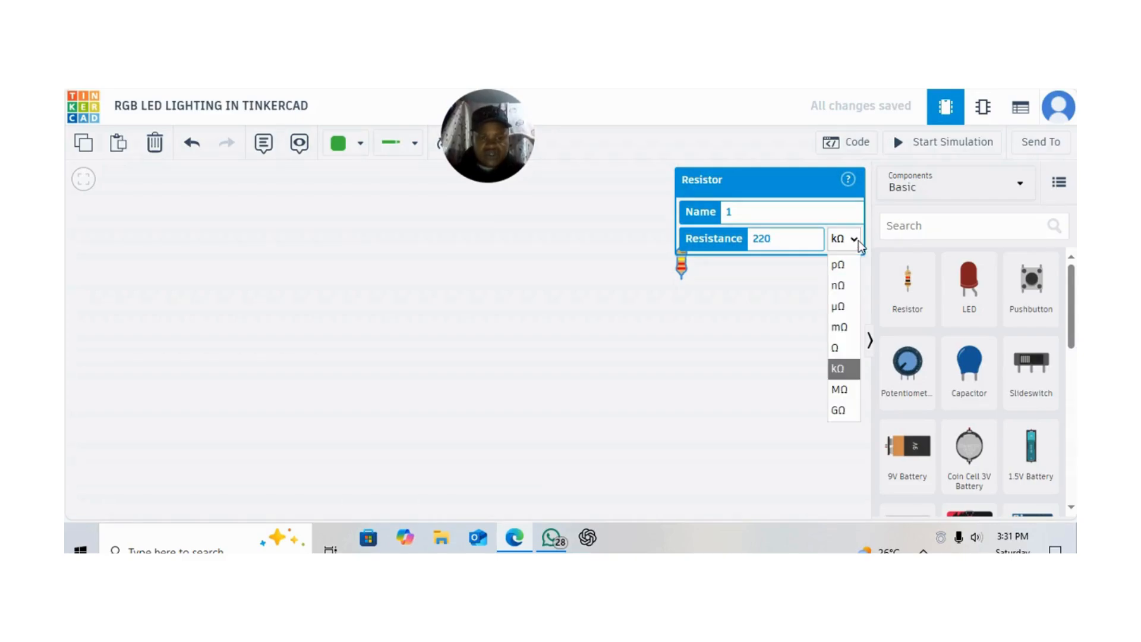
click(840, 356)
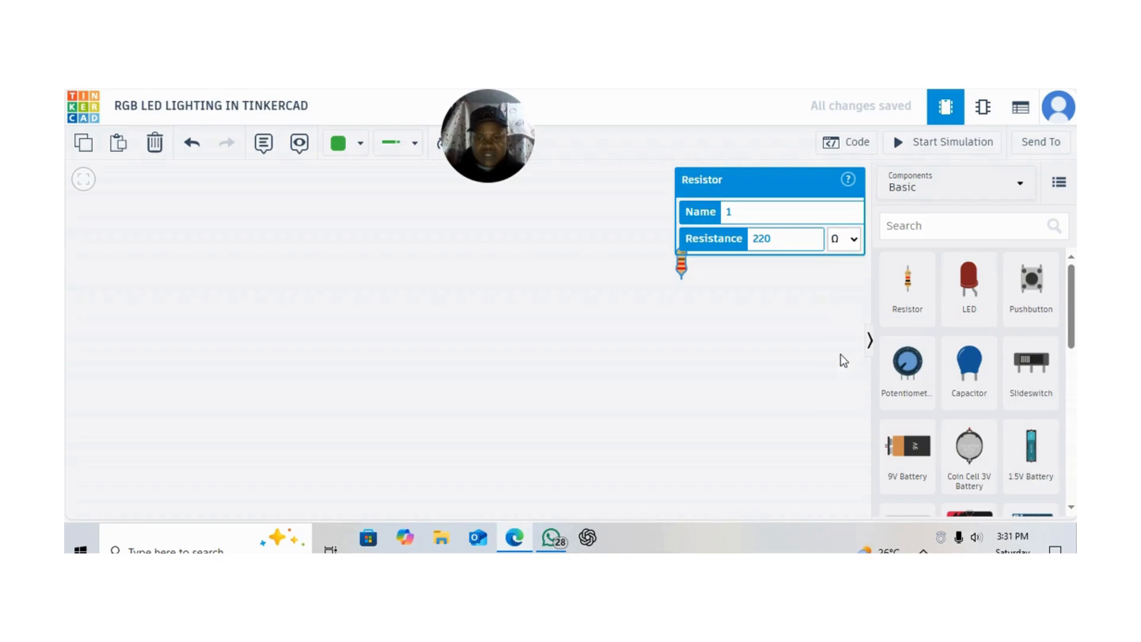
click(682, 333)
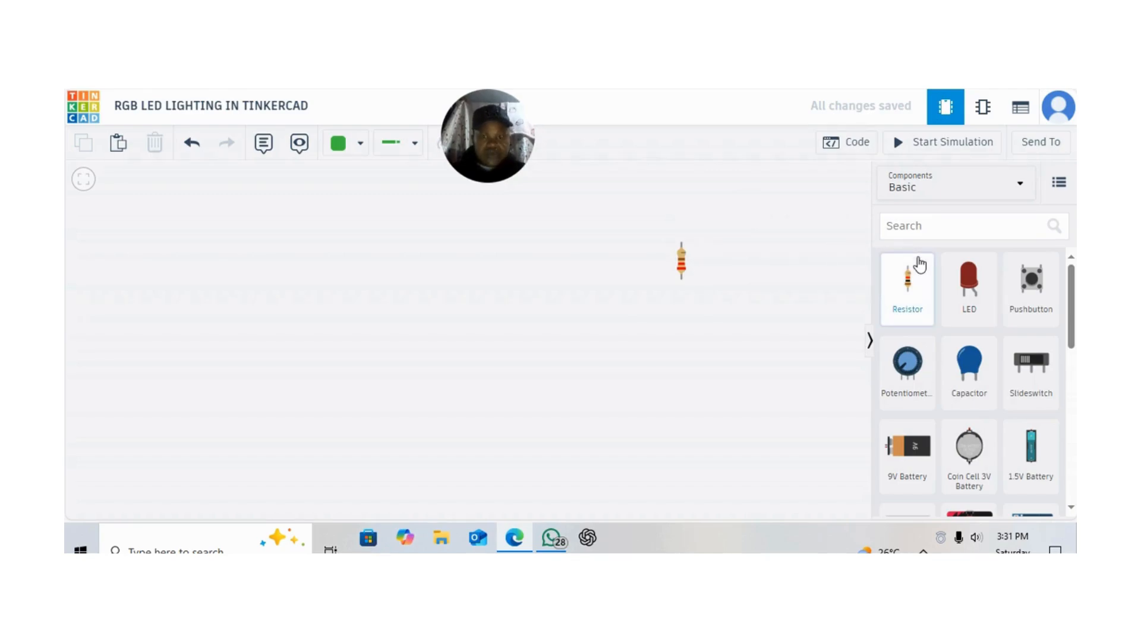
Search the components for arduino and place an Arduino Uno R3 to the left of the resistor
click(949, 226)
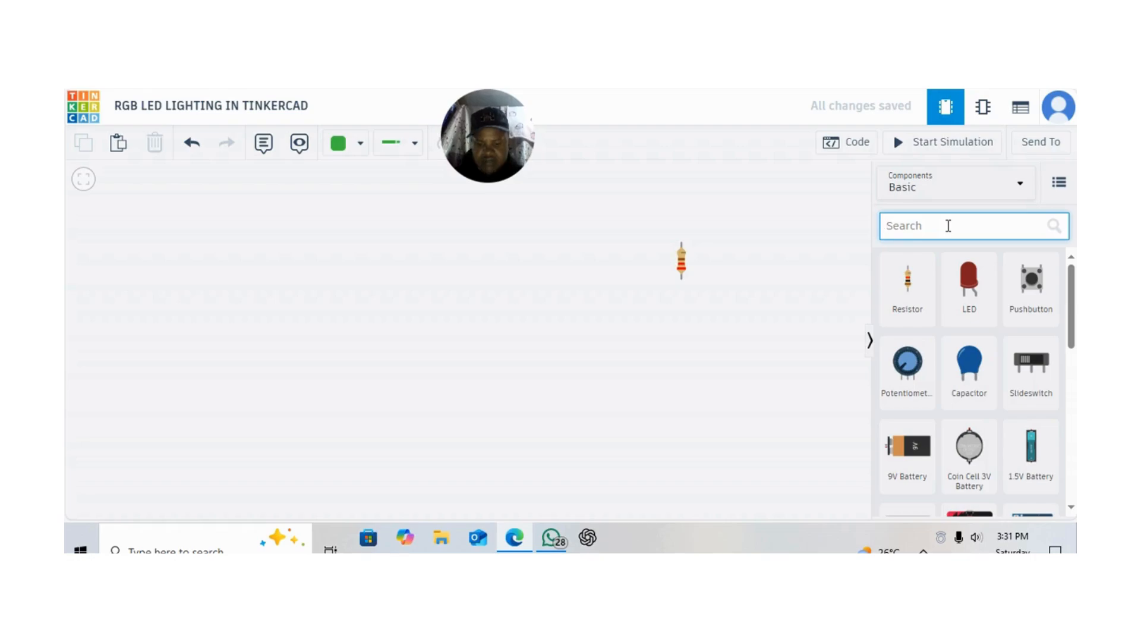
text(ARD)
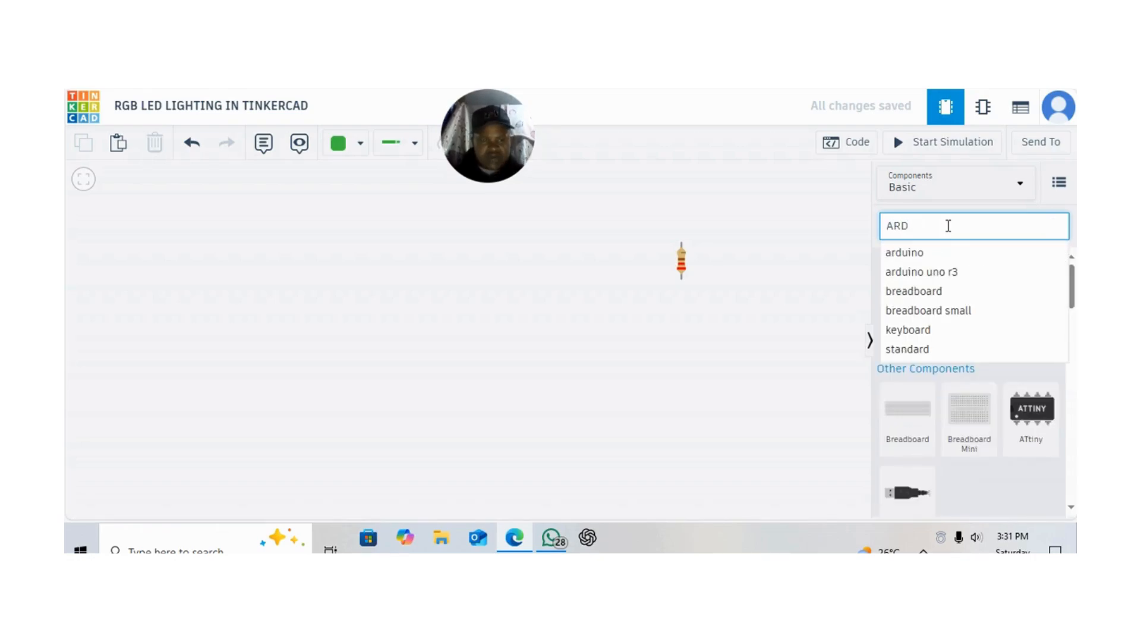
click(927, 253)
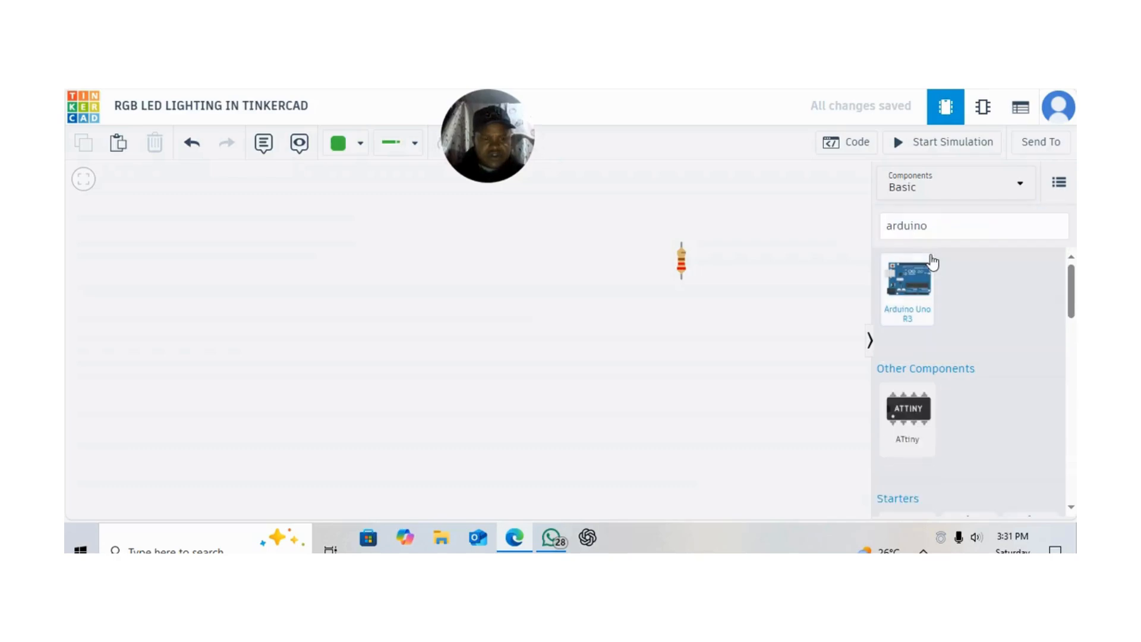
drag(916, 281, 304, 292)
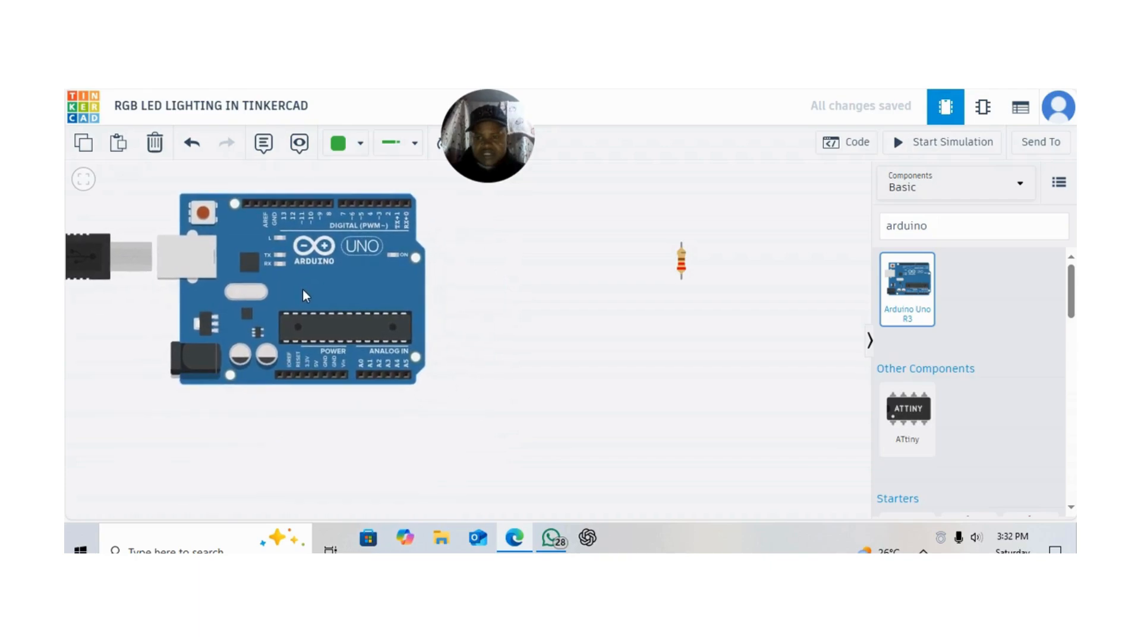
Search the components for breadboard and place a Breadboard Small beside the Arduino, with the resistor moved to the breadboard's right side
click(949, 229)
key(BackSpace)
key(BackSpace)
key(BackSpace)
key(BackSpace)
key(BackSpace)
key(BackSpace)
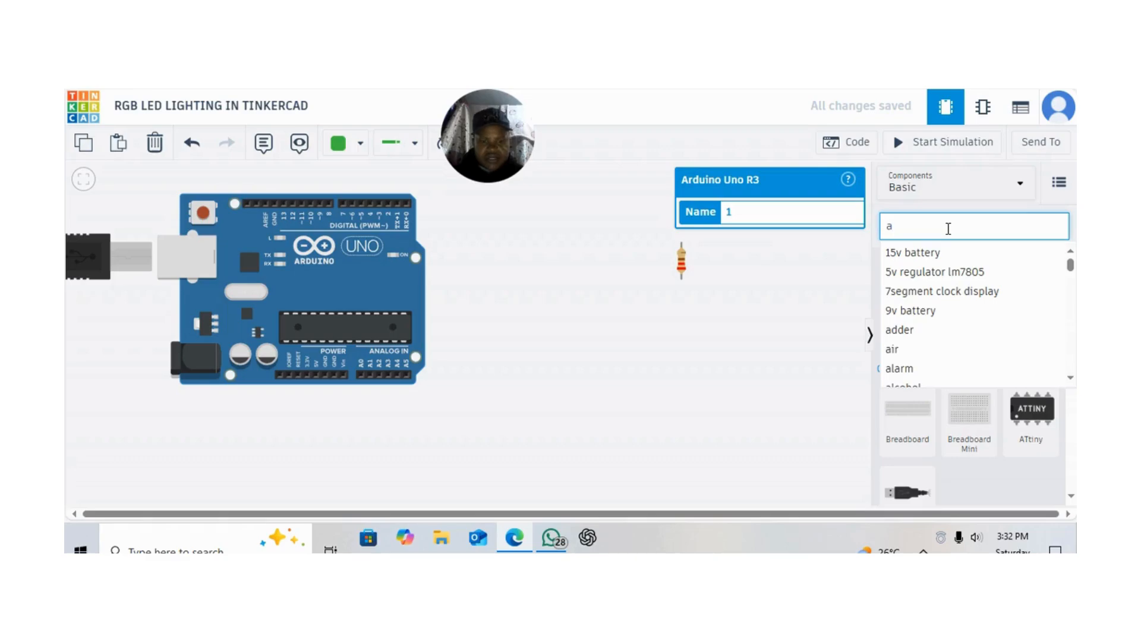
key(BackSpace)
text(BRE)
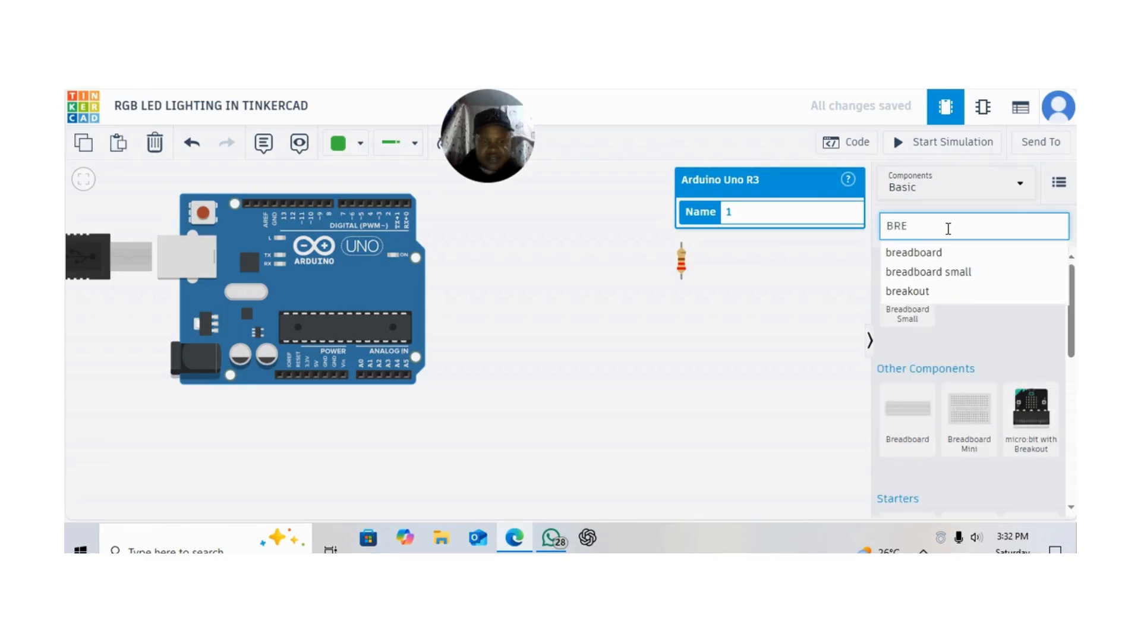
click(937, 255)
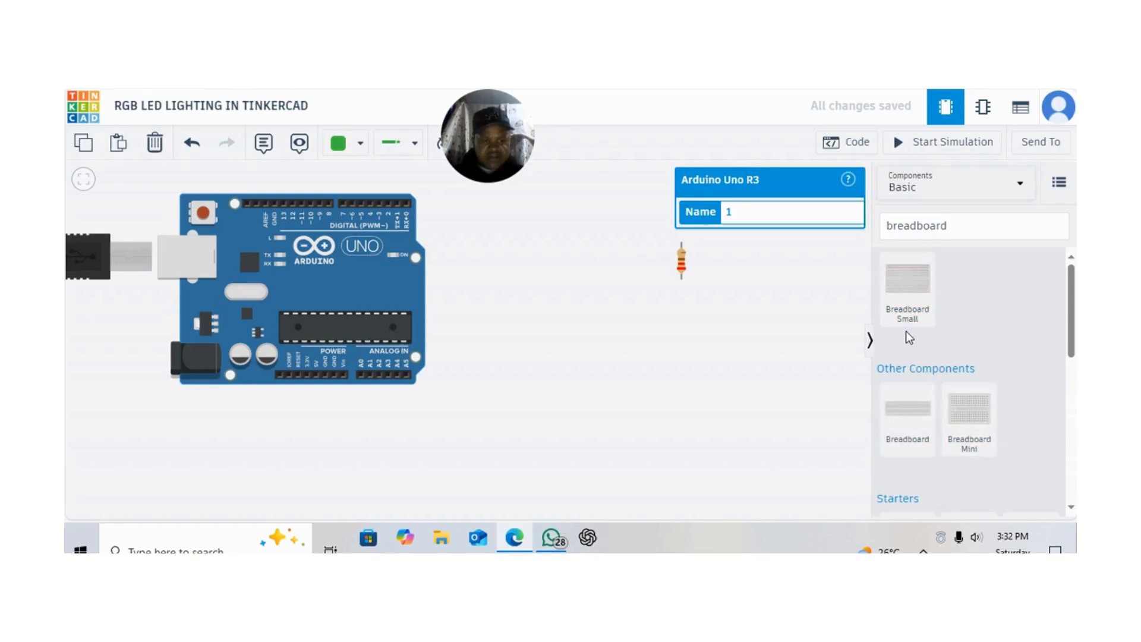
drag(910, 277, 842, 279)
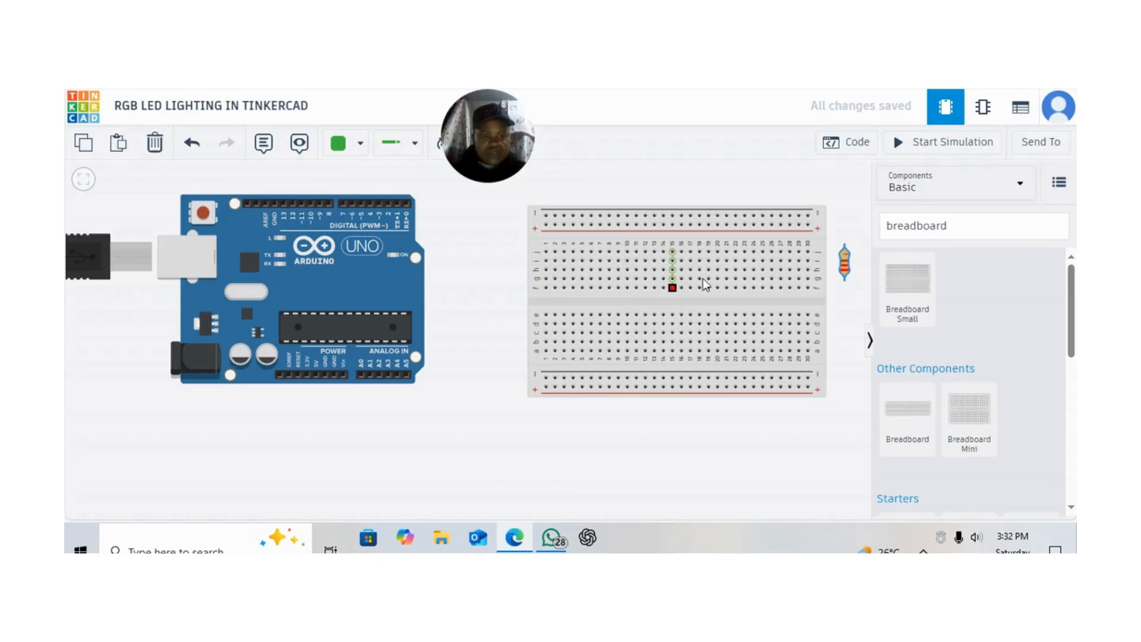
Dismiss the Windows 11 notification and delete the resistor beside the breadboard
click(956, 222)
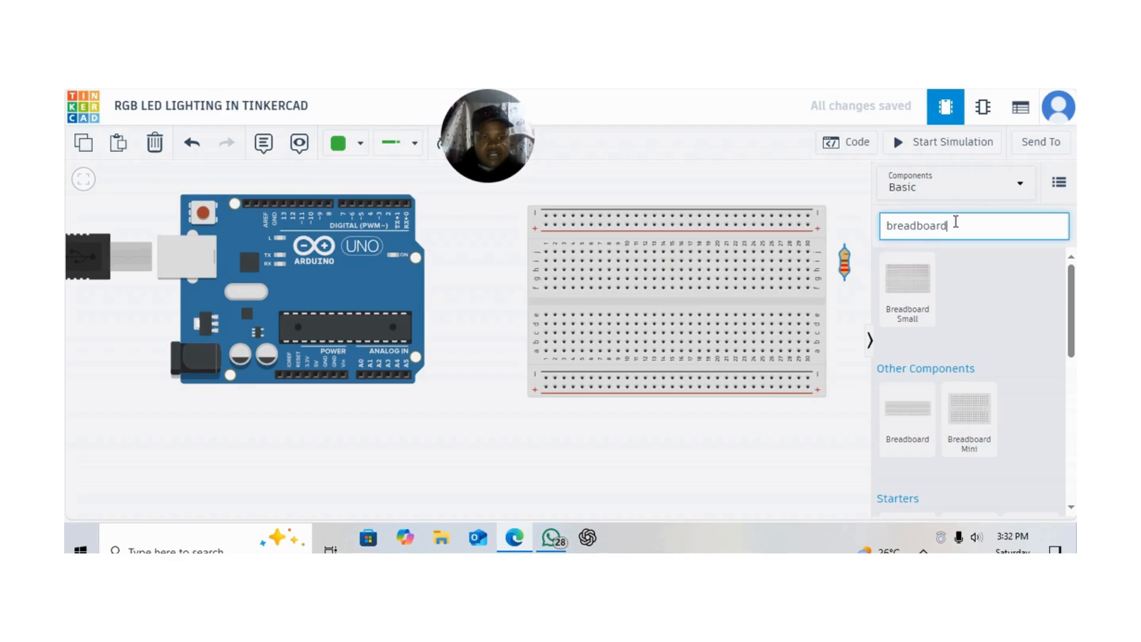
key(BackSpace)
key(BackSpace)
key(BackSpace)
key(BackSpace)
key(BackSpace)
key(BackSpace)
key(BackSpace)
key(BackSpace)
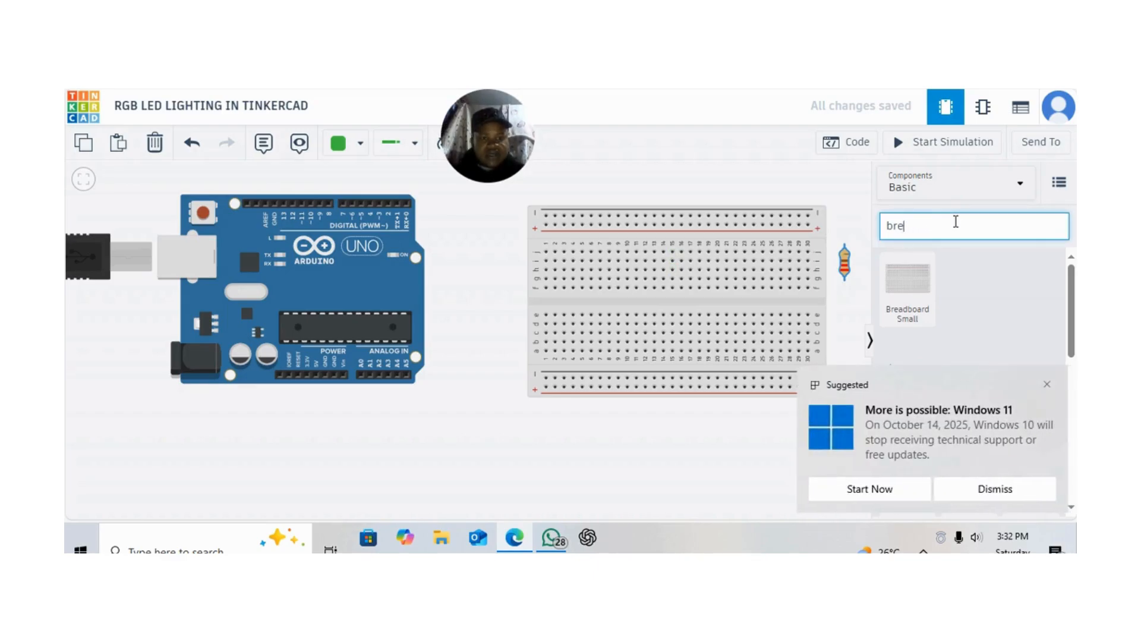
click(1048, 385)
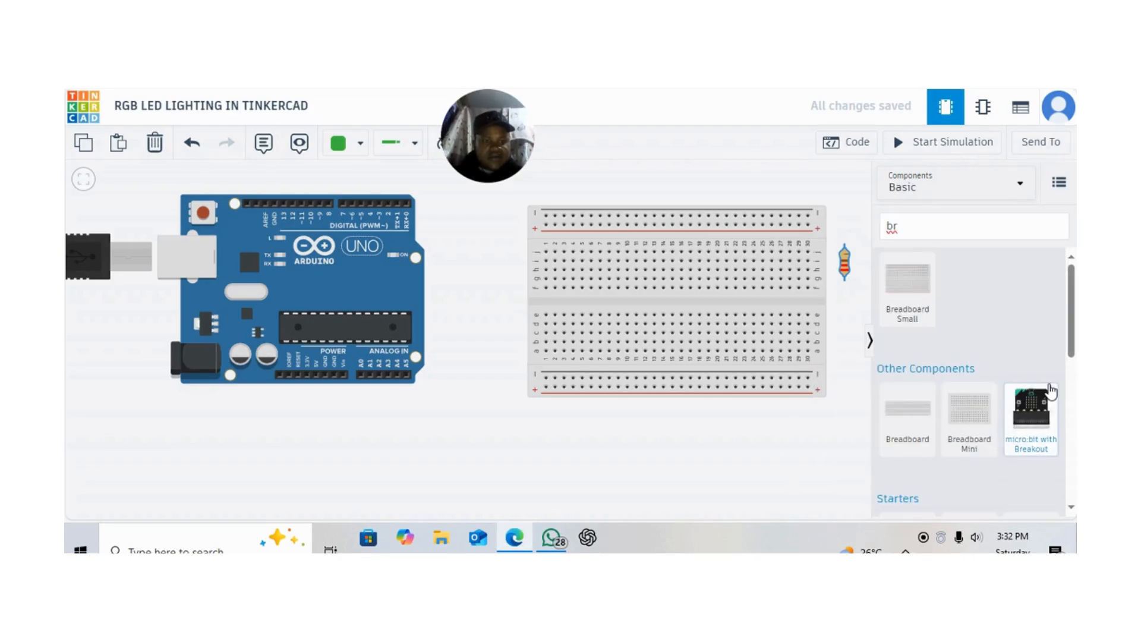
key(Delete)
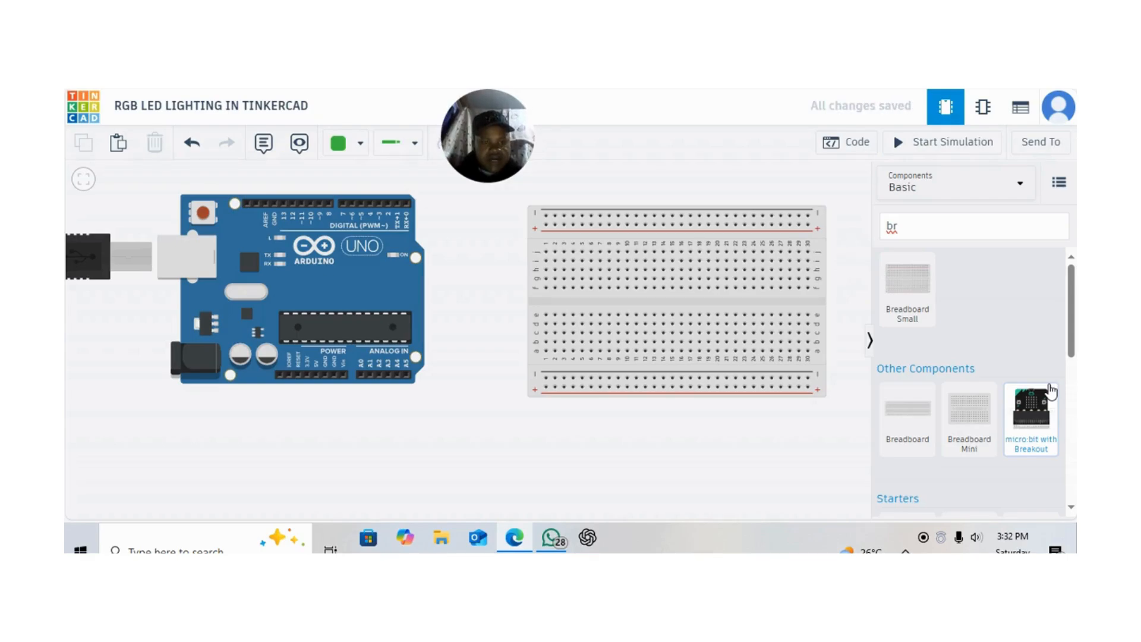
Search the components for RGB and place an LED RGB at the breadboard's right edge
click(916, 223)
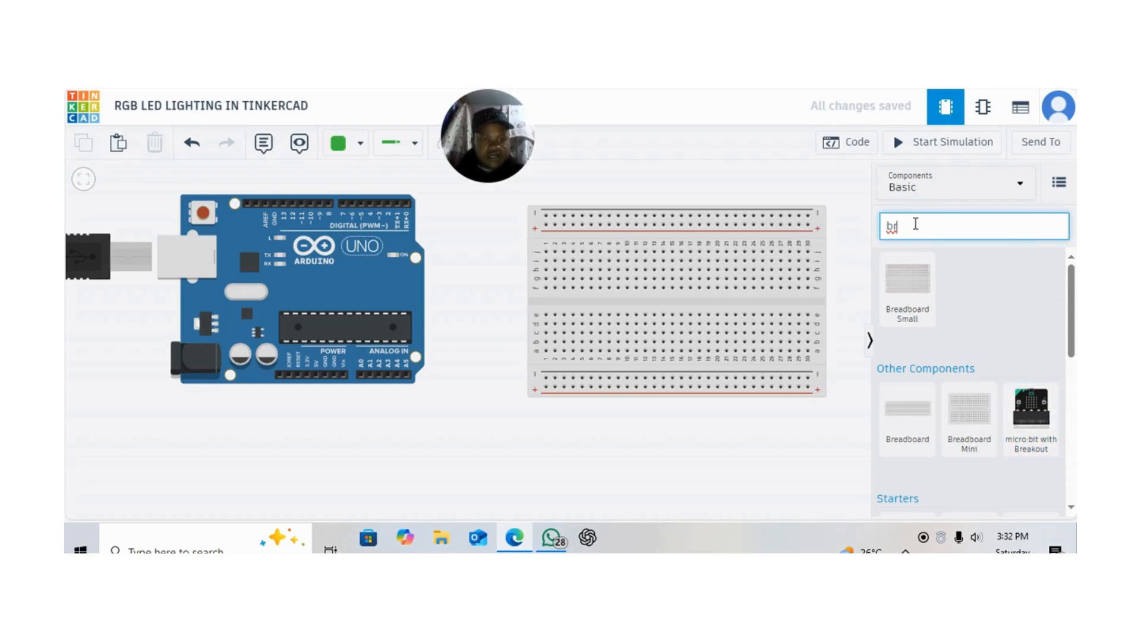
key(BackSpace)
key(BackSpace)
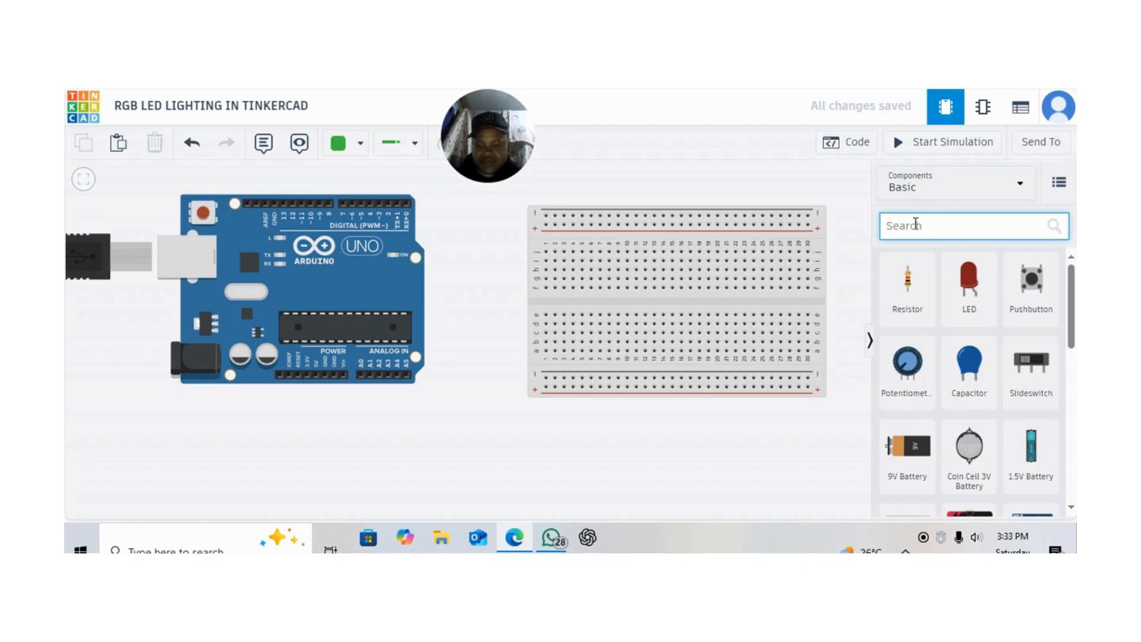
text(RGB)
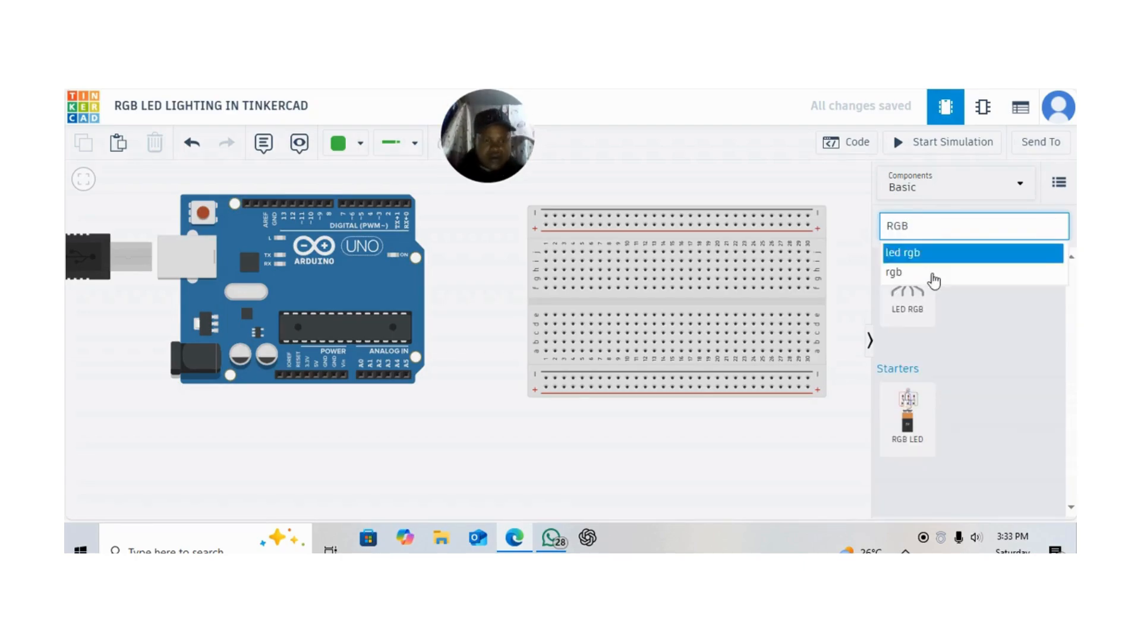
drag(909, 294, 851, 280)
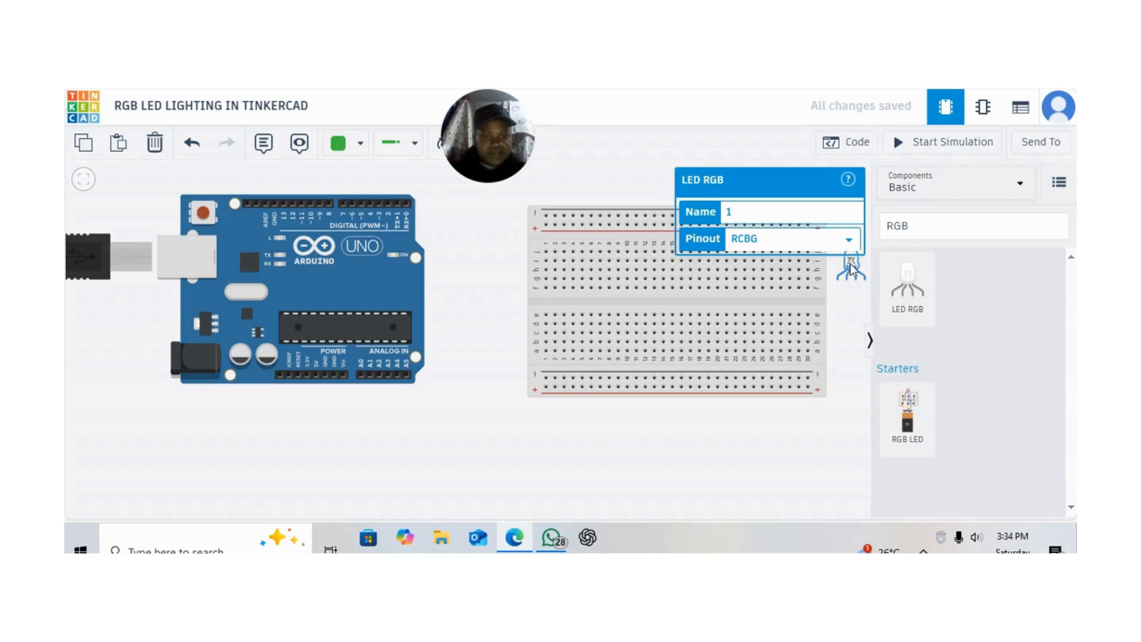
Move the RGB LED clear of the breadboard's right edge and shift the breadboard closer to the Arduino, slightly lower
mouse_move(853, 271)
mouse_down()
mouse_move(826, 271)
mouse_move(848, 286)
mouse_up()
click(844, 434)
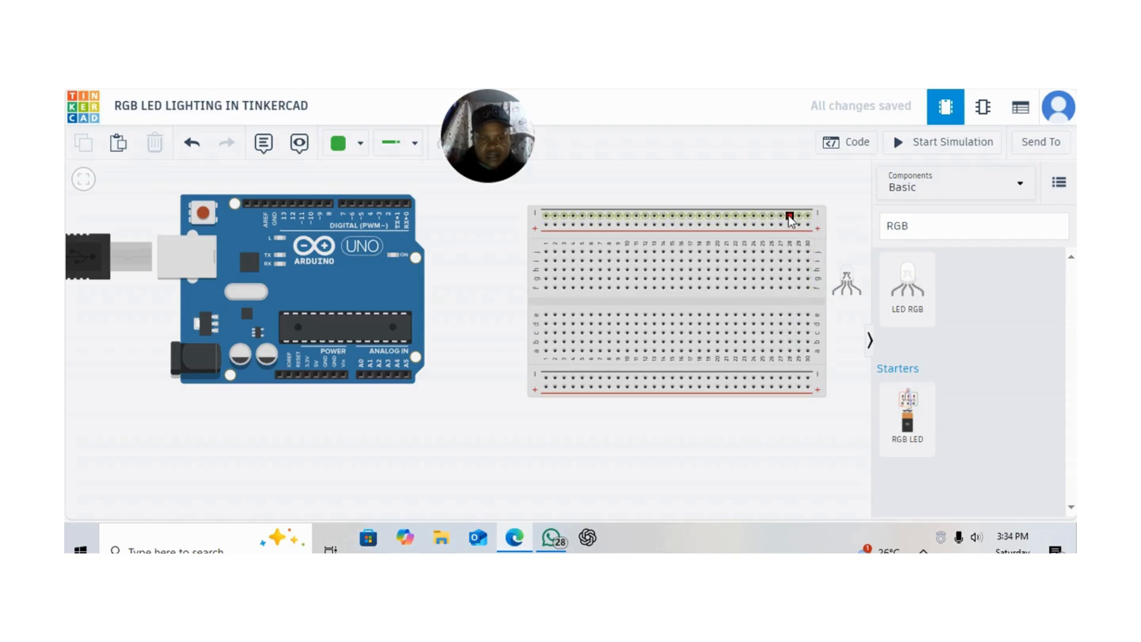
drag(825, 222, 730, 305)
drag(816, 337, 800, 234)
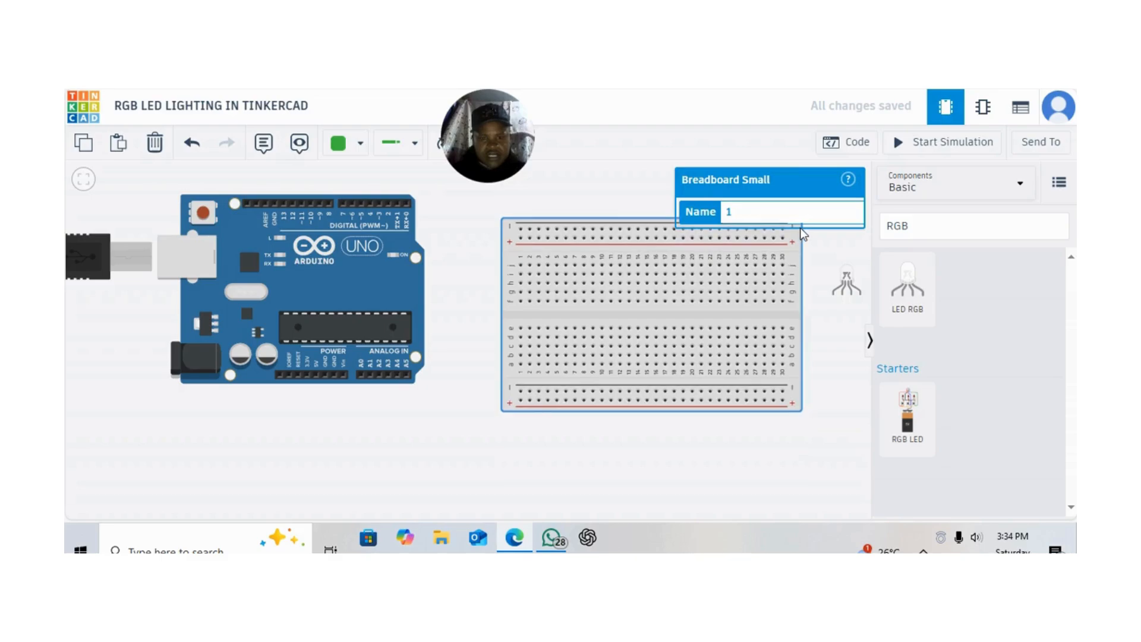
click(845, 407)
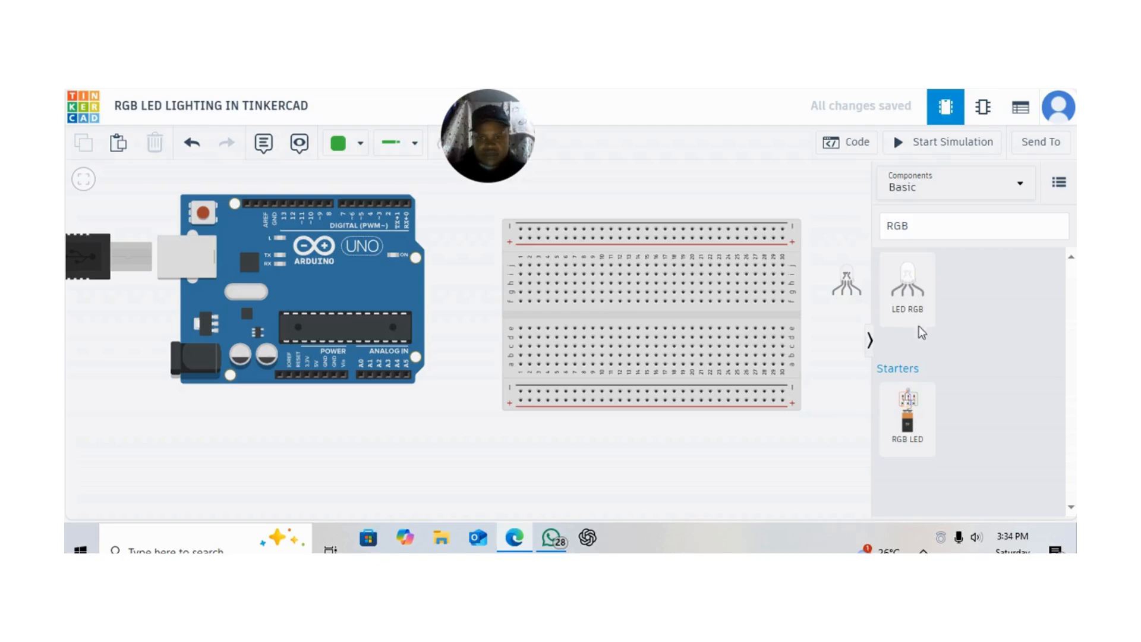
Clear the component search, place a resistor above the breadboard, and set its resistance to 220 Ω
click(933, 223)
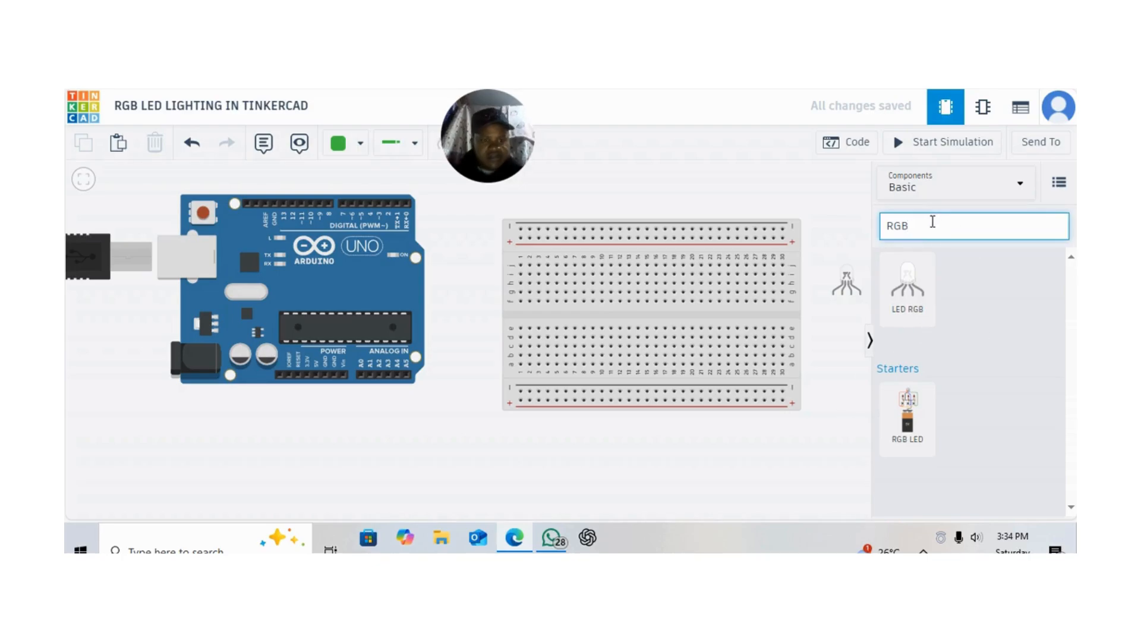
key(BackSpace)
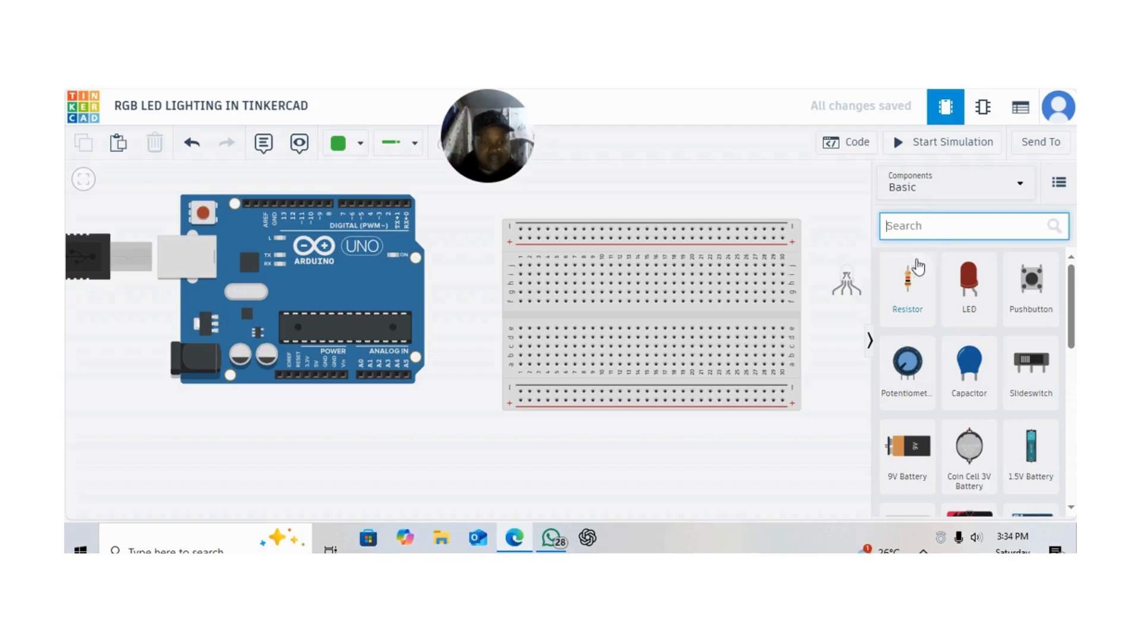
drag(908, 282, 707, 201)
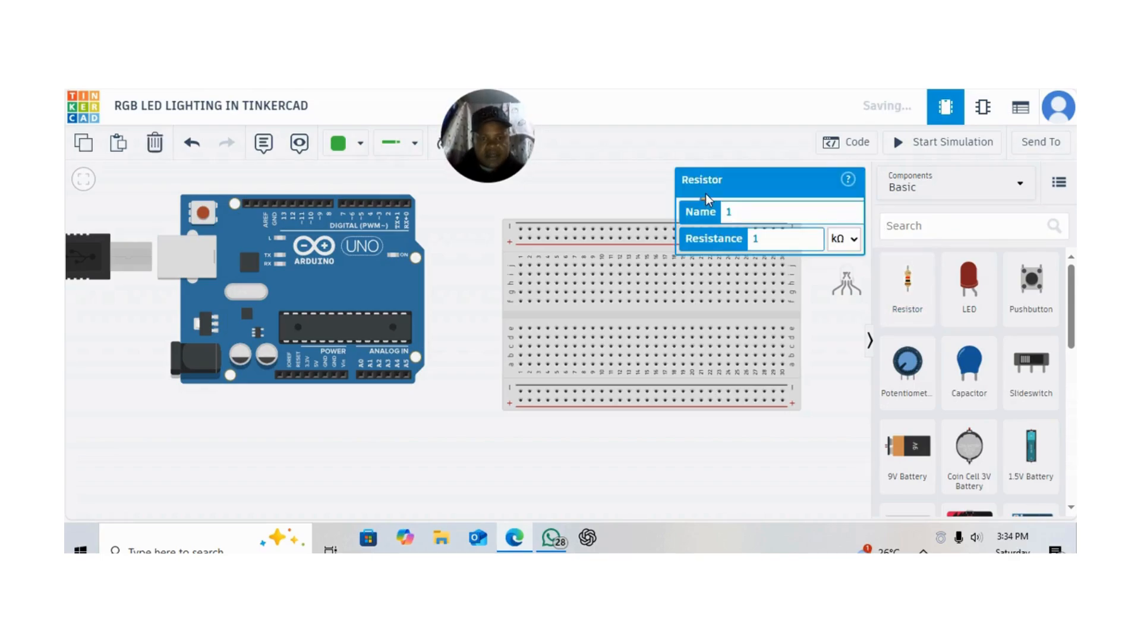
double_click(763, 238)
key(BackSpace)
text(220)
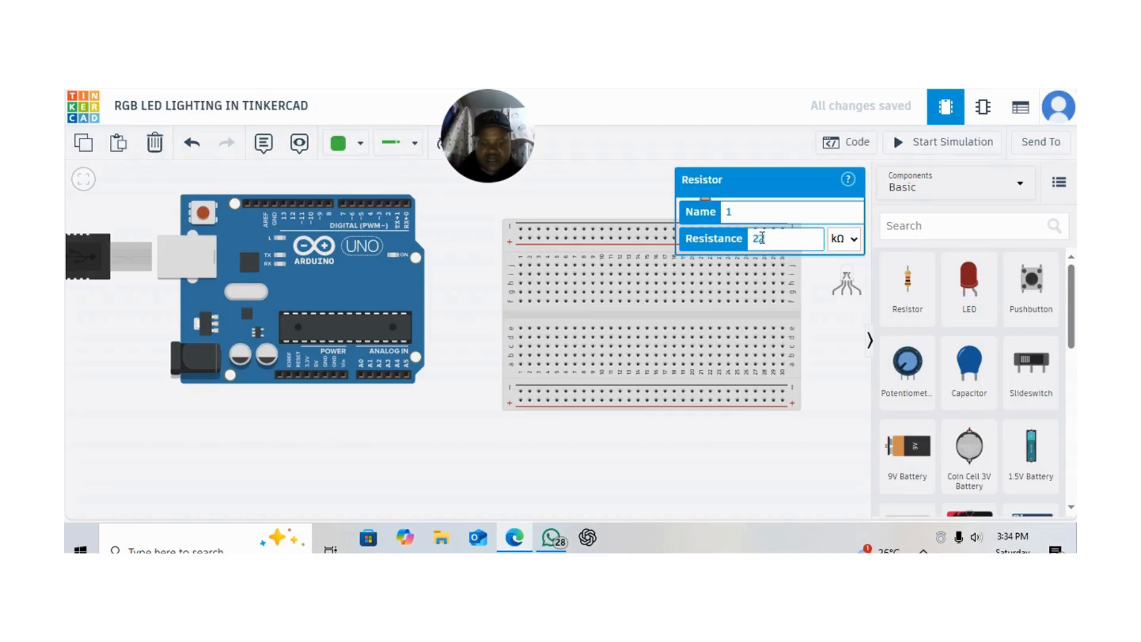
click(854, 241)
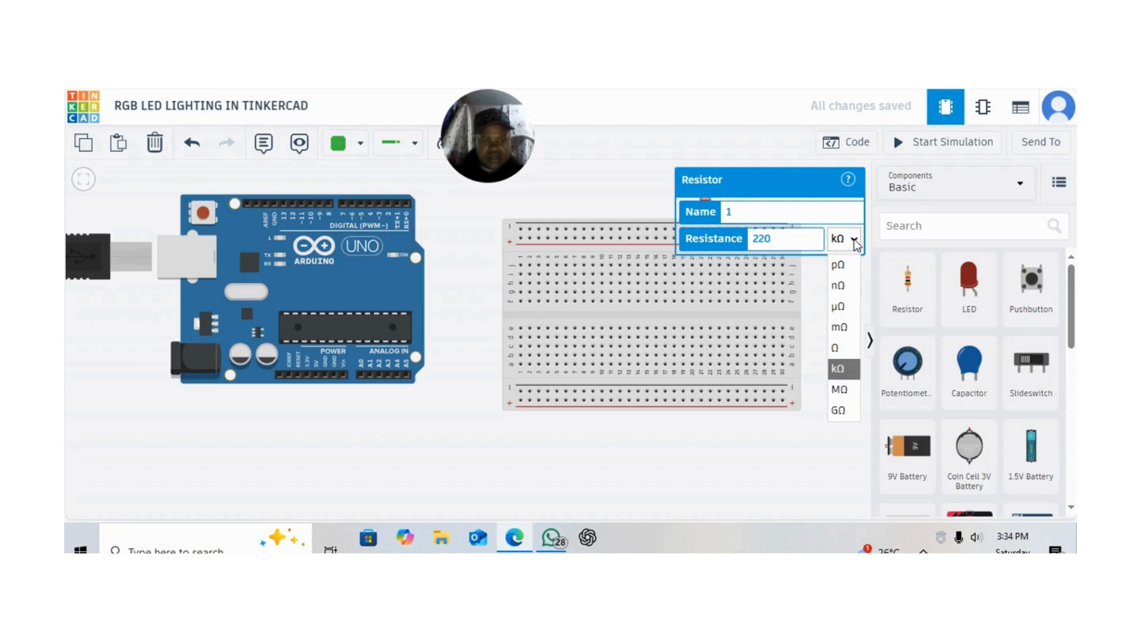
click(840, 356)
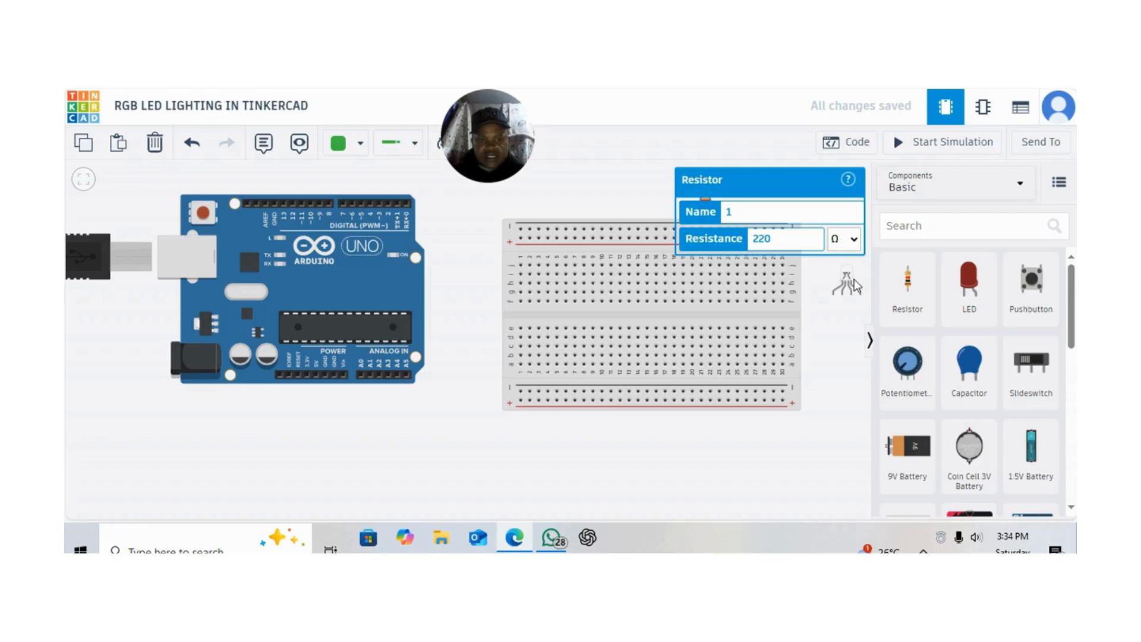
Plug the RGB LED into breadboard columns 10 to 13 and place the resistor between its column 11 leg and the lower negative rail
drag(844, 289, 564, 312)
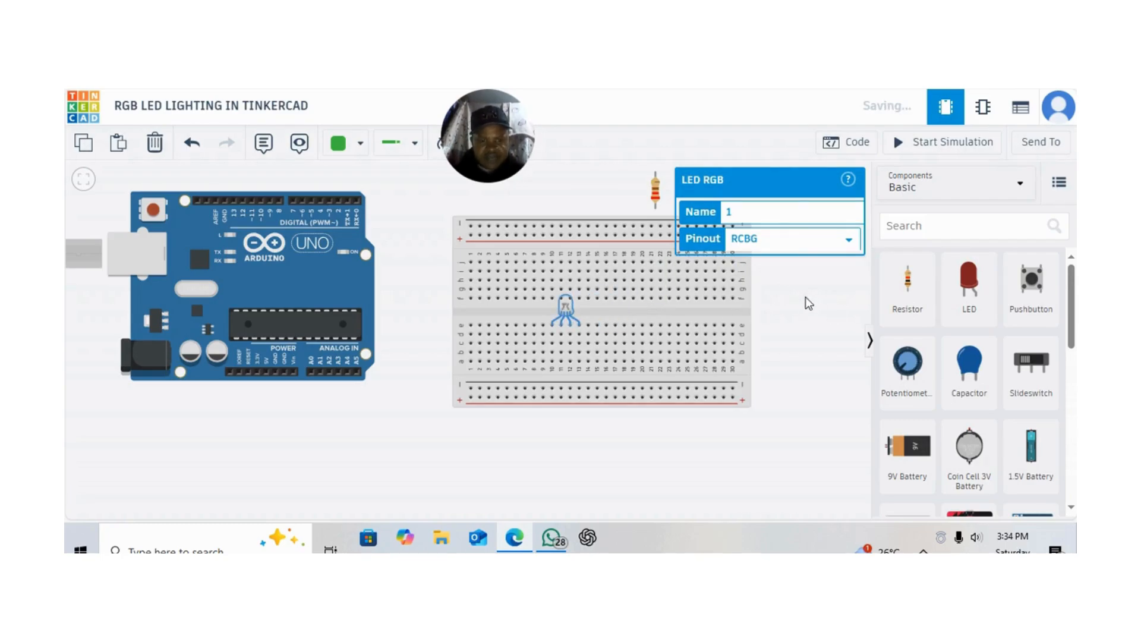
click(813, 314)
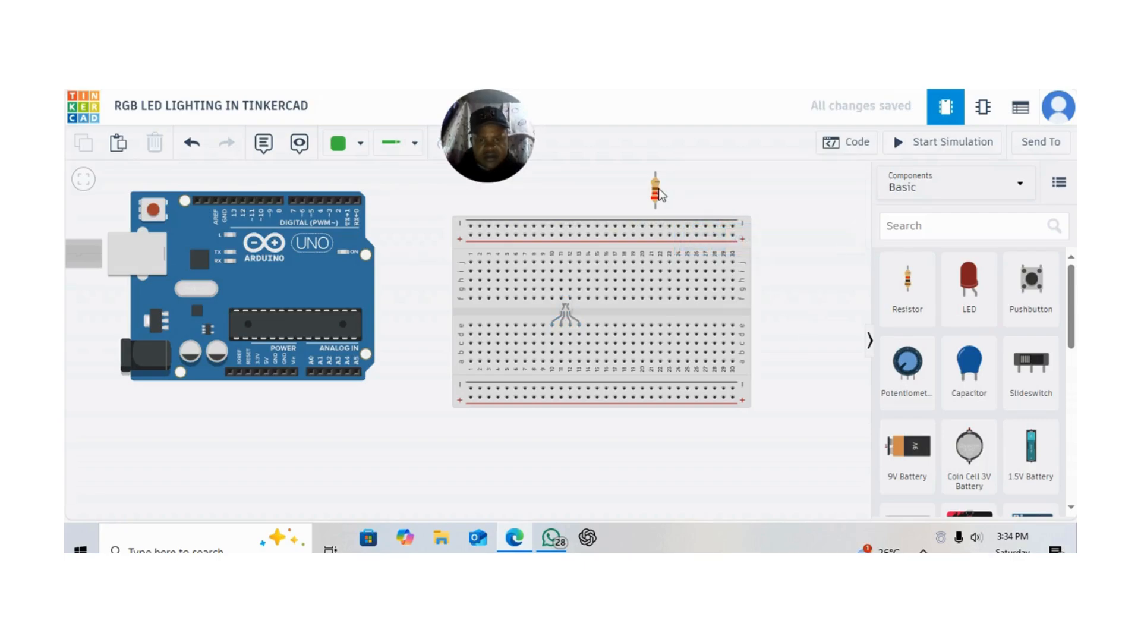
drag(655, 190, 566, 378)
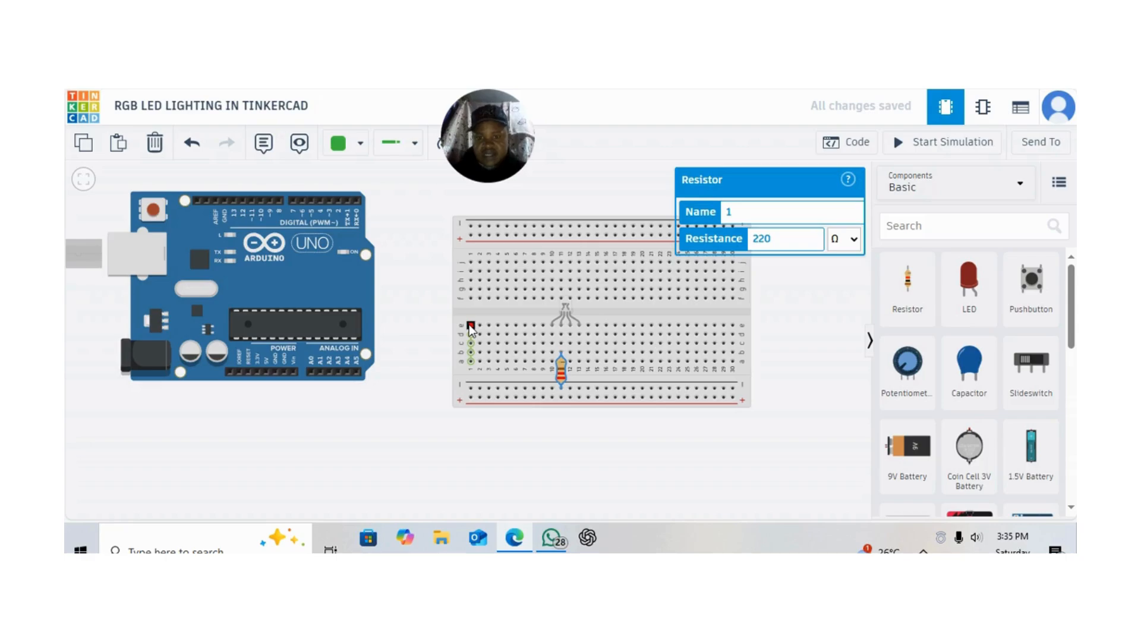
click(473, 227)
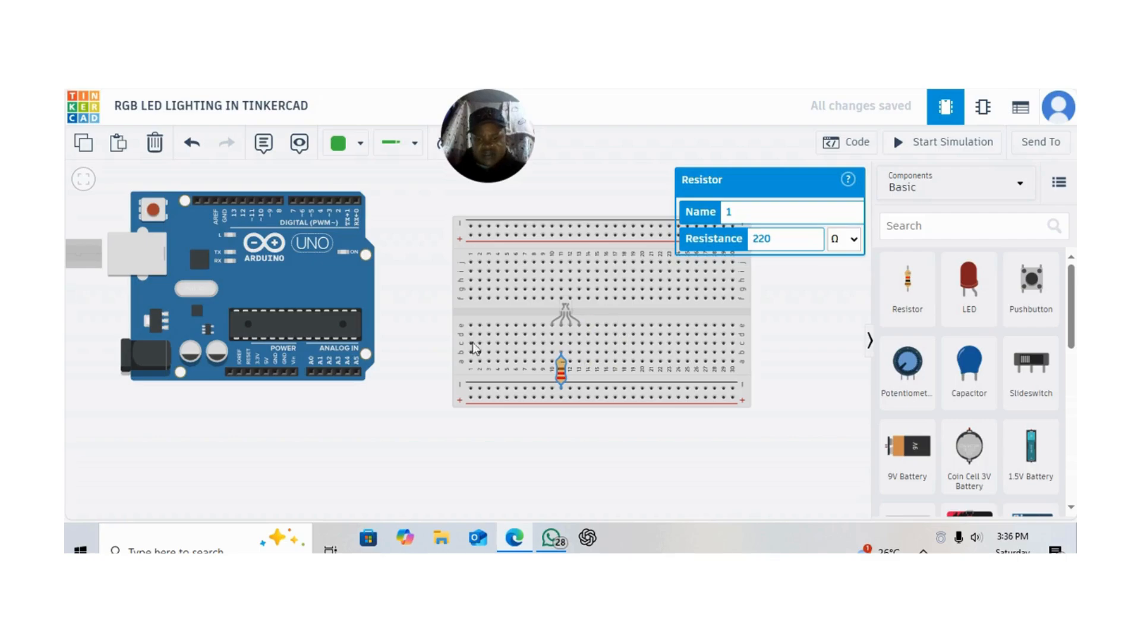
click(269, 373)
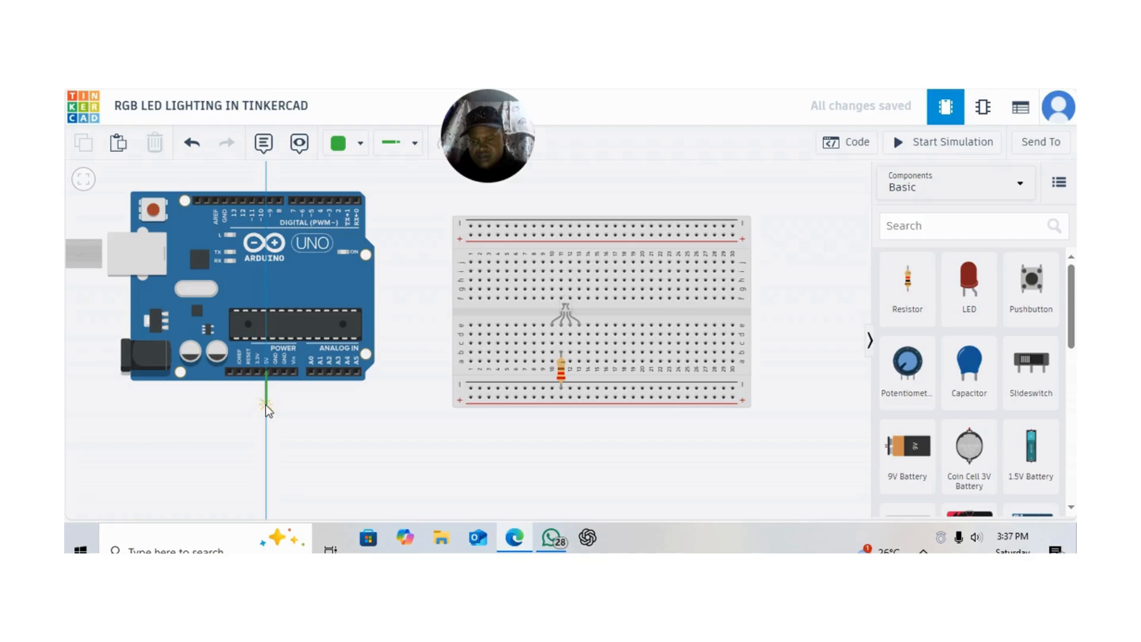
click(266, 405)
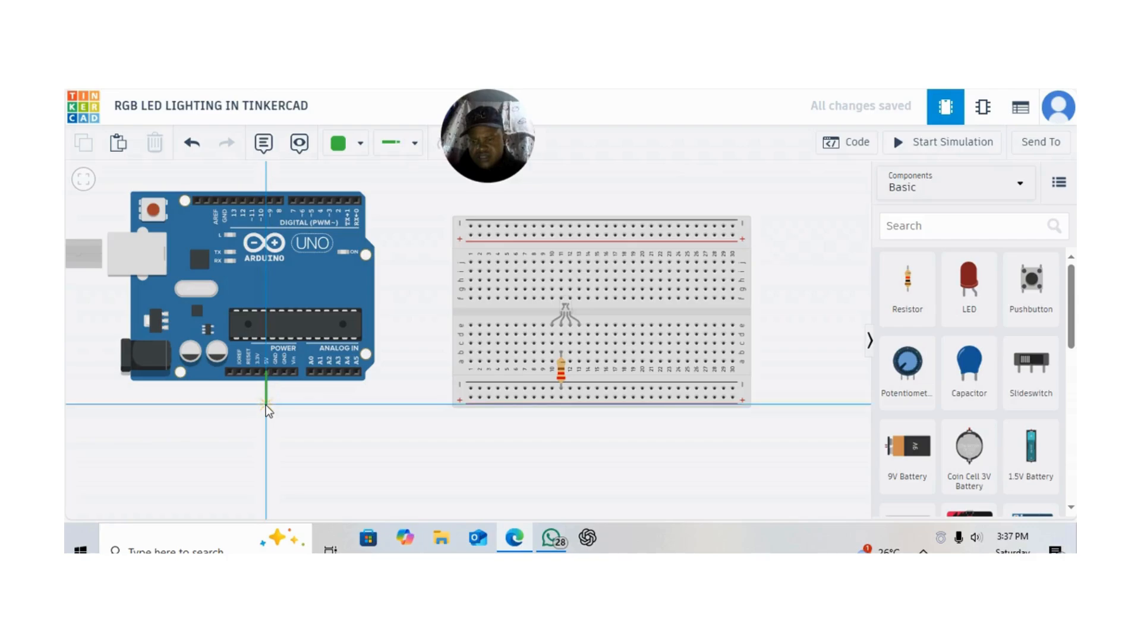
click(472, 397)
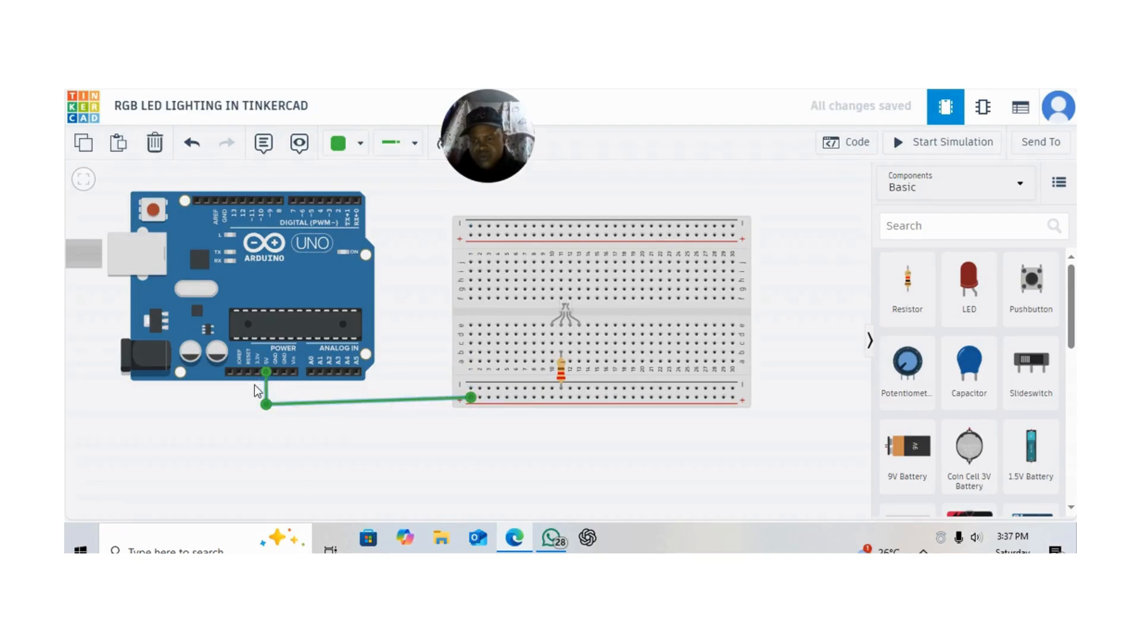
drag(269, 401, 270, 395)
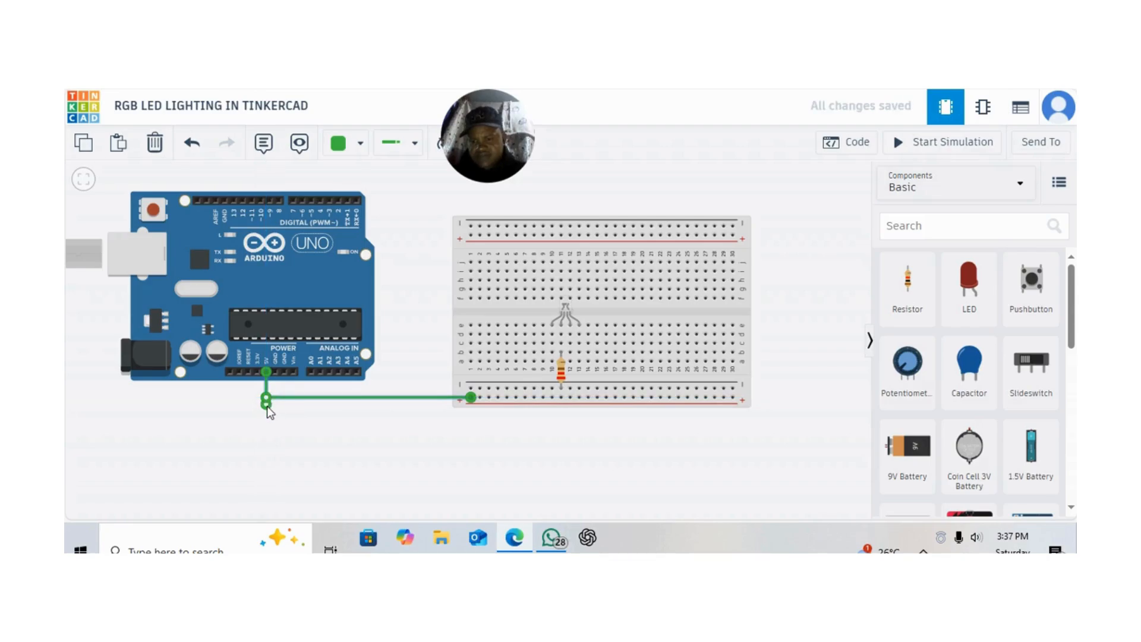
key(Delete)
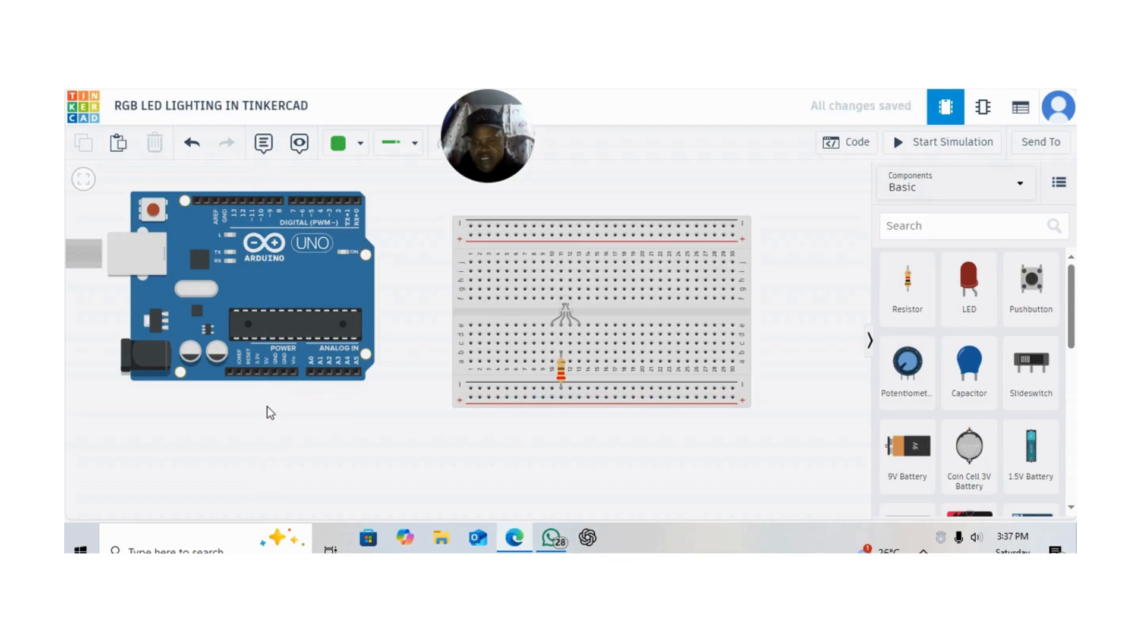
Connect the Arduino's 5V pin to the breadboard's lower positive rail with a red wire and straighten its bend
click(359, 153)
click(355, 219)
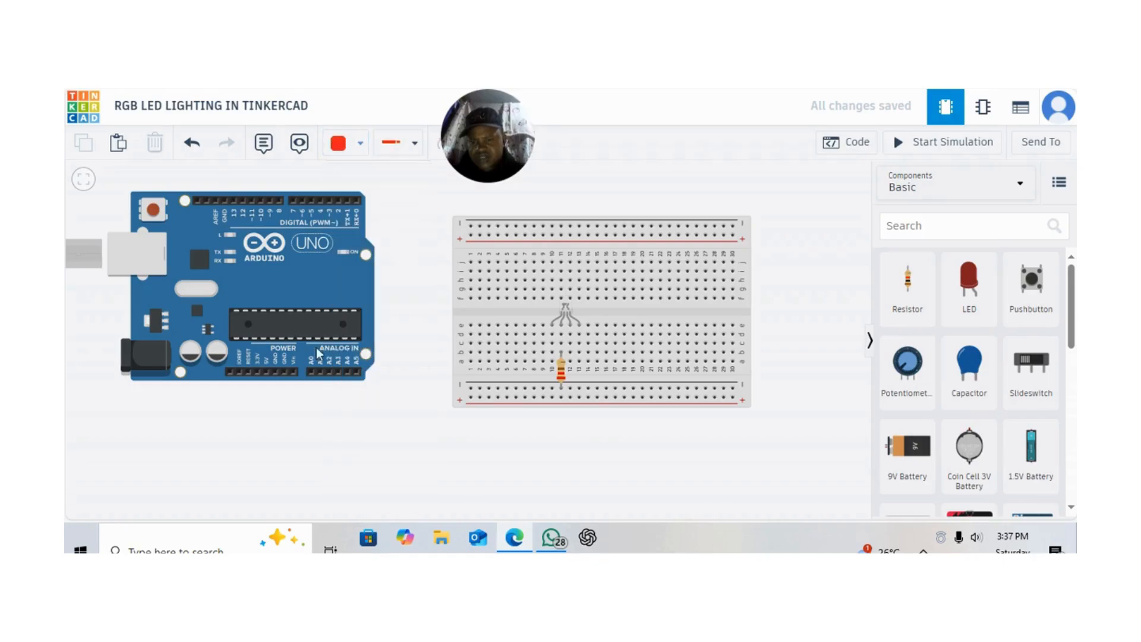
click(266, 373)
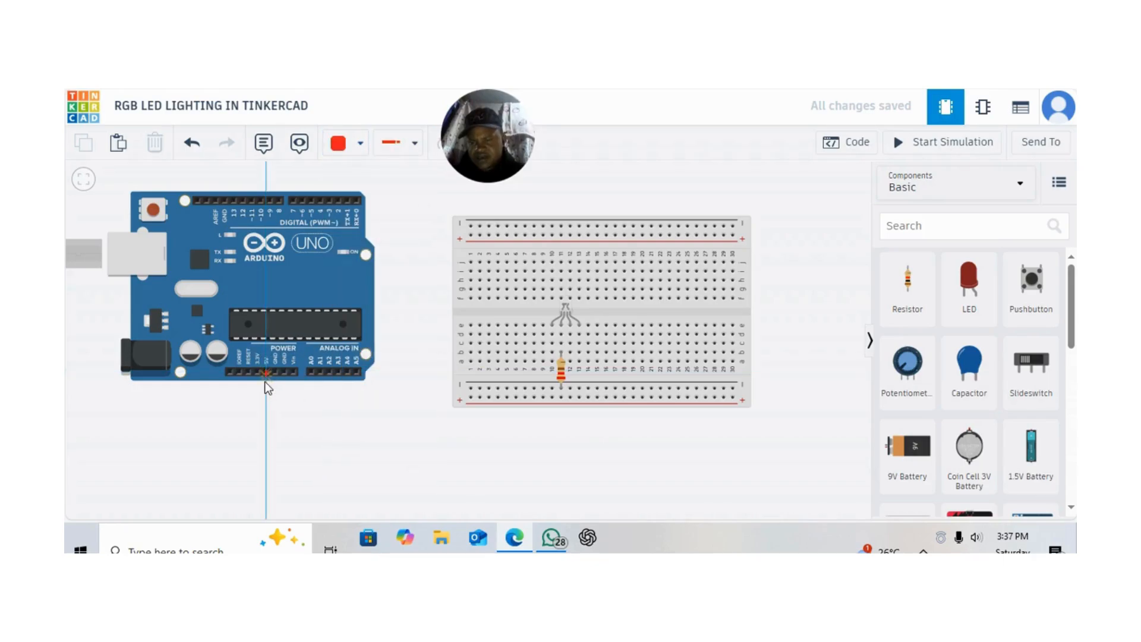
click(265, 392)
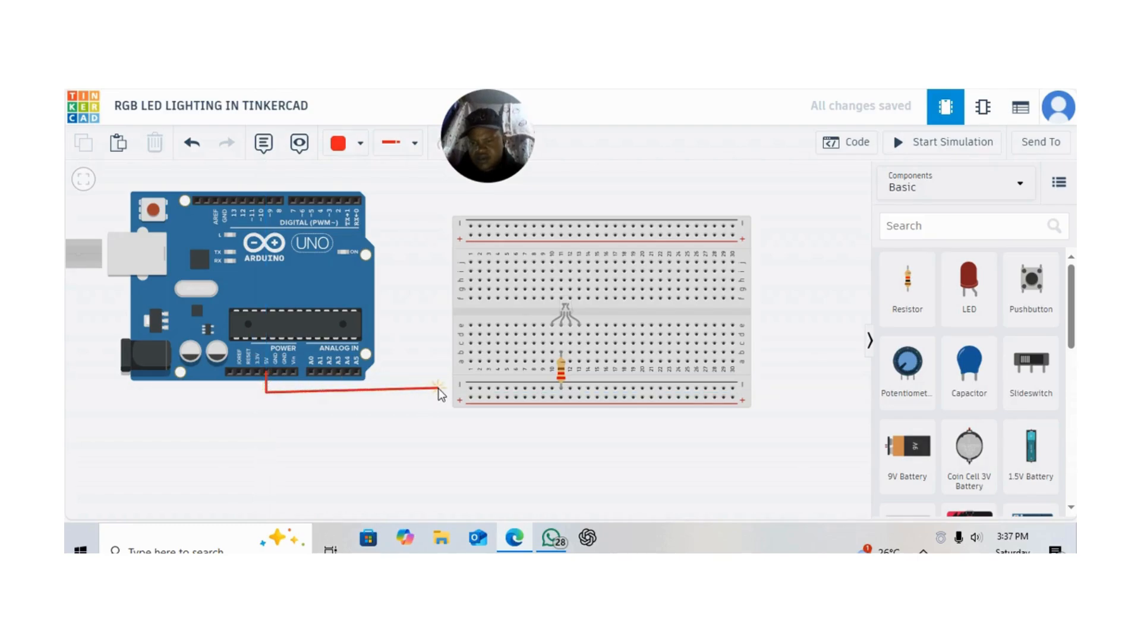
click(469, 398)
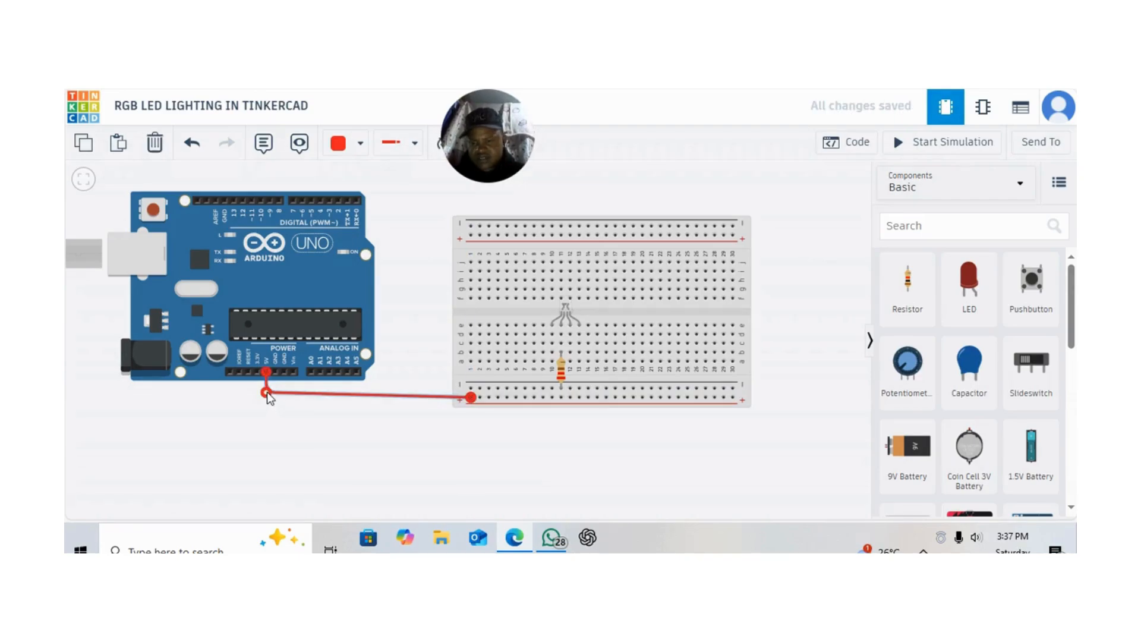
drag(266, 392, 266, 398)
click(321, 462)
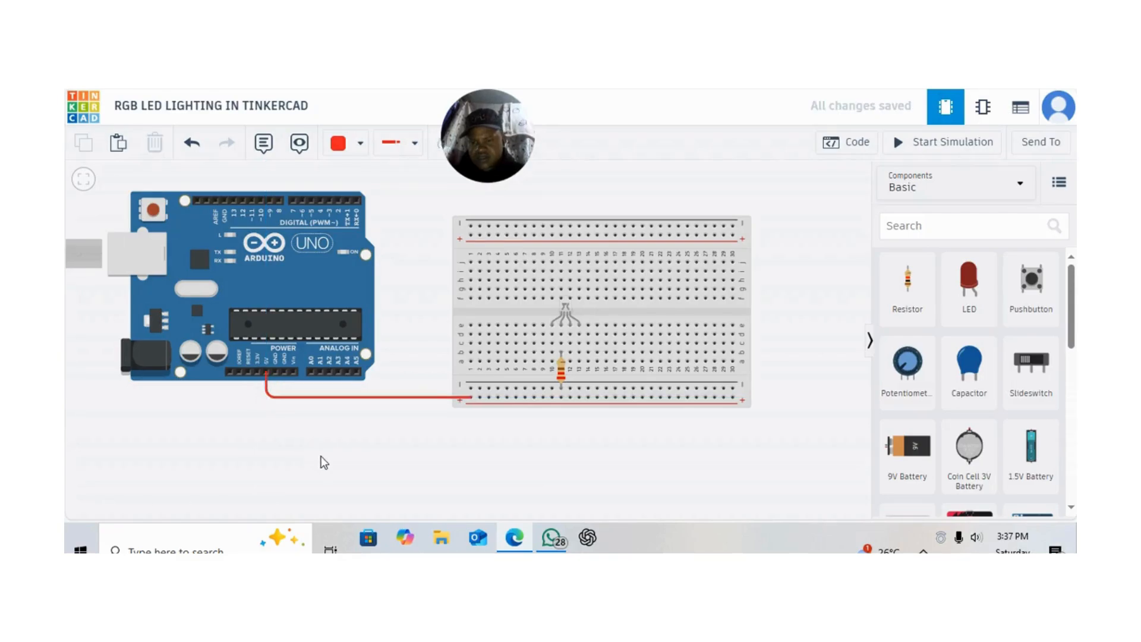
Connect an Arduino power GND pin to the breadboard's lower negative rail with a black wire and straighten its bend
click(362, 150)
click(381, 191)
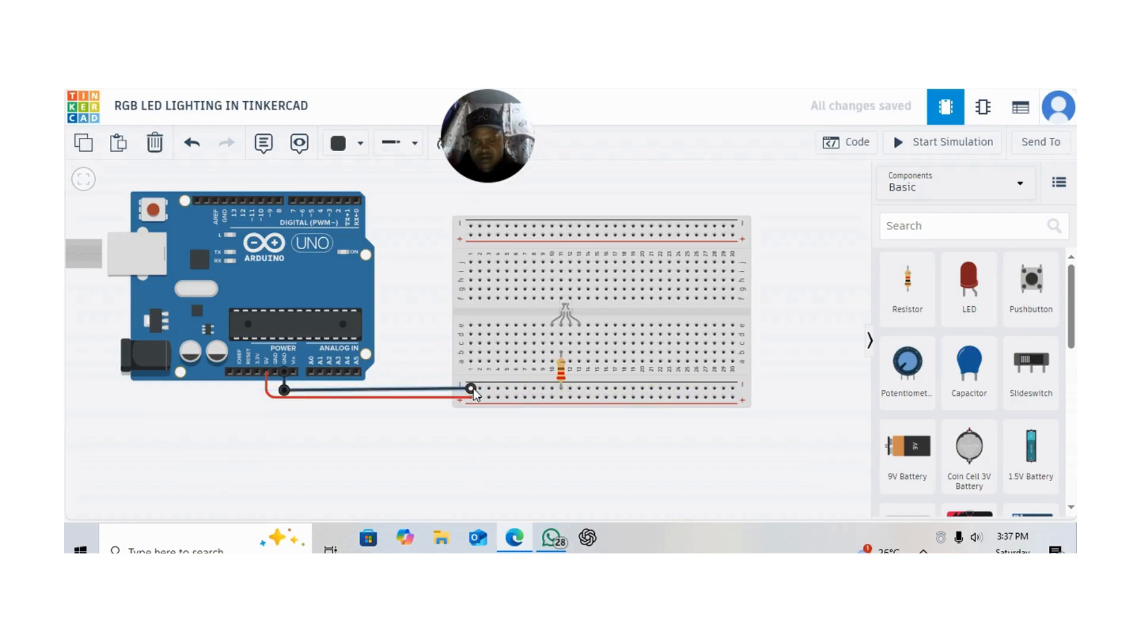
key(ctrl+z)
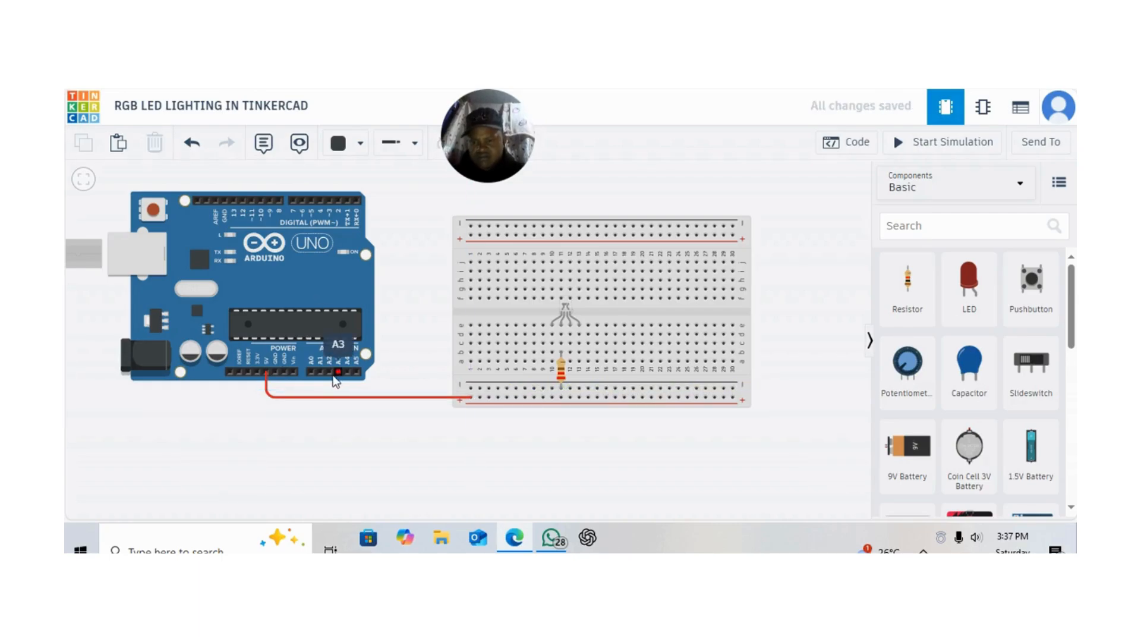
click(284, 373)
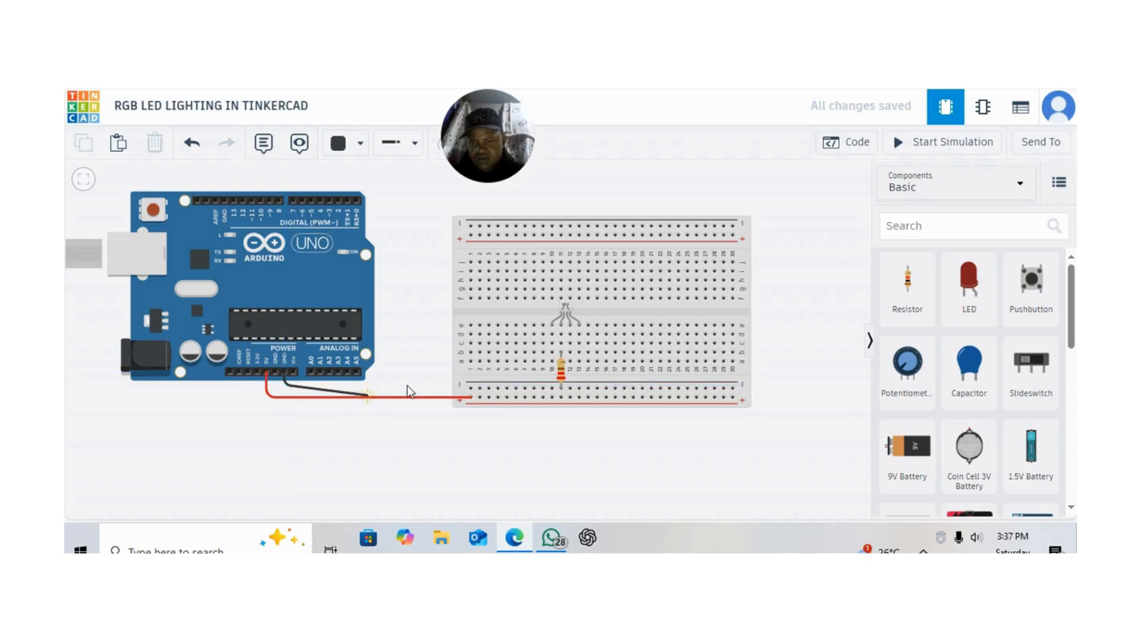
click(475, 395)
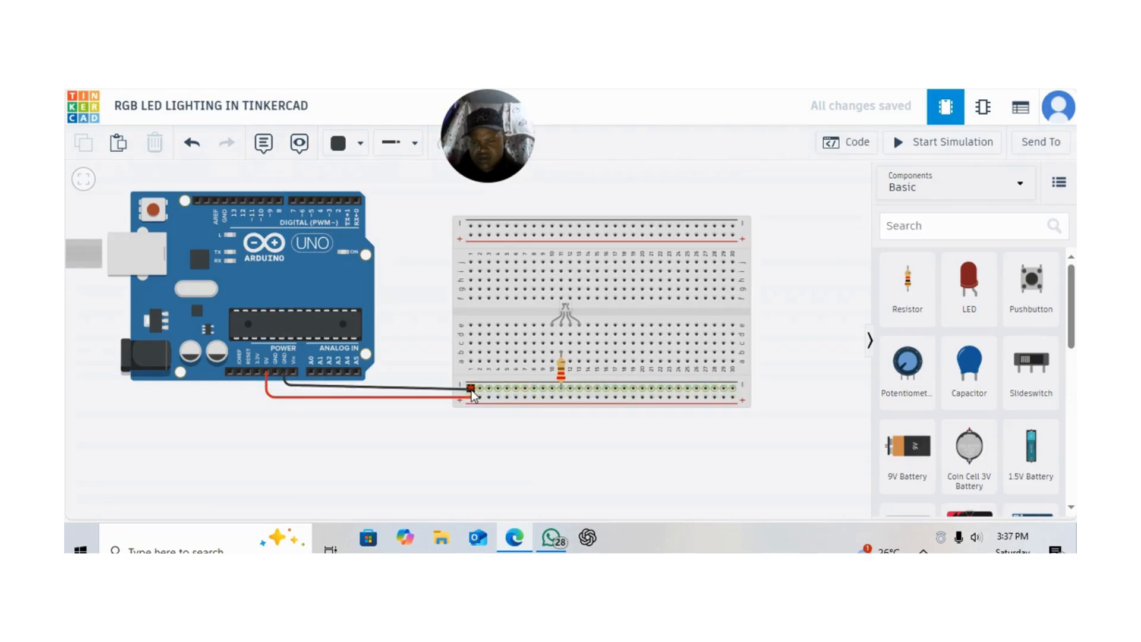
click(472, 390)
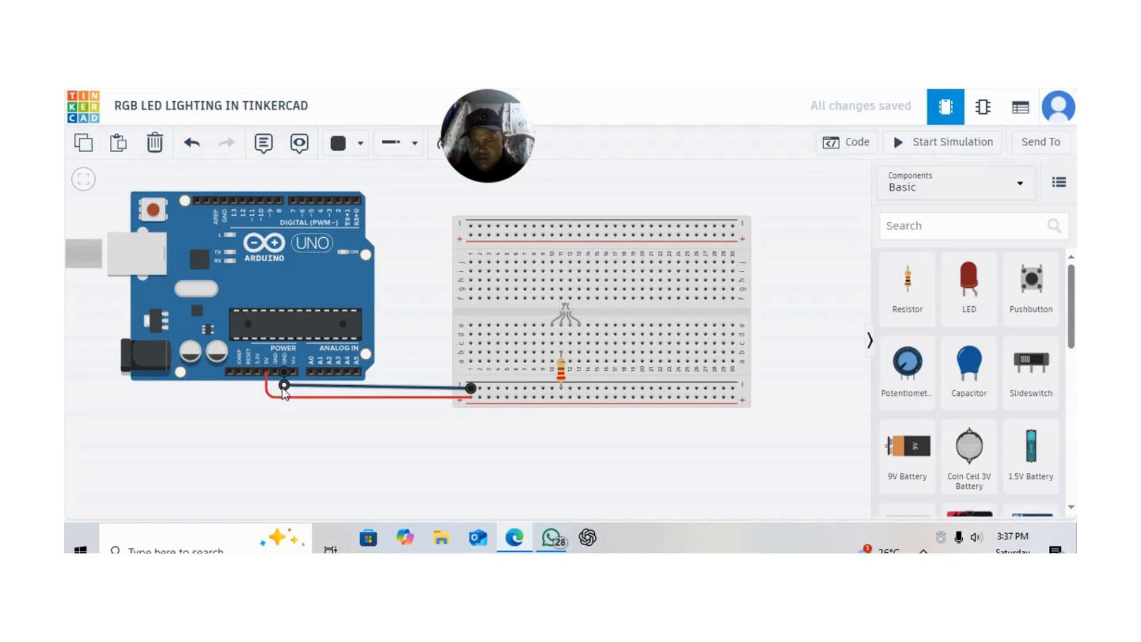
drag(284, 386, 284, 390)
click(356, 469)
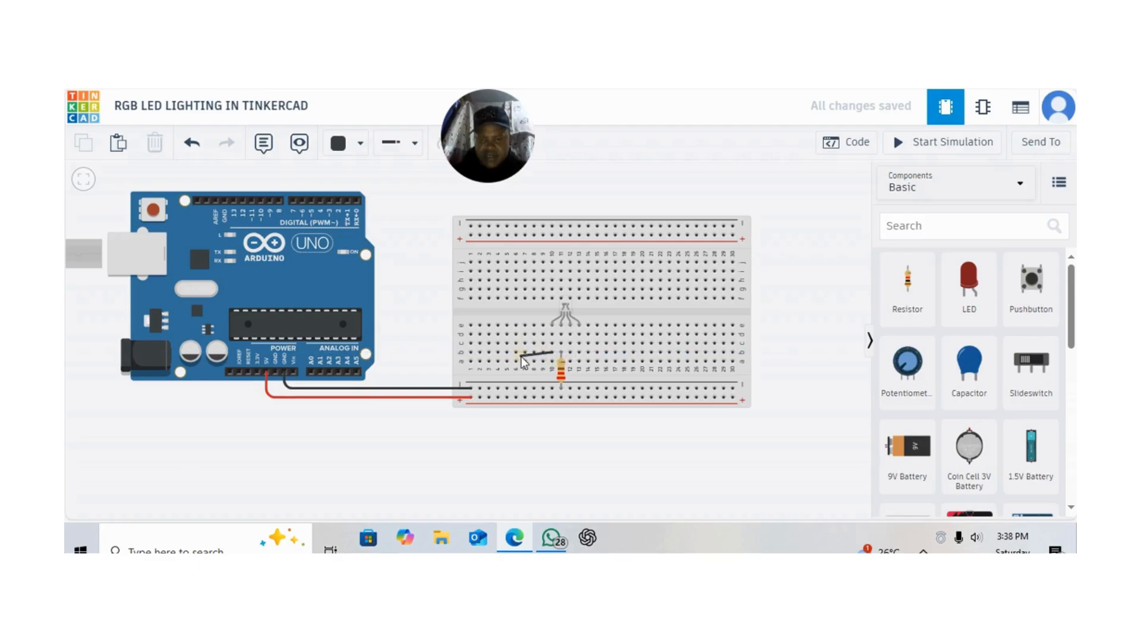
Wire the RGB LED's red leg in breadboard column 10 to Arduino digital pin 2 and colour the wire red
click(552, 354)
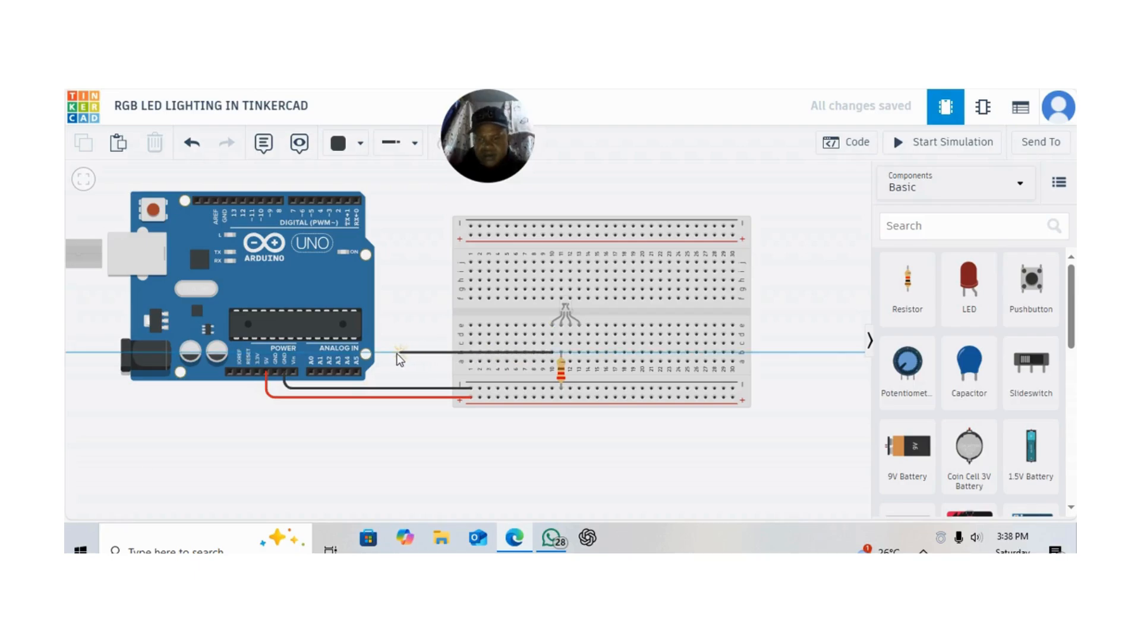
click(391, 354)
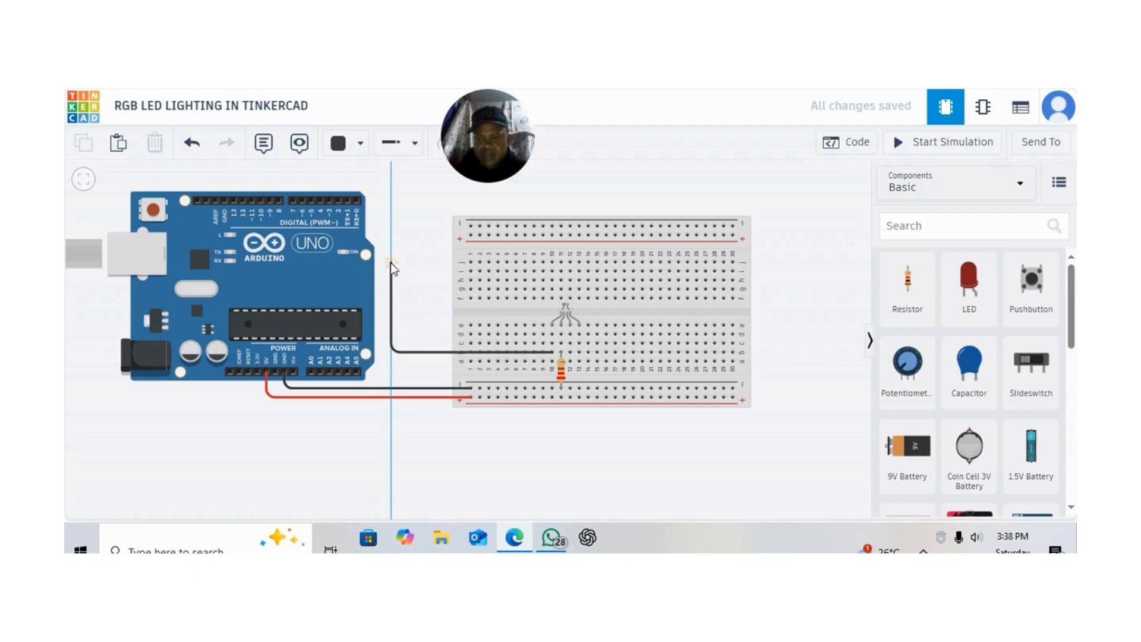
click(391, 183)
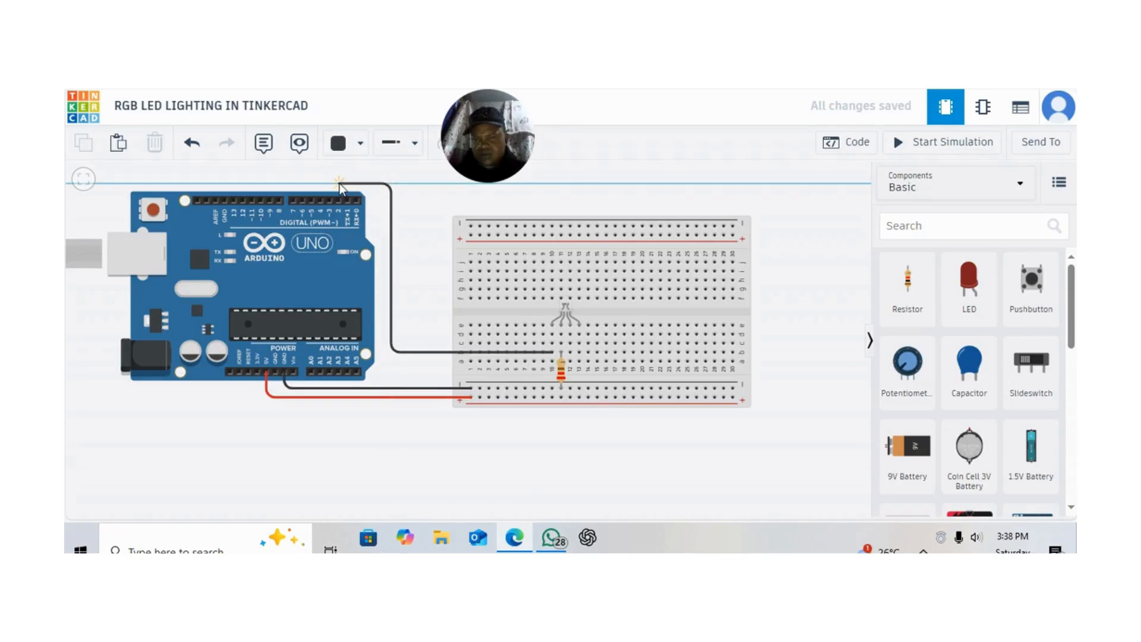
click(339, 184)
click(338, 201)
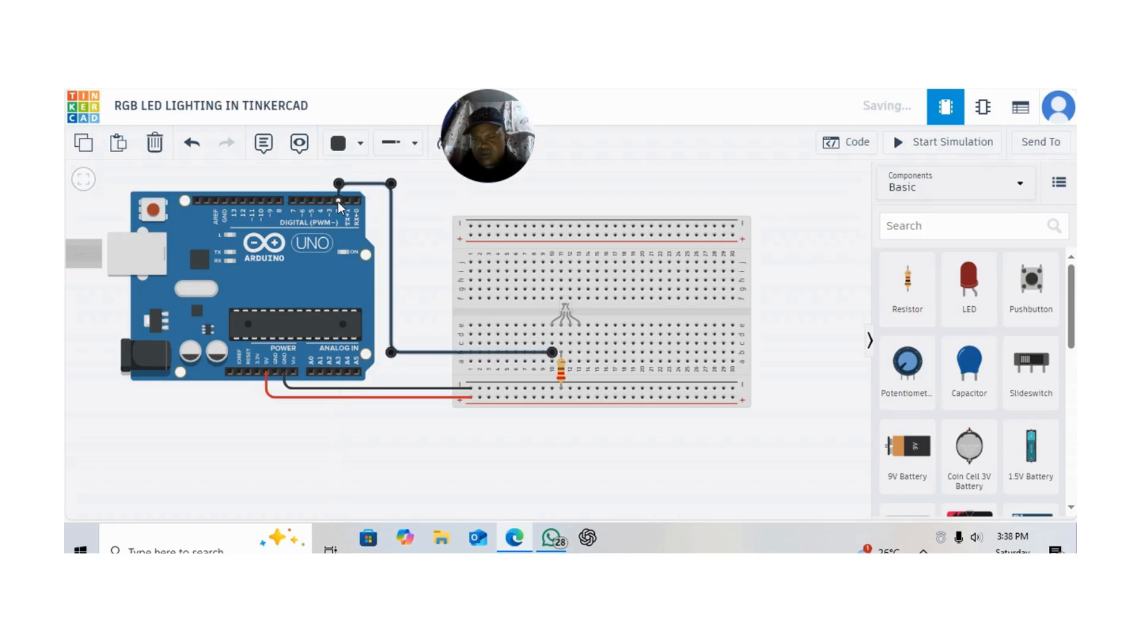
click(362, 147)
click(376, 224)
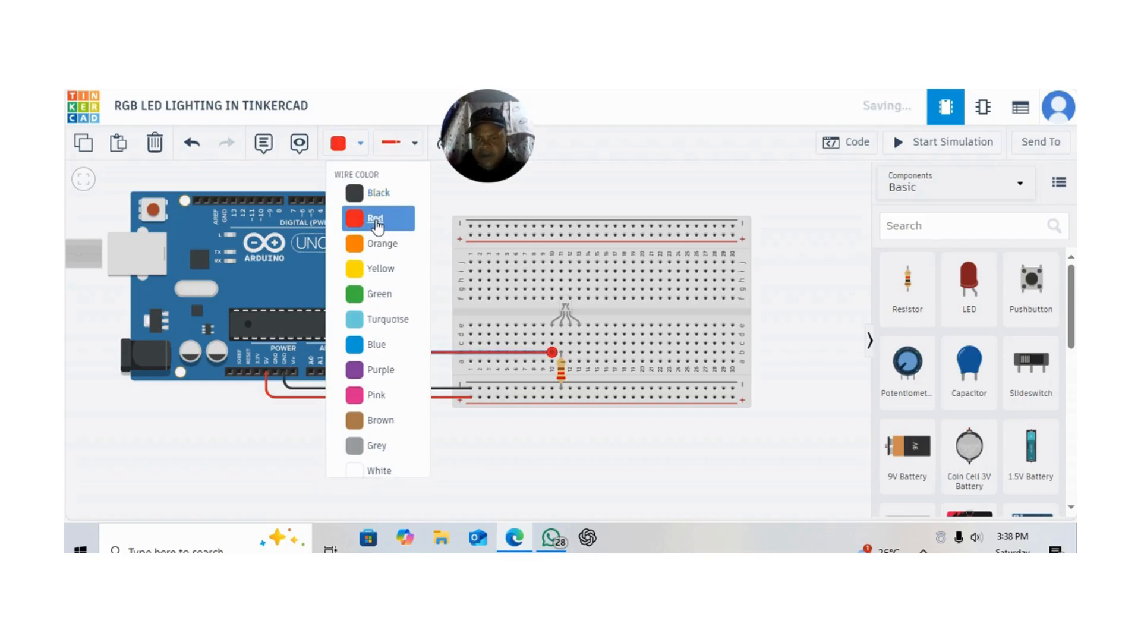
click(427, 260)
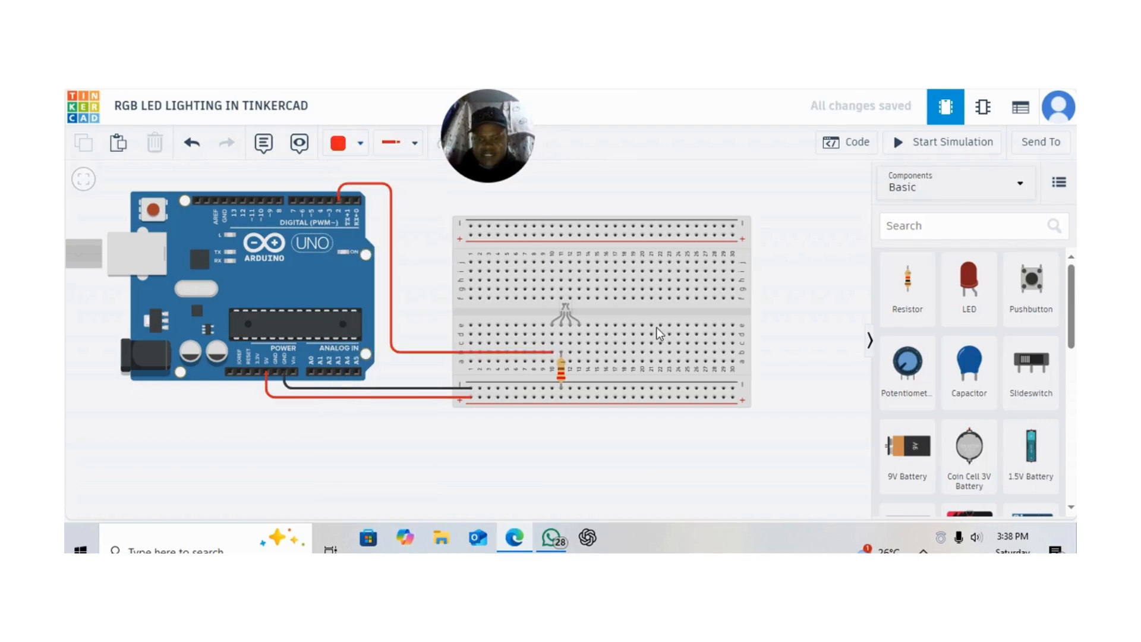
Wire the RGB LED's leg in breadboard column 12 to Arduino digital pin 3 around the red wire and colour the wire blue
click(570, 343)
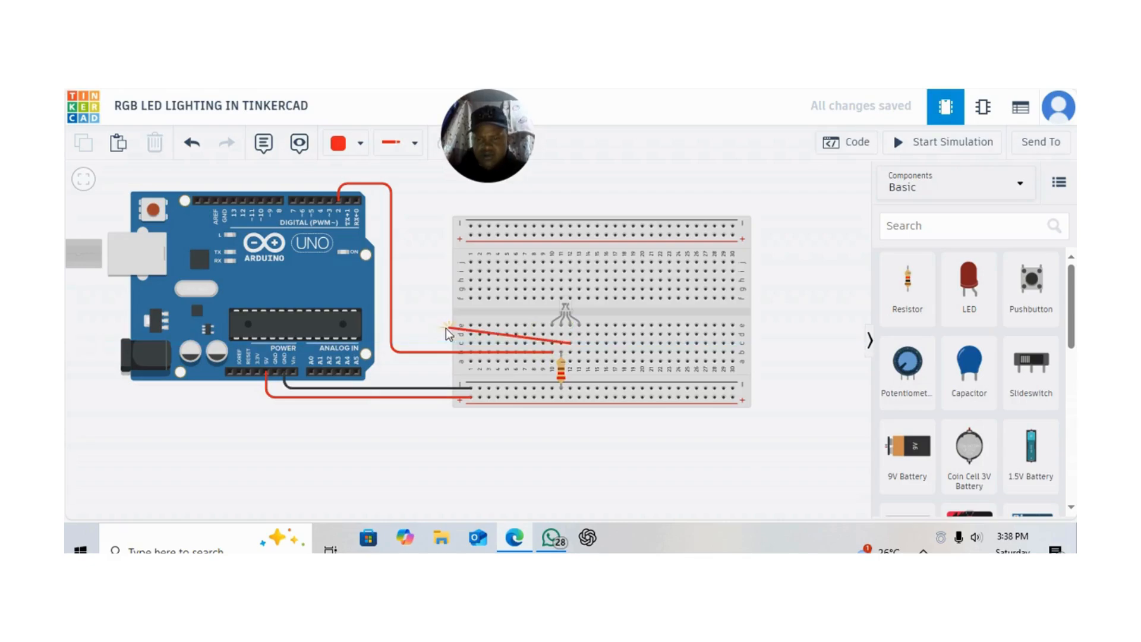
click(405, 346)
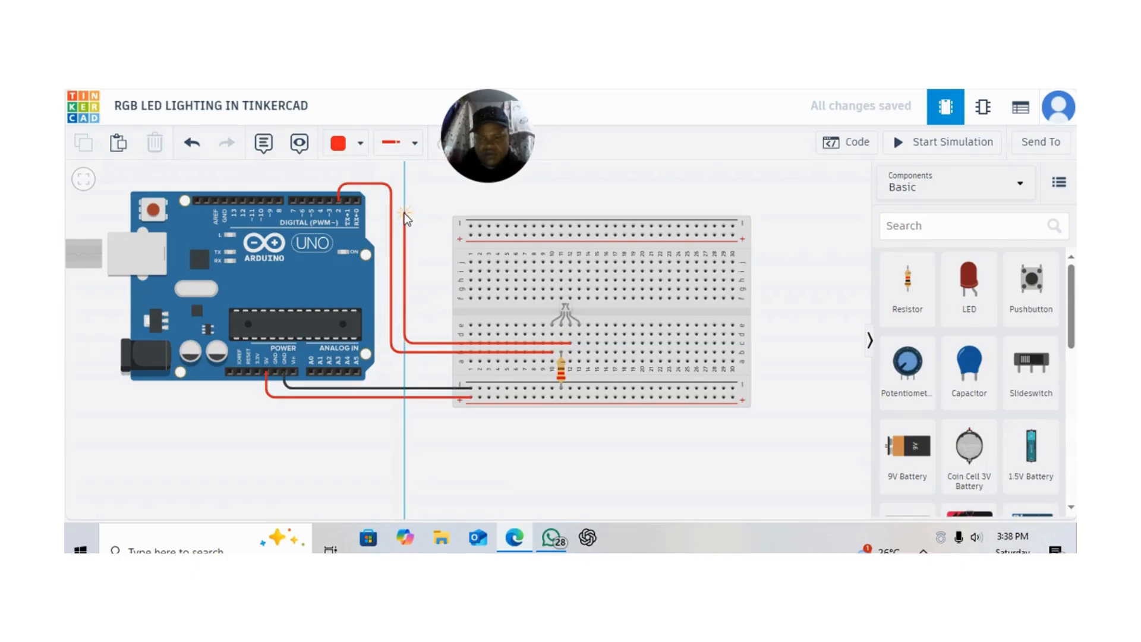
click(405, 177)
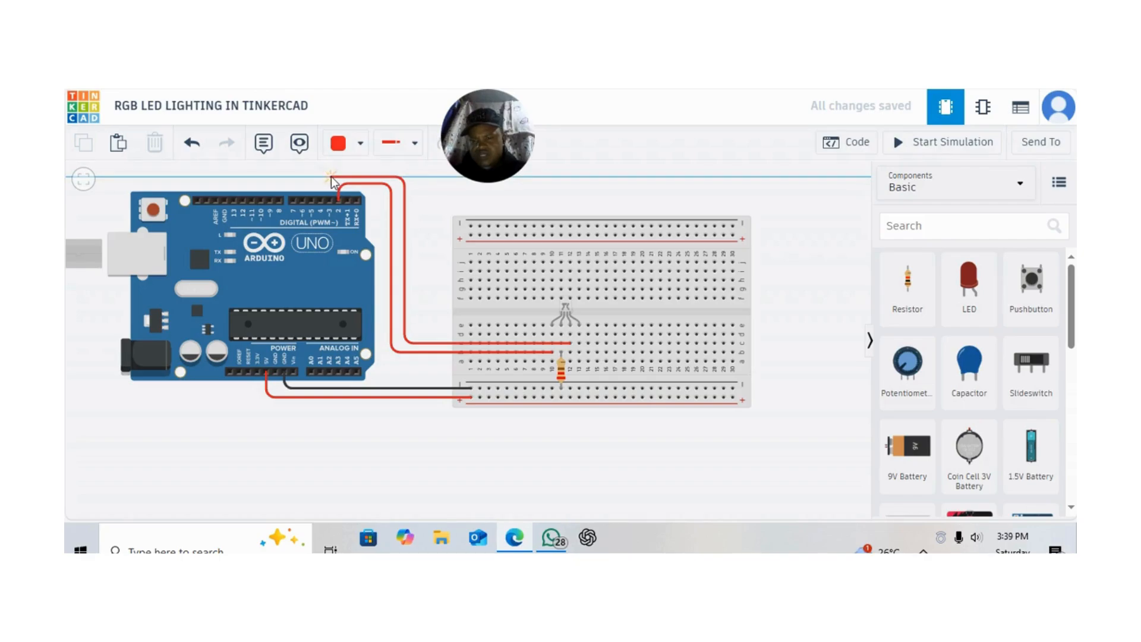
click(331, 179)
click(329, 201)
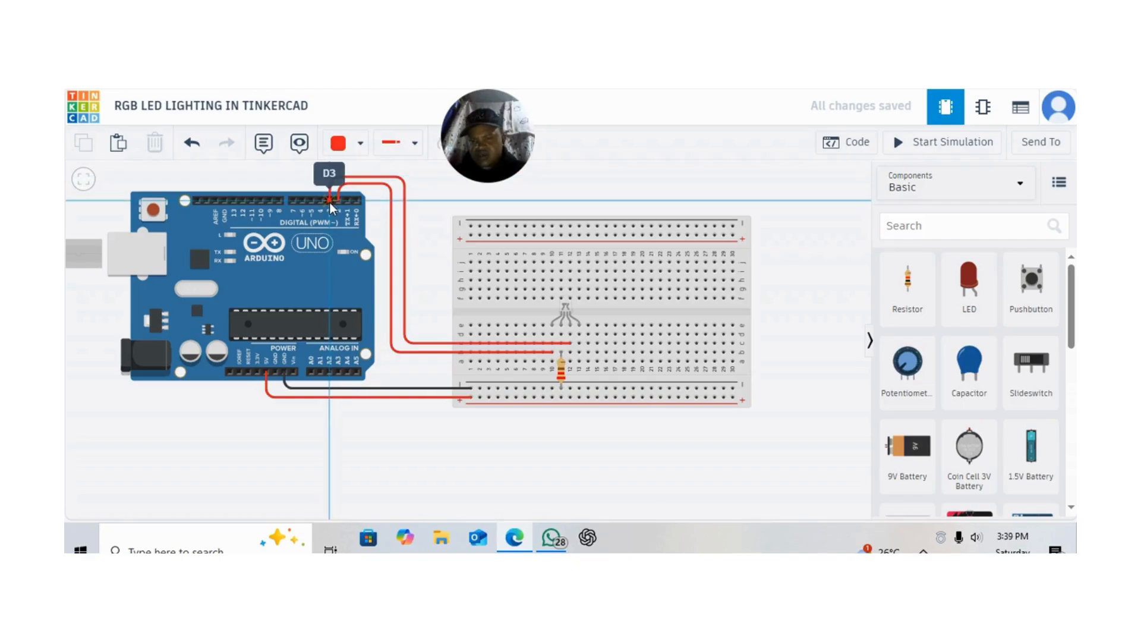
click(361, 143)
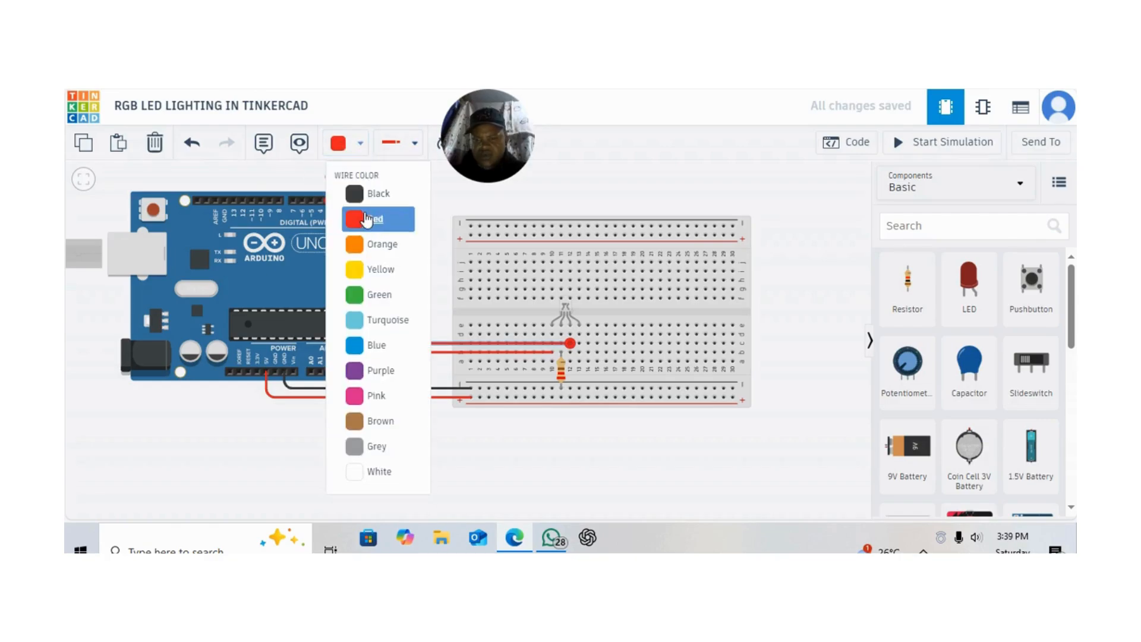
click(373, 345)
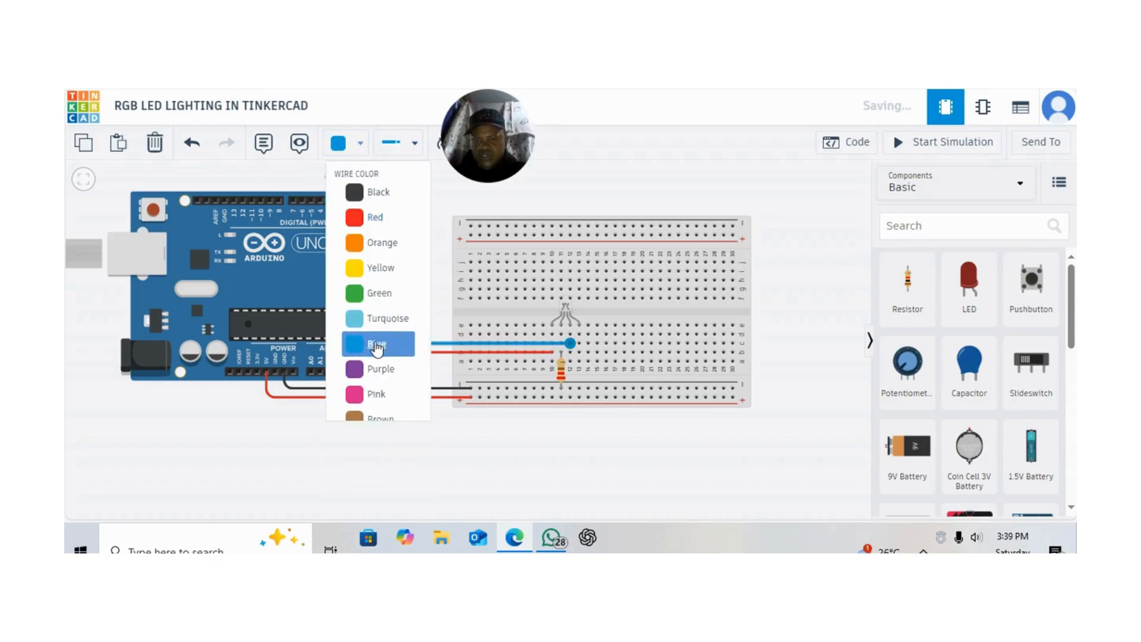
click(444, 245)
Wire the RGB LED's leg in breadboard column 13 to Arduino digital pin 4, routing it outside the blue wire
click(580, 326)
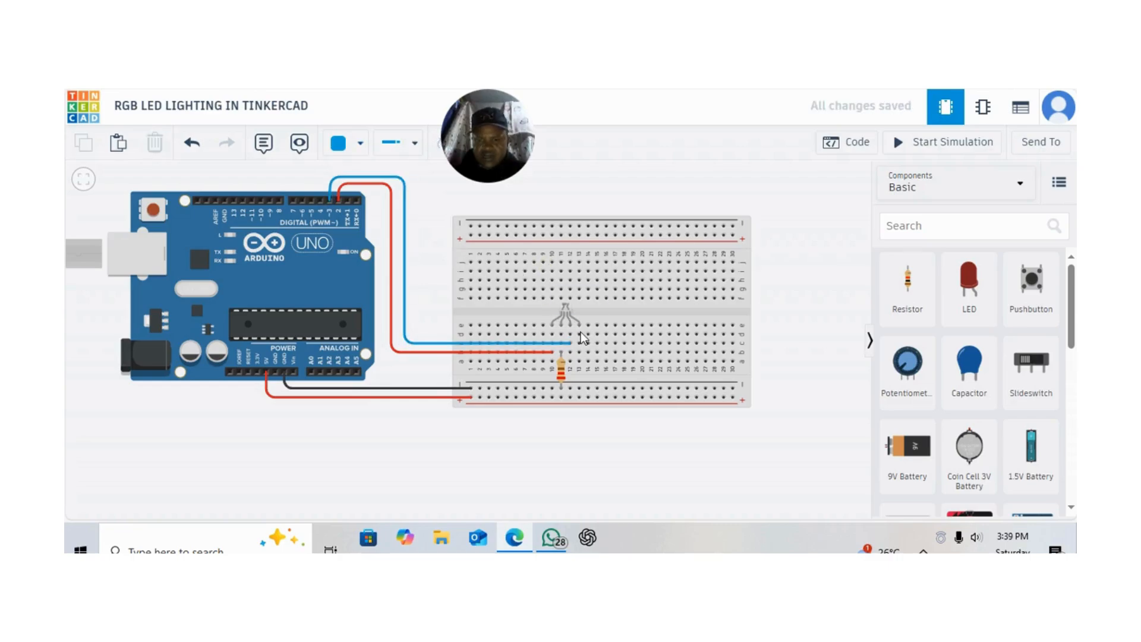
click(474, 327)
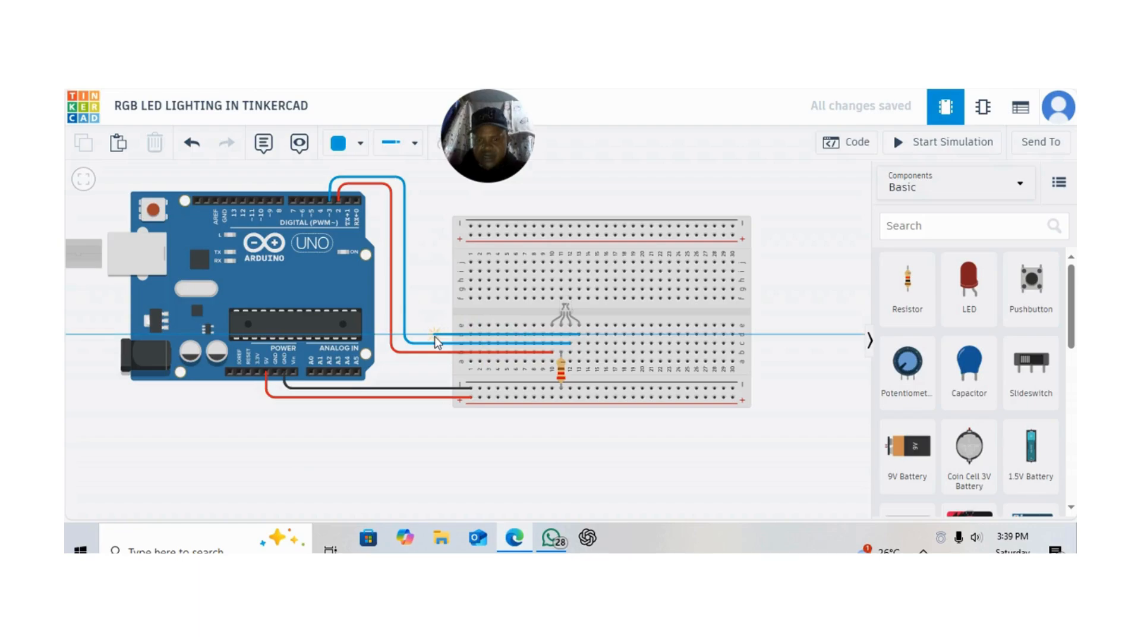
click(423, 334)
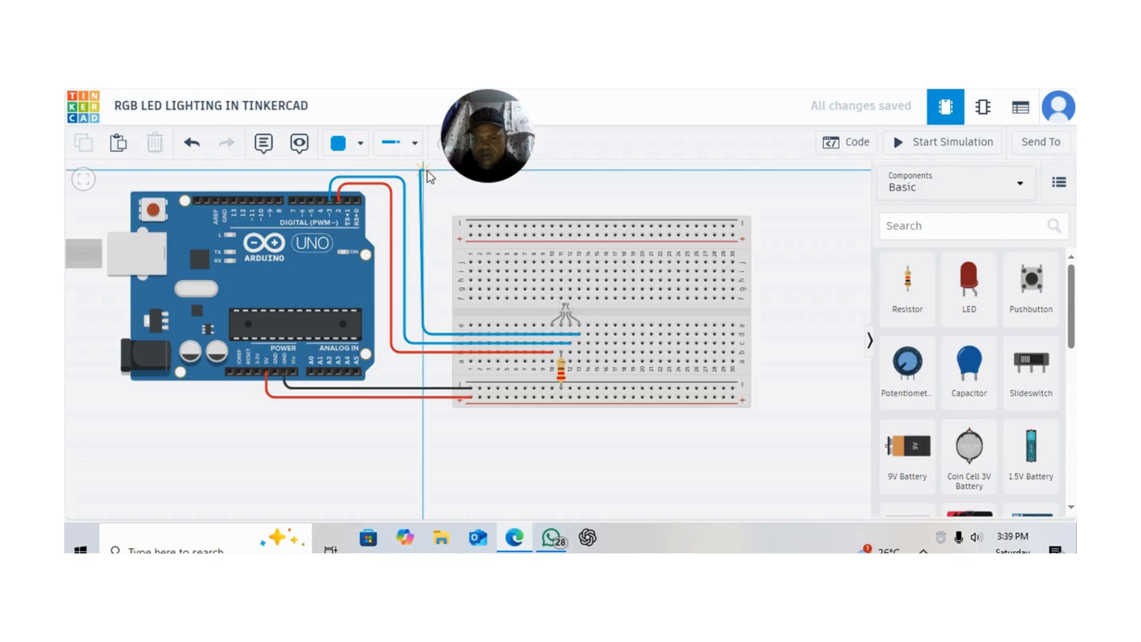
click(421, 172)
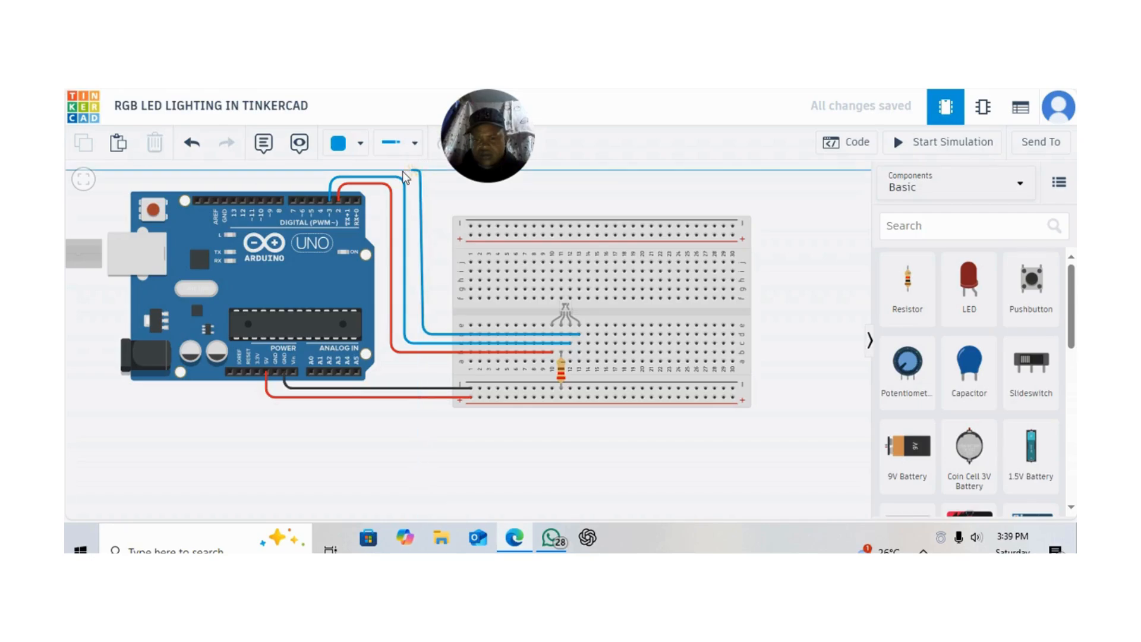
click(322, 172)
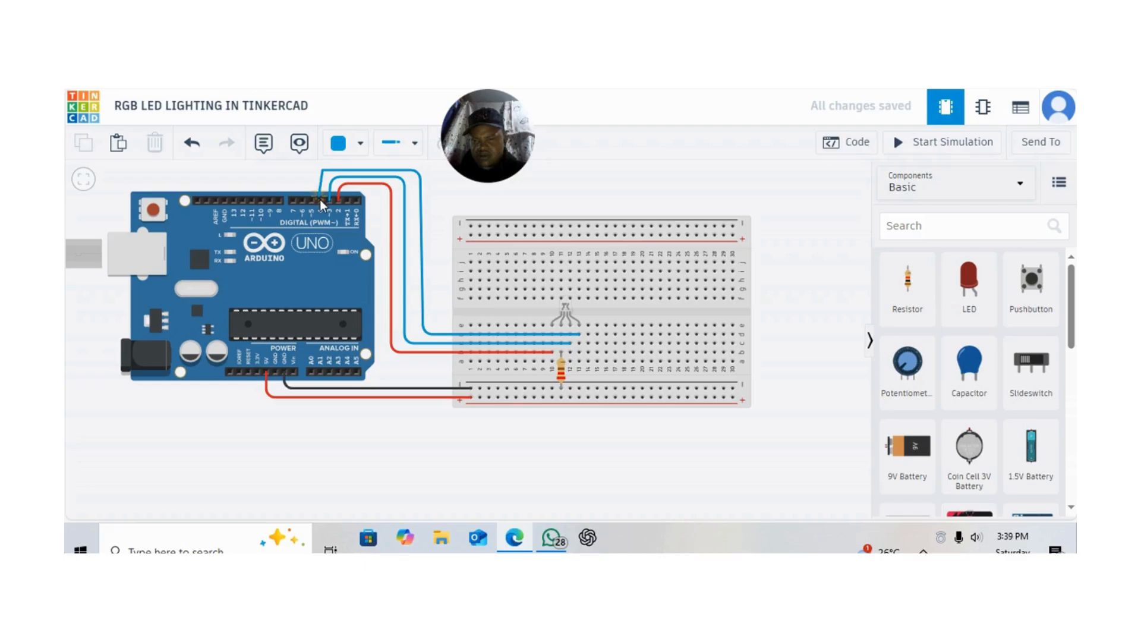
click(321, 203)
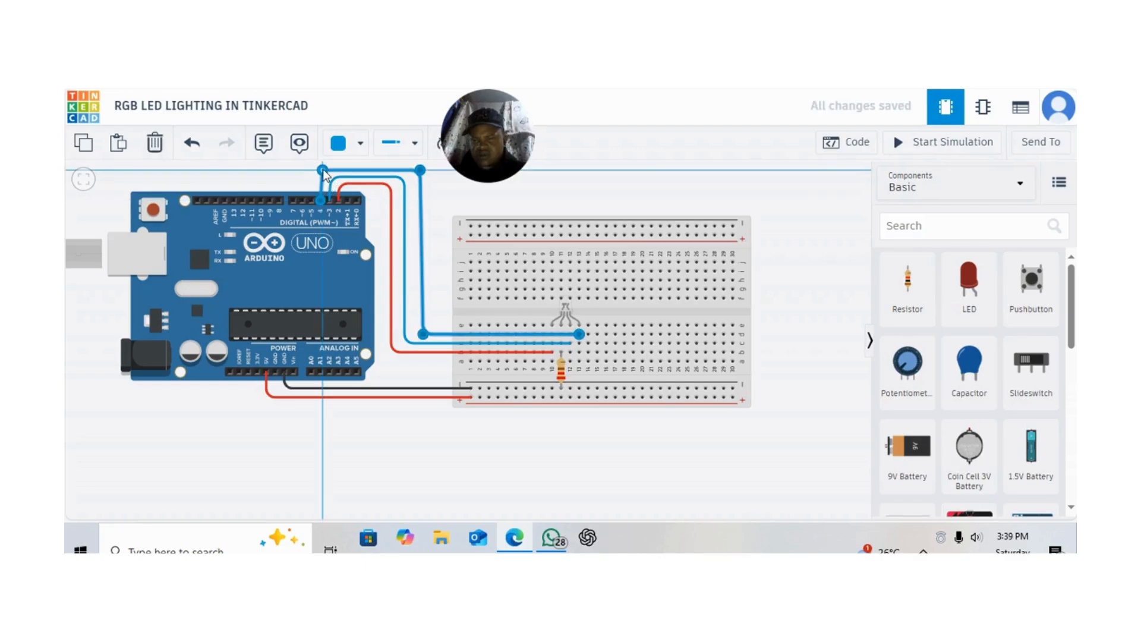
drag(321, 172, 323, 172)
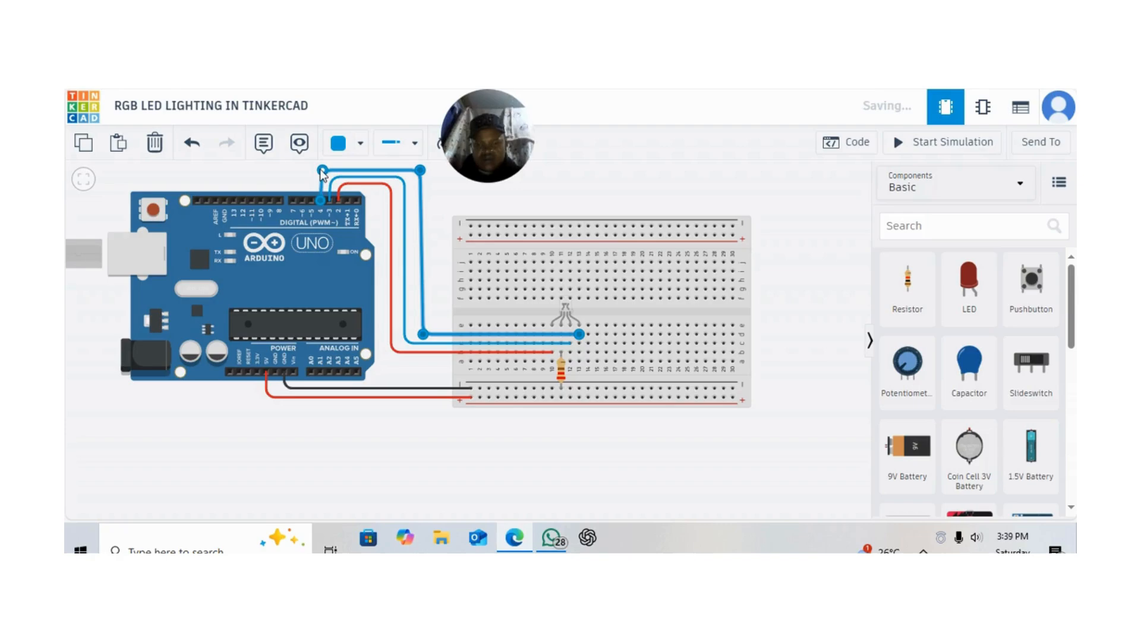
Colour the wire on Arduino digital pin 4 green and straighten its vertical run
click(360, 146)
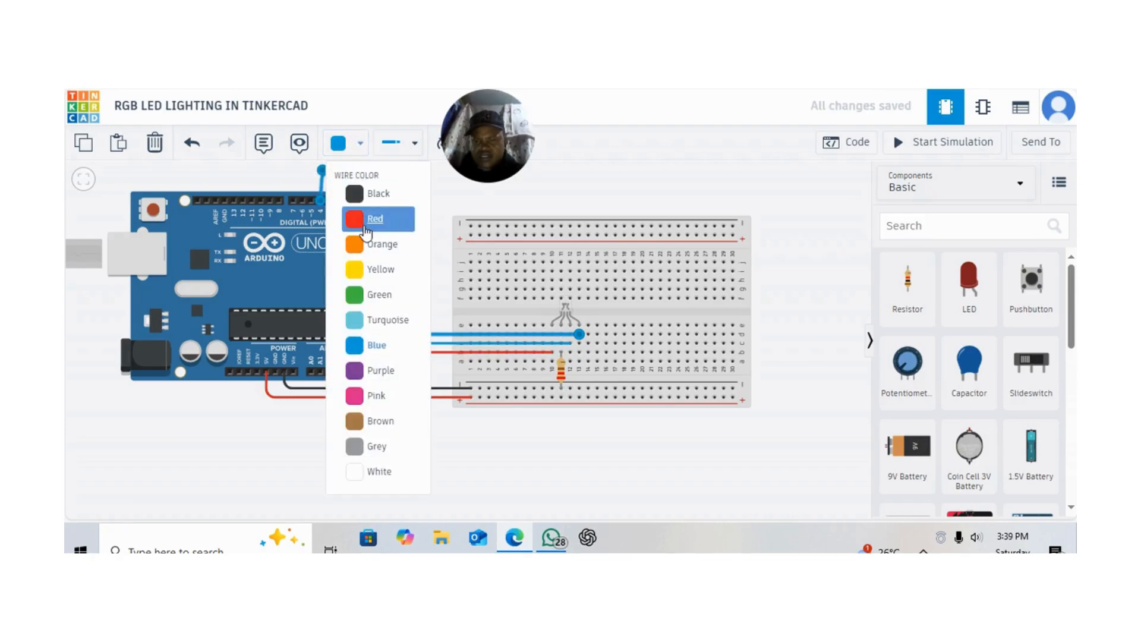
click(381, 297)
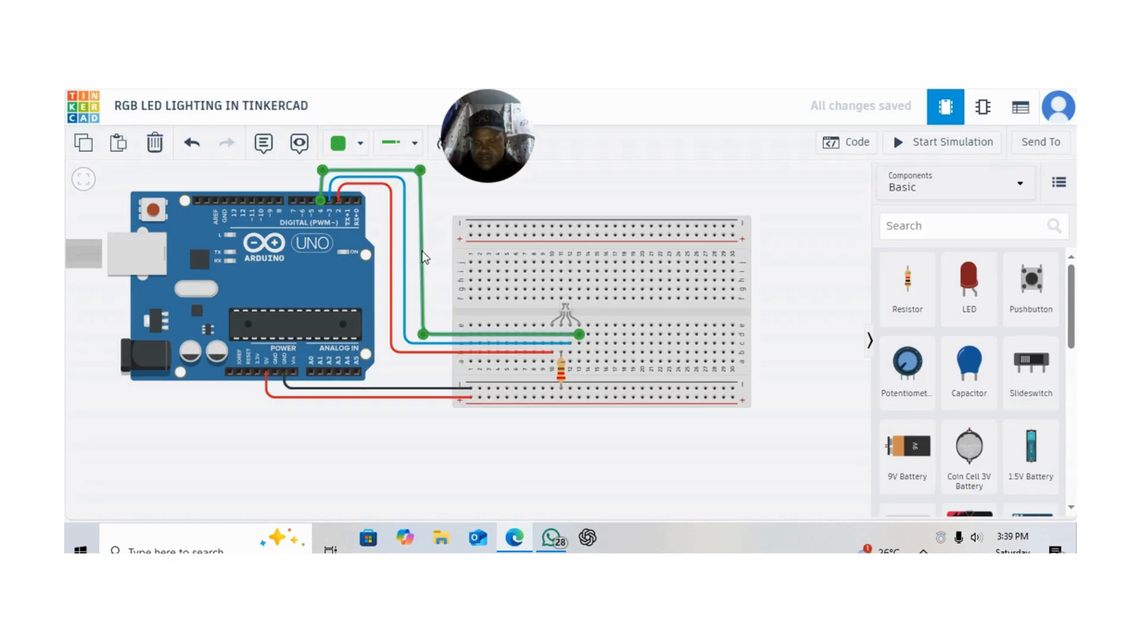
drag(423, 252, 419, 258)
click(365, 171)
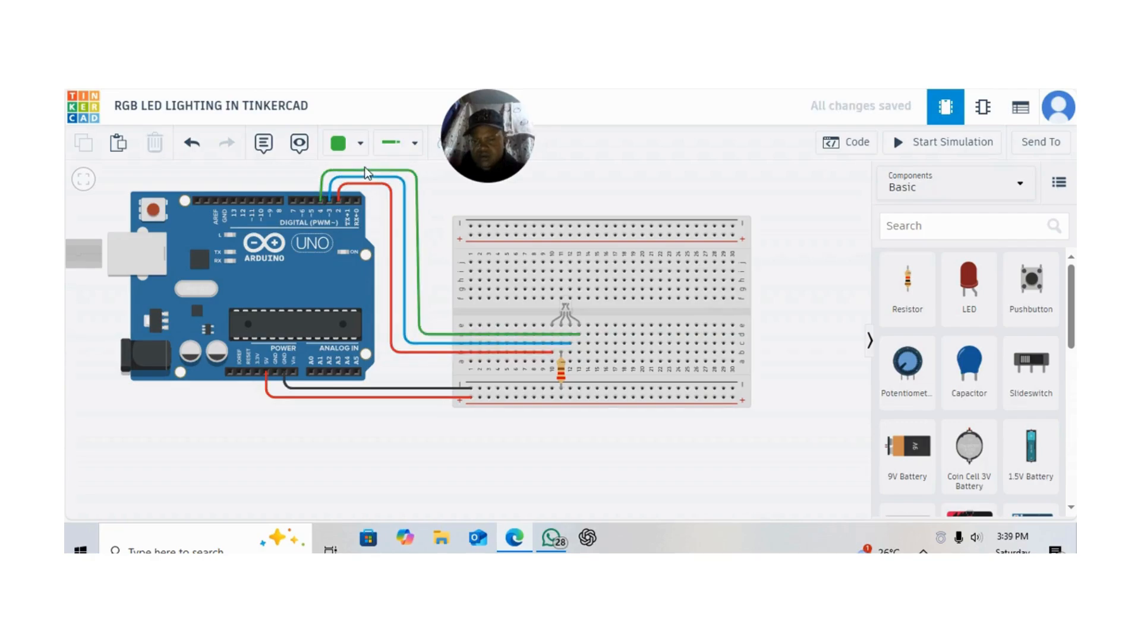
drag(365, 167, 365, 165)
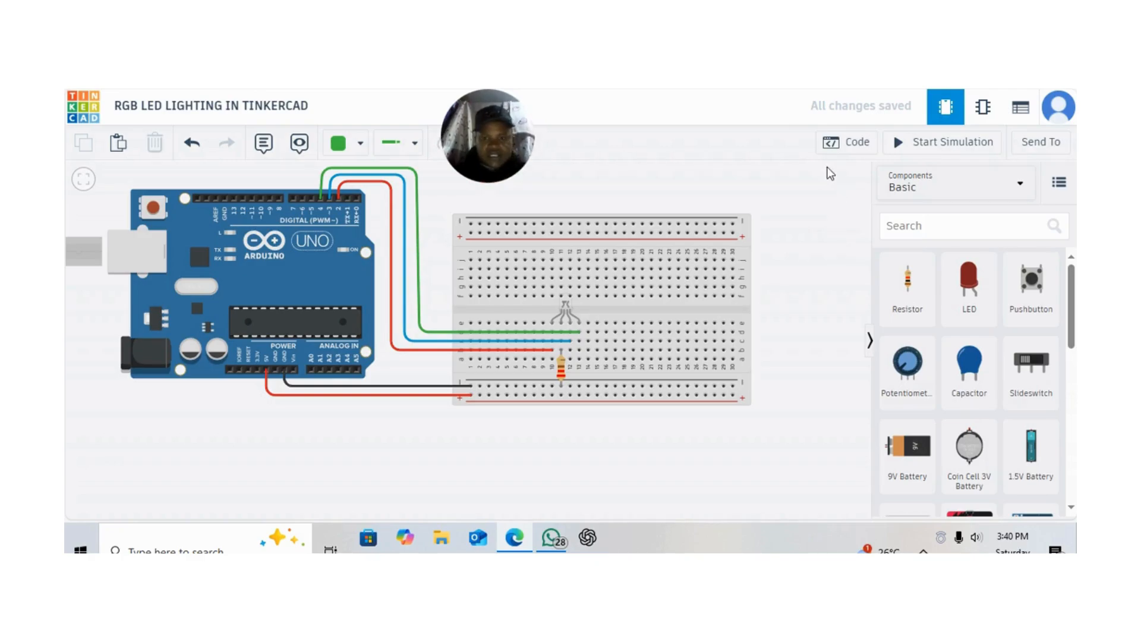
Open the code editor, switch it from Blocks to Text mode and clear the default code
click(855, 149)
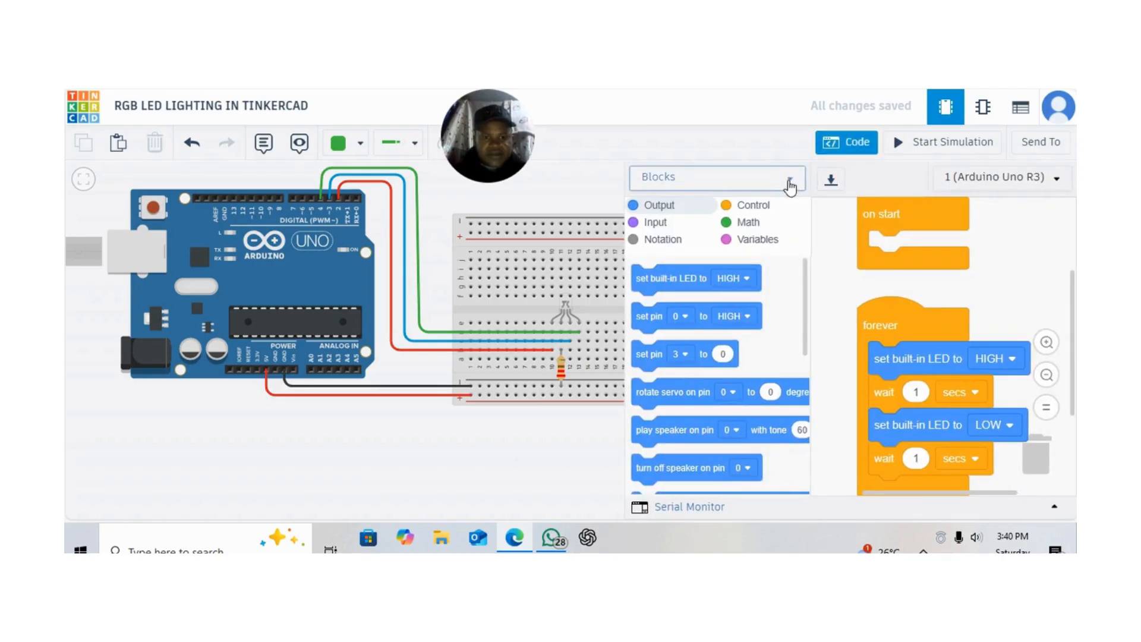
click(790, 188)
click(730, 236)
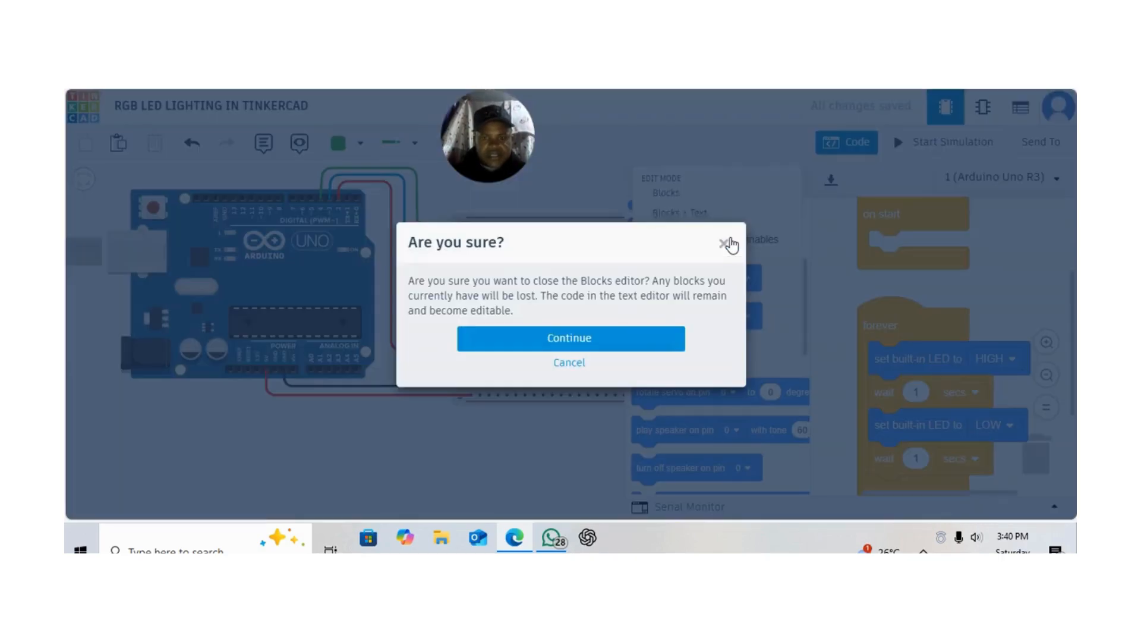
click(645, 348)
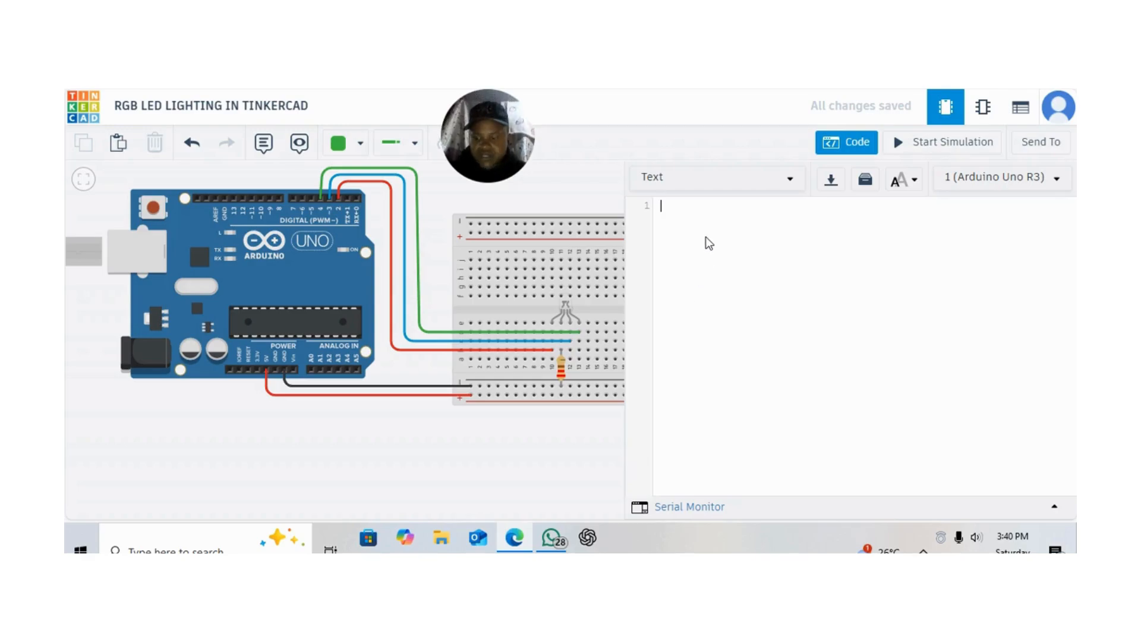
Declare the red LED pin on line 1 as "const int redPin=2;" and start a new line
text(co)
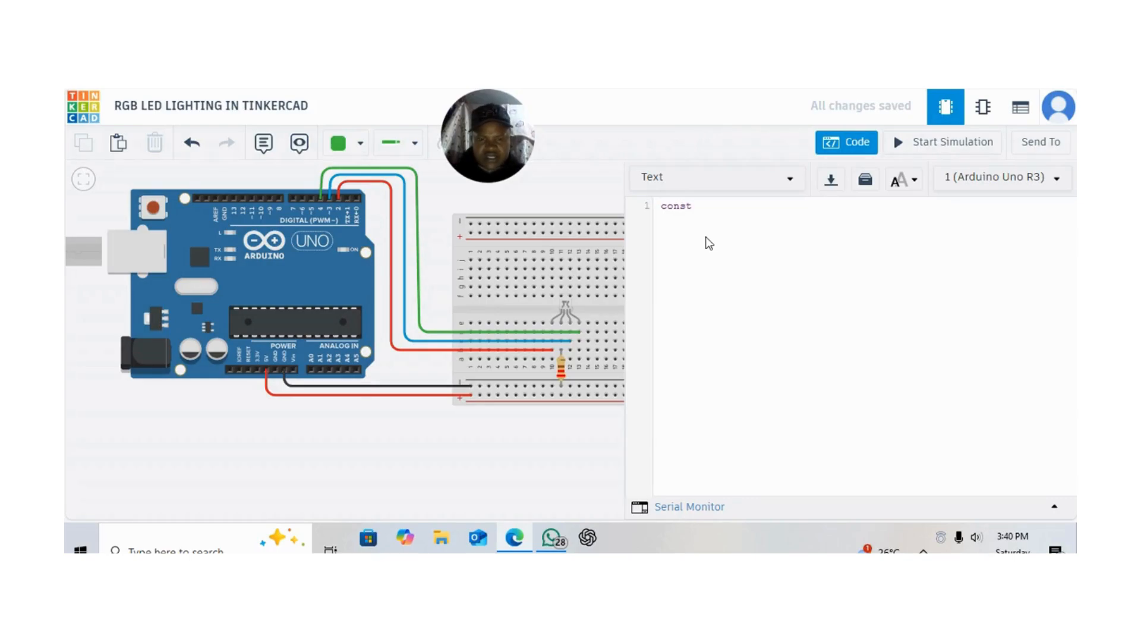
text(nst)
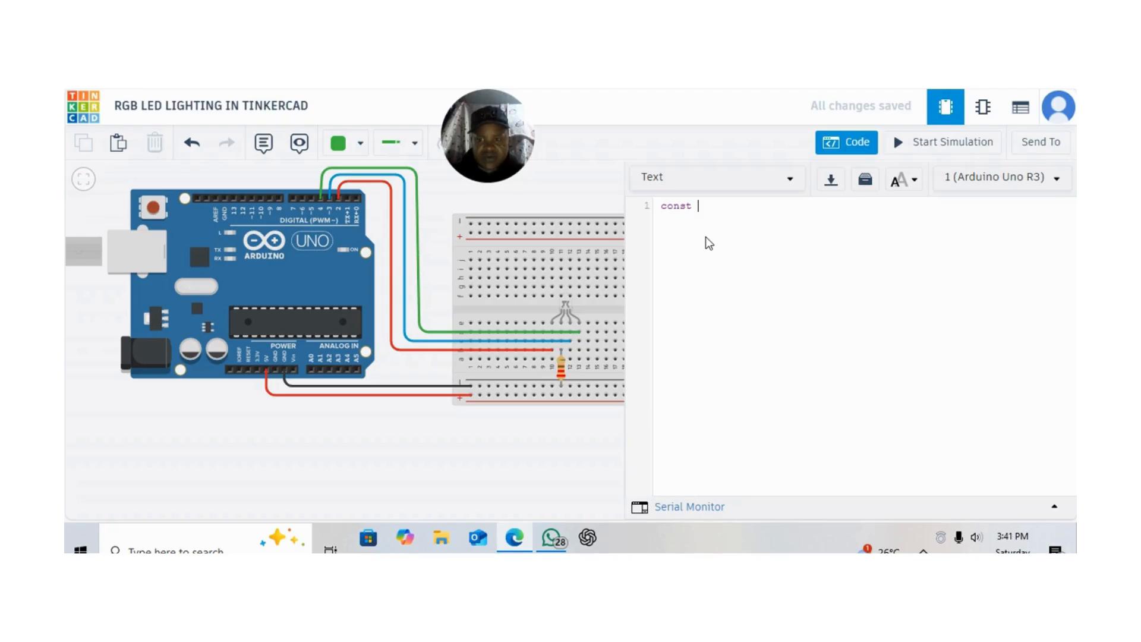
text(in)
text(t)
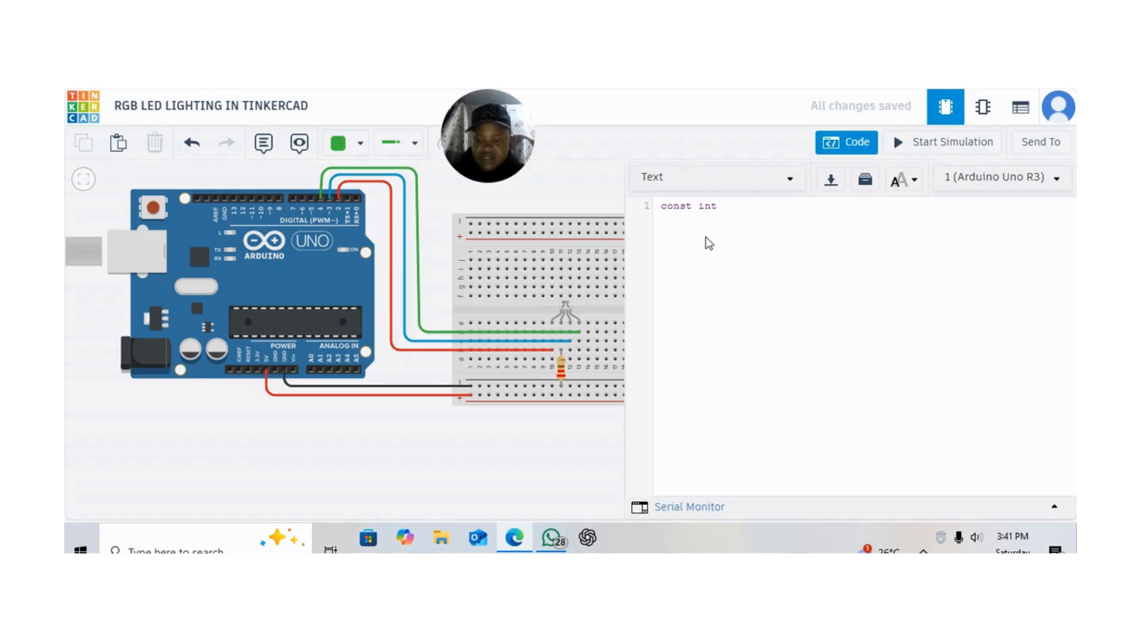
text(red)
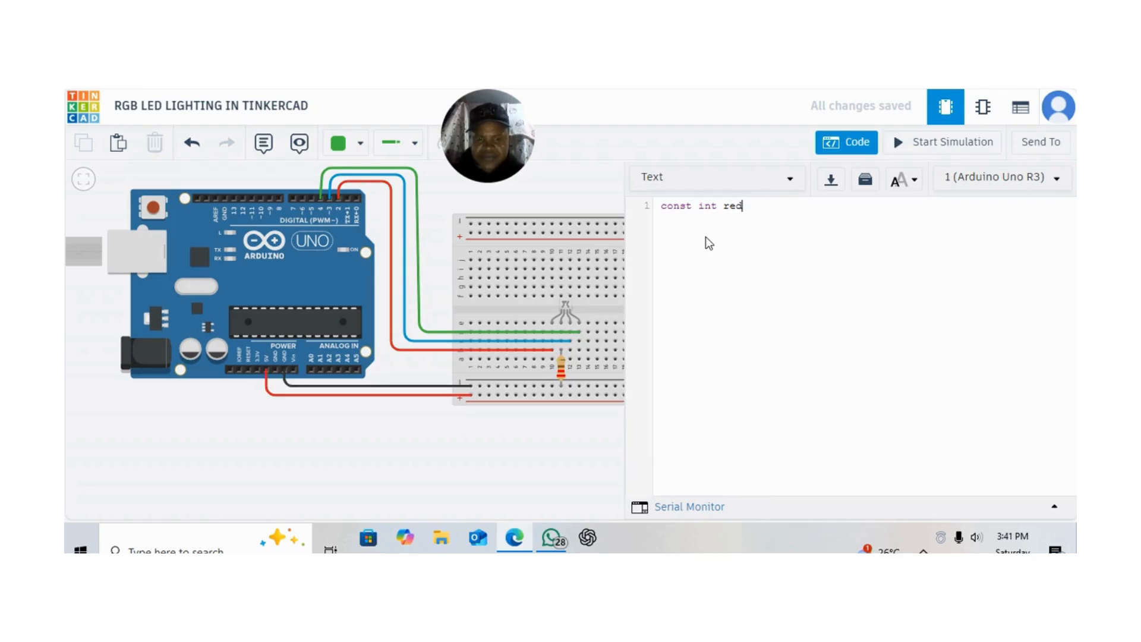
text(P)
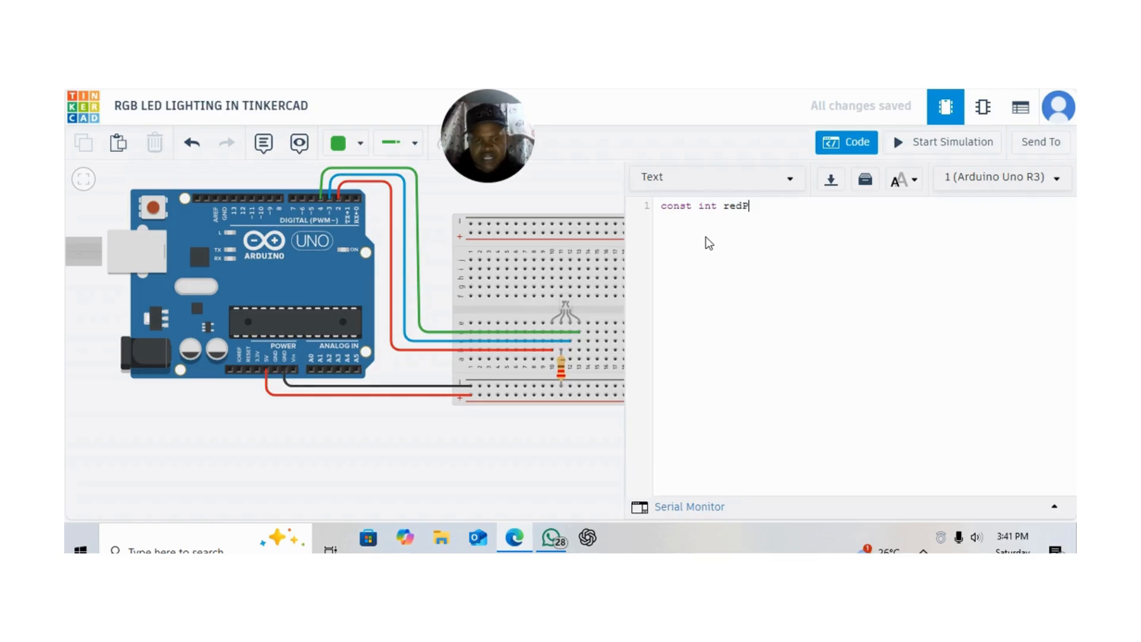
text(in)
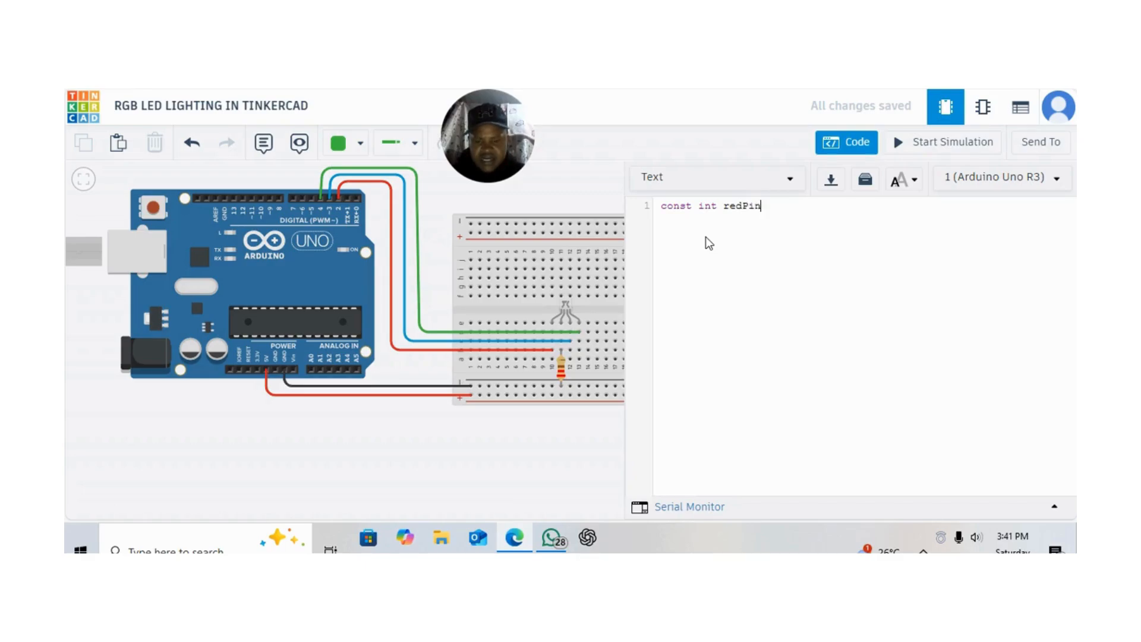
text(=2;)
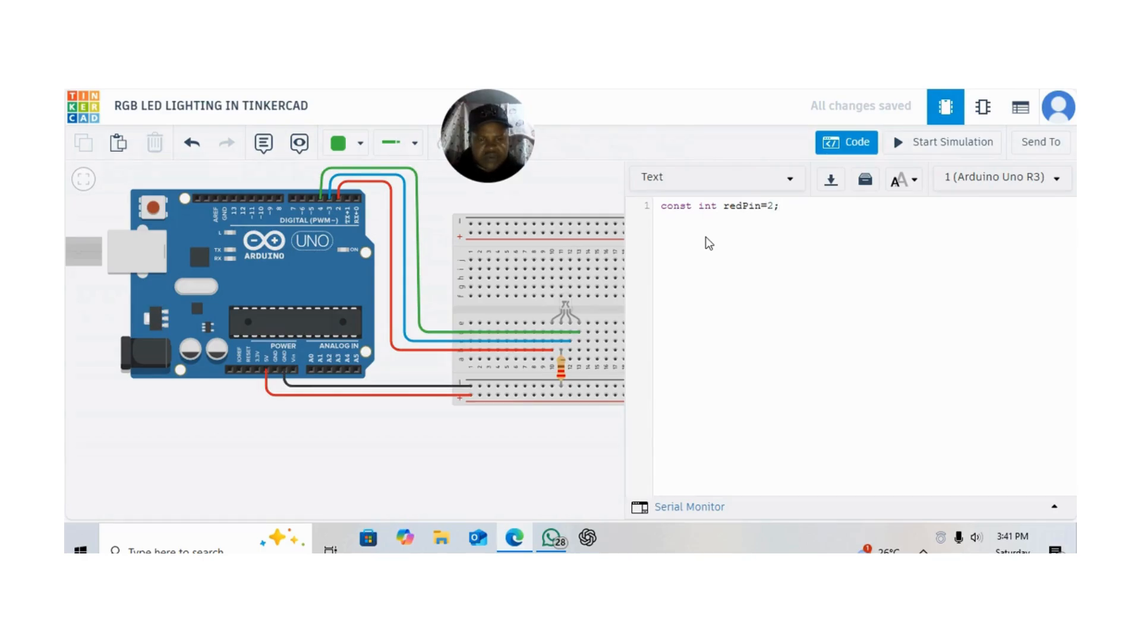
key(Return)
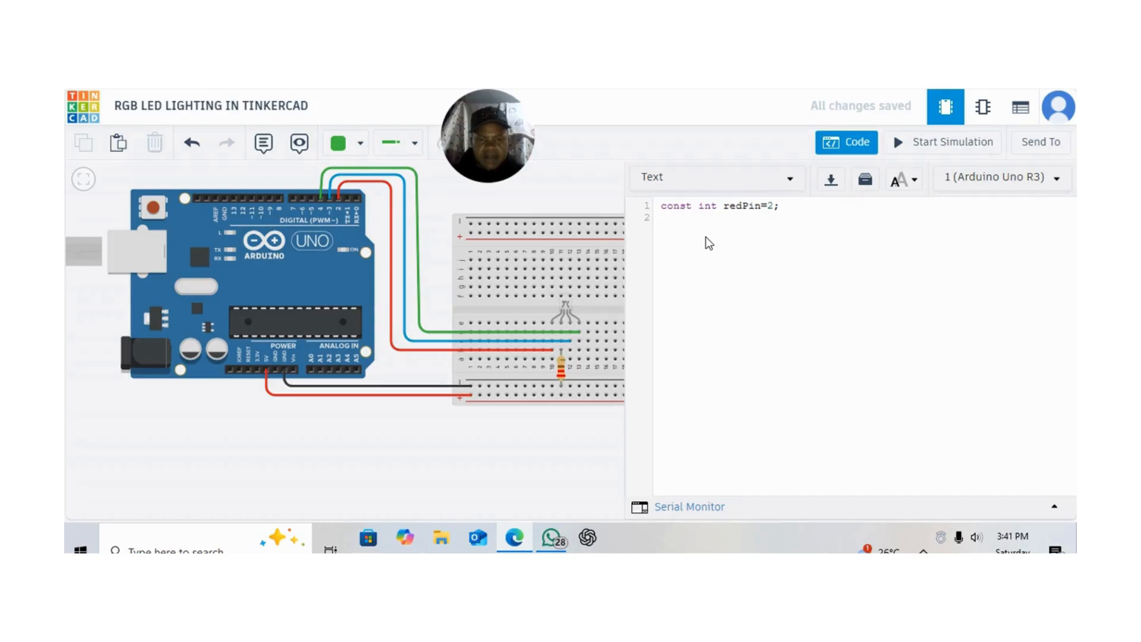
Copy the redPin declaration onto lines 2 and 3 of the sketch
drag(661, 205, 782, 208)
key(ctrl+c)
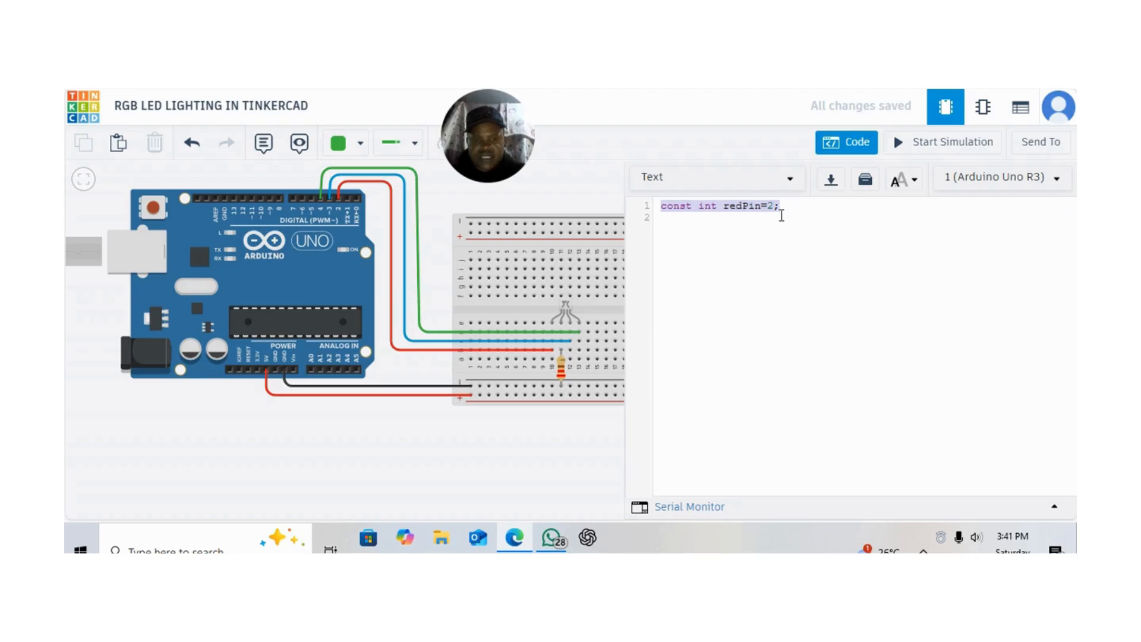
click(778, 221)
key(ctrl+v)
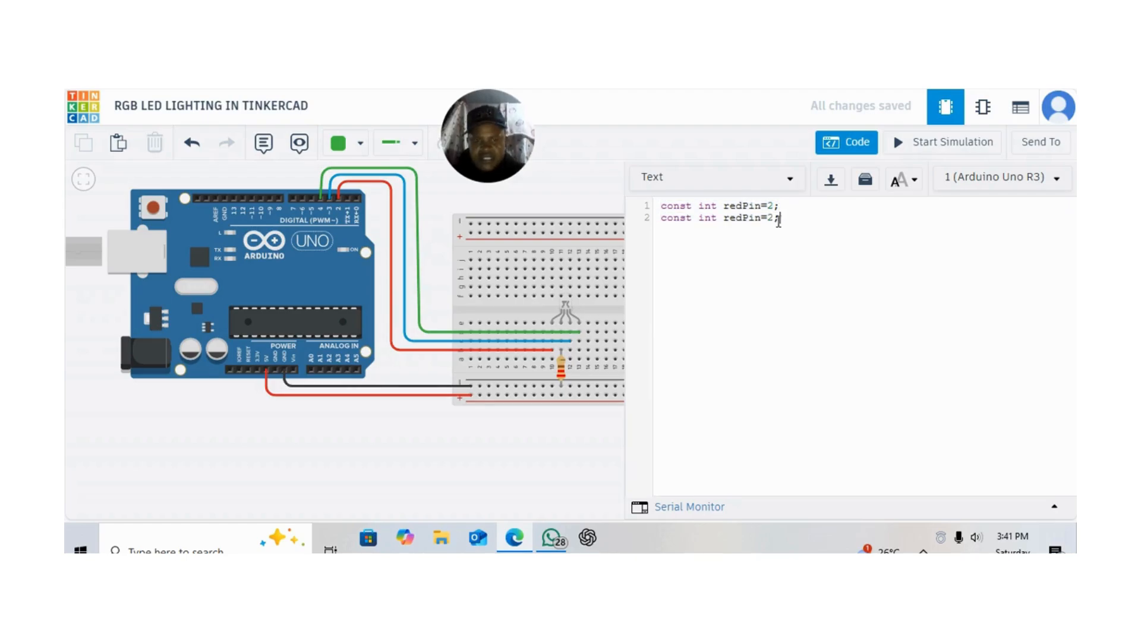
key(Return)
key(ctrl+v)
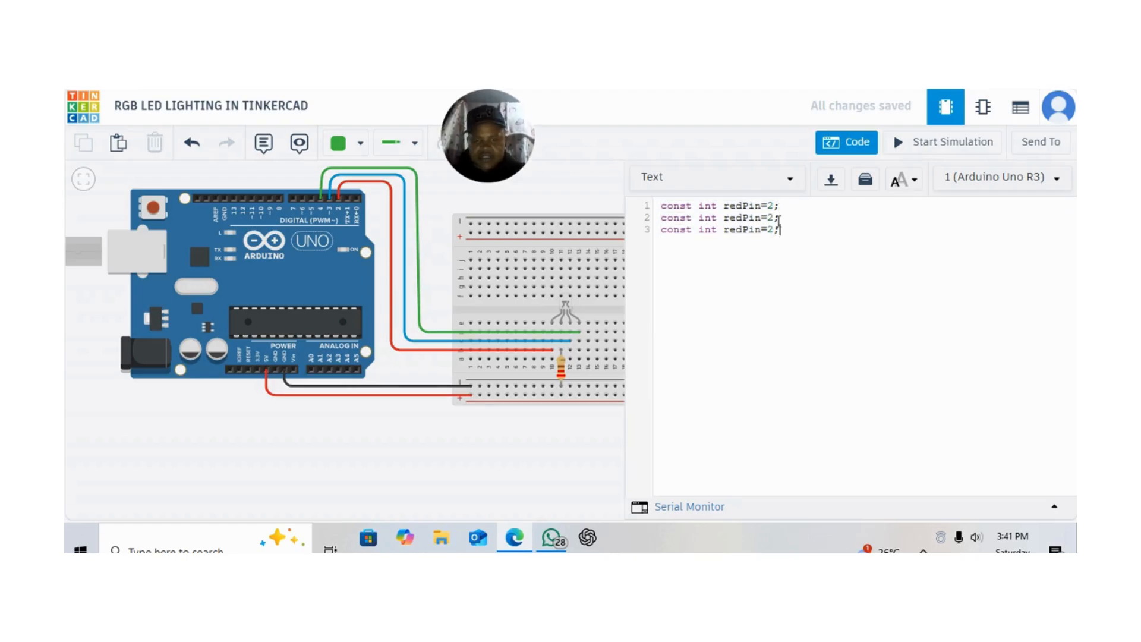
Rename the constant on line 2 to bluePin
click(743, 217)
key(BackSpace)
key(BackSpace)
key(BackSpace)
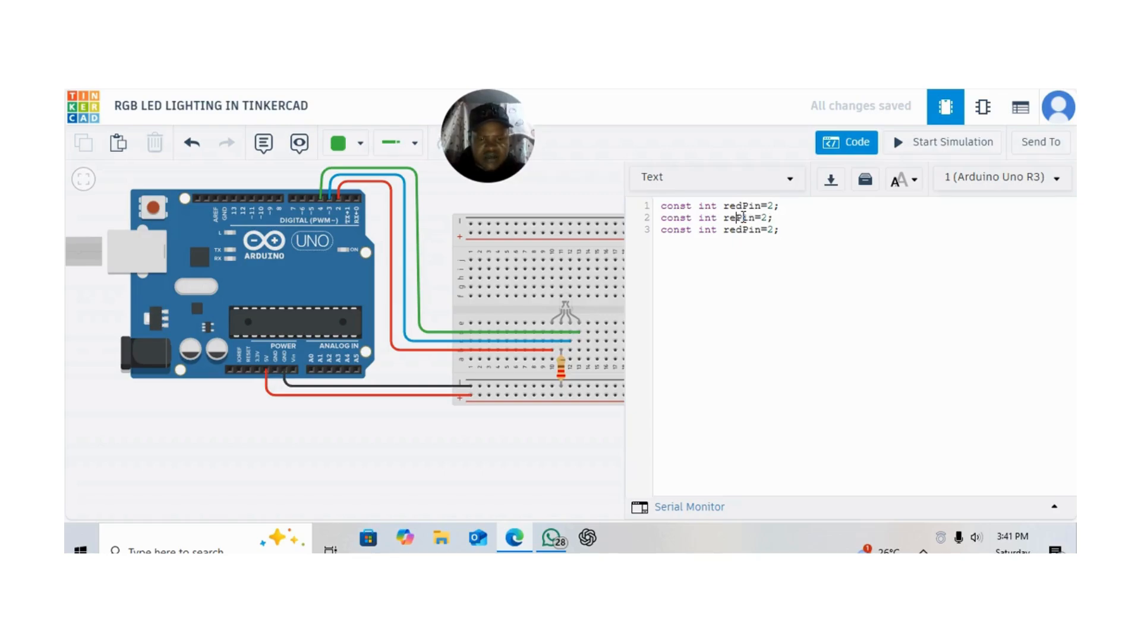
text(blue)
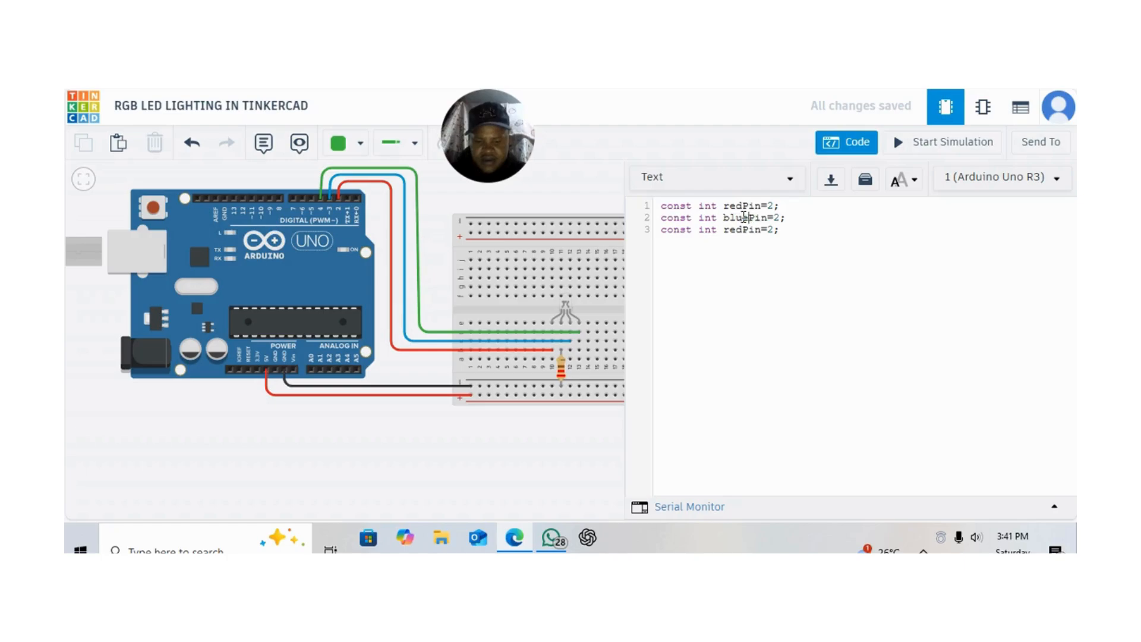
Rename the constant on line 3 to greenPin
click(743, 231)
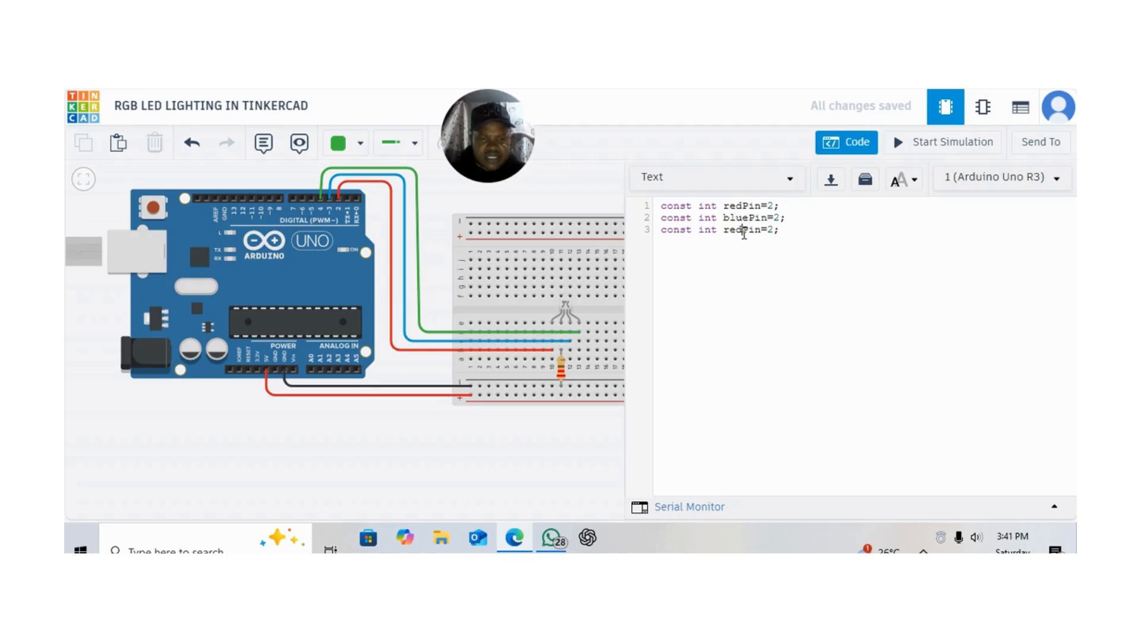
key(BackSpace)
key(BackSpace)
Set the pin number of greenPin to 4 and of bluePin to 3 in the constant declarations
key(BackSpace)
text(green)
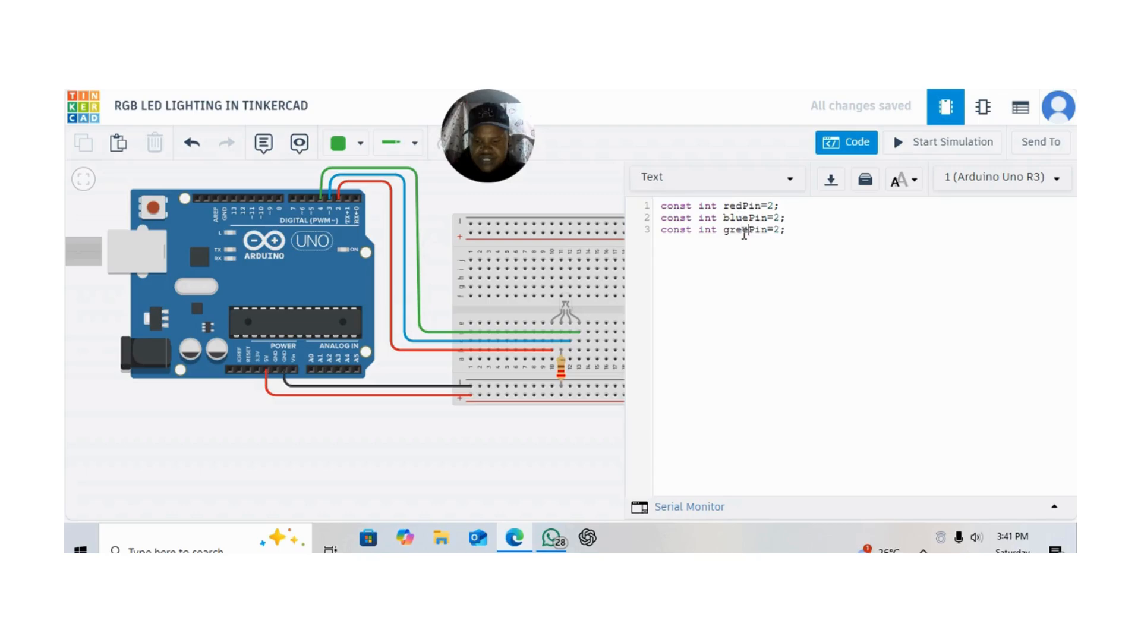
click(786, 231)
key(BackSpace)
text(4)
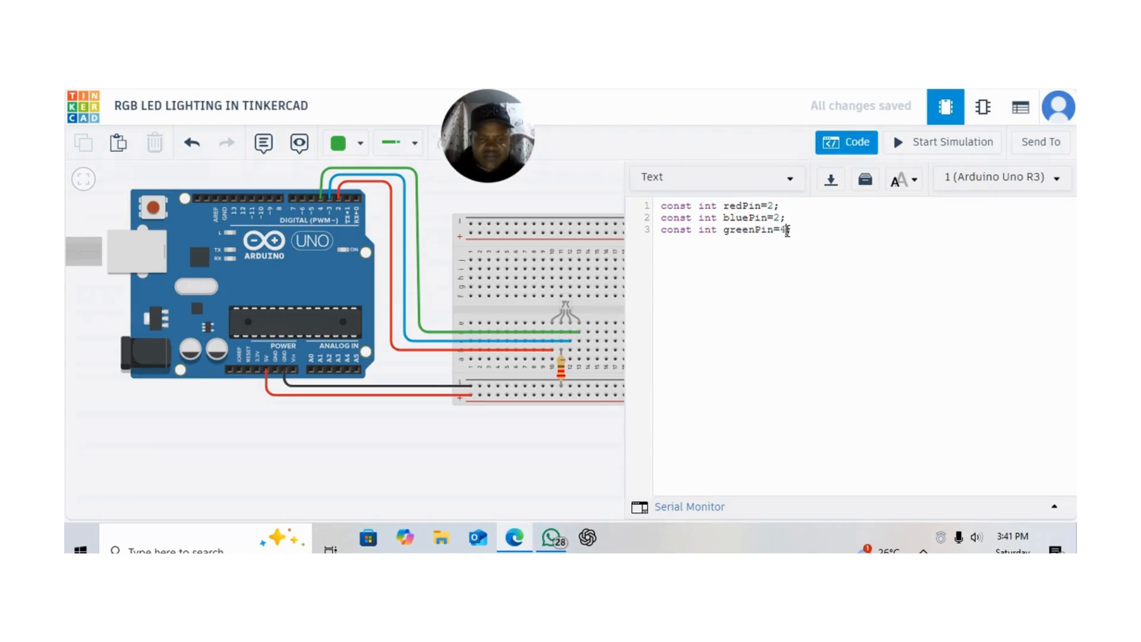
click(781, 218)
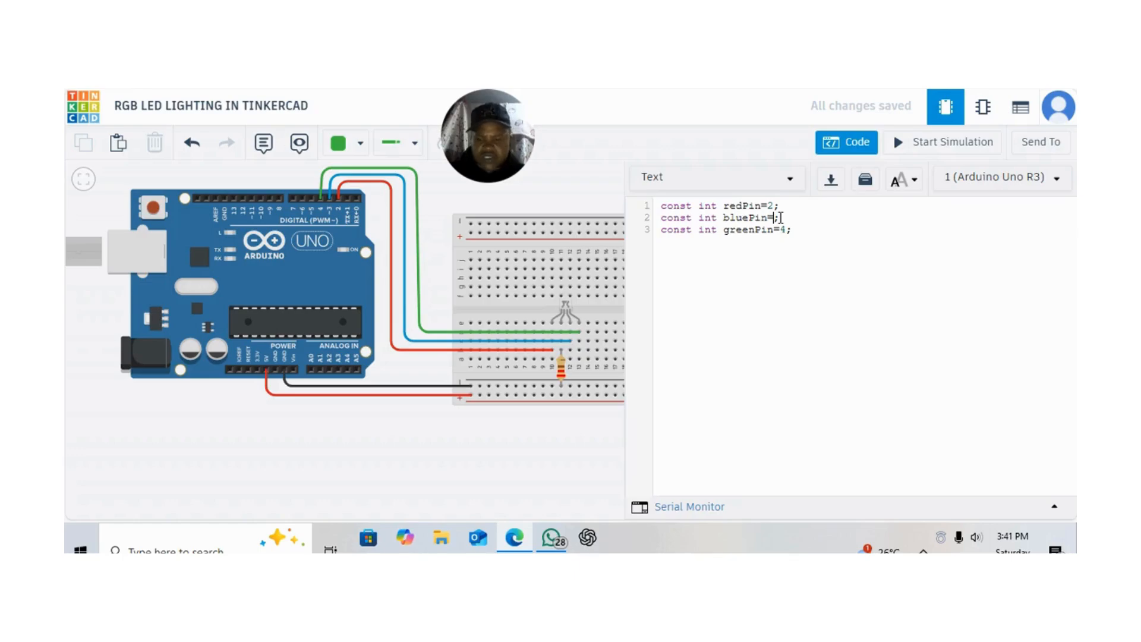
key(BackSpace)
text(3)
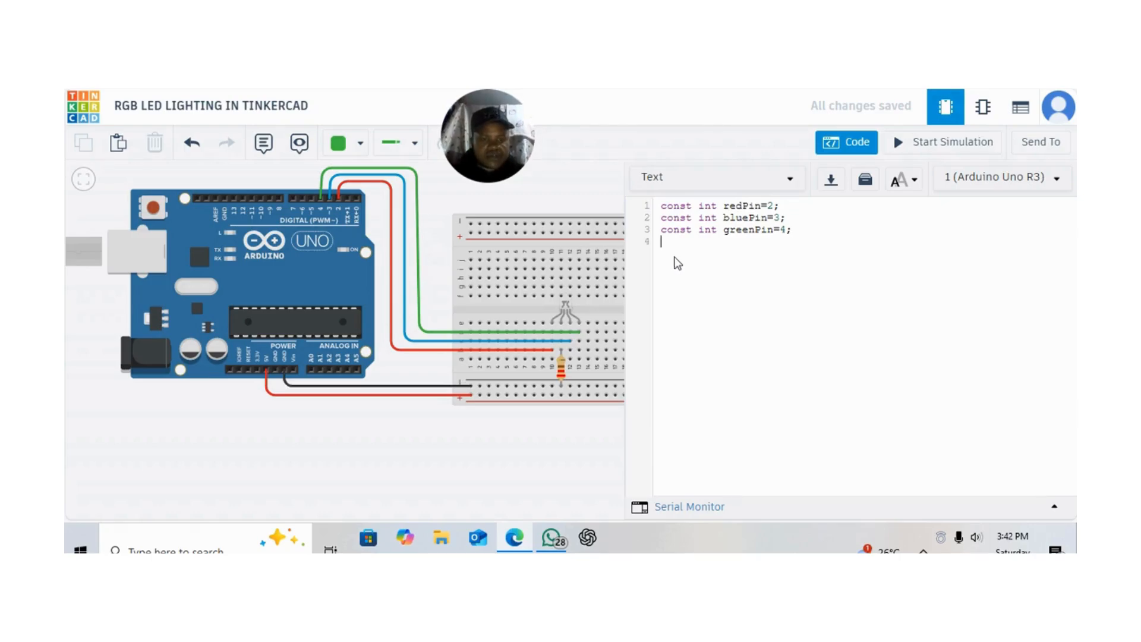
Add an empty "void setup () { }" function starting on line 5, with its closing brace on line 7
key(Return)
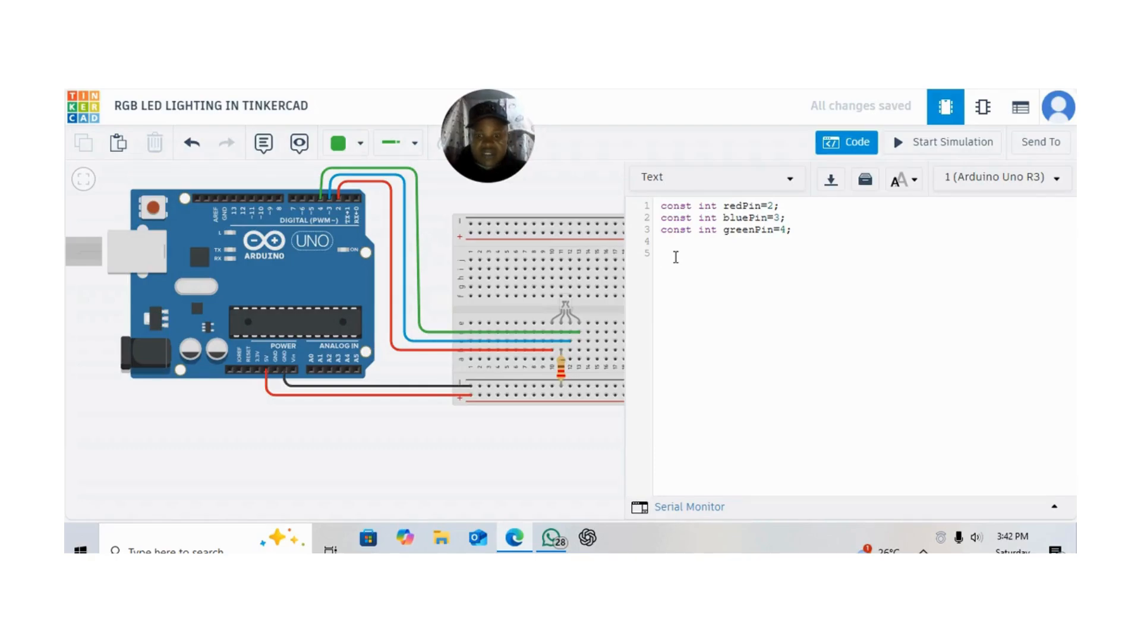
text(void)
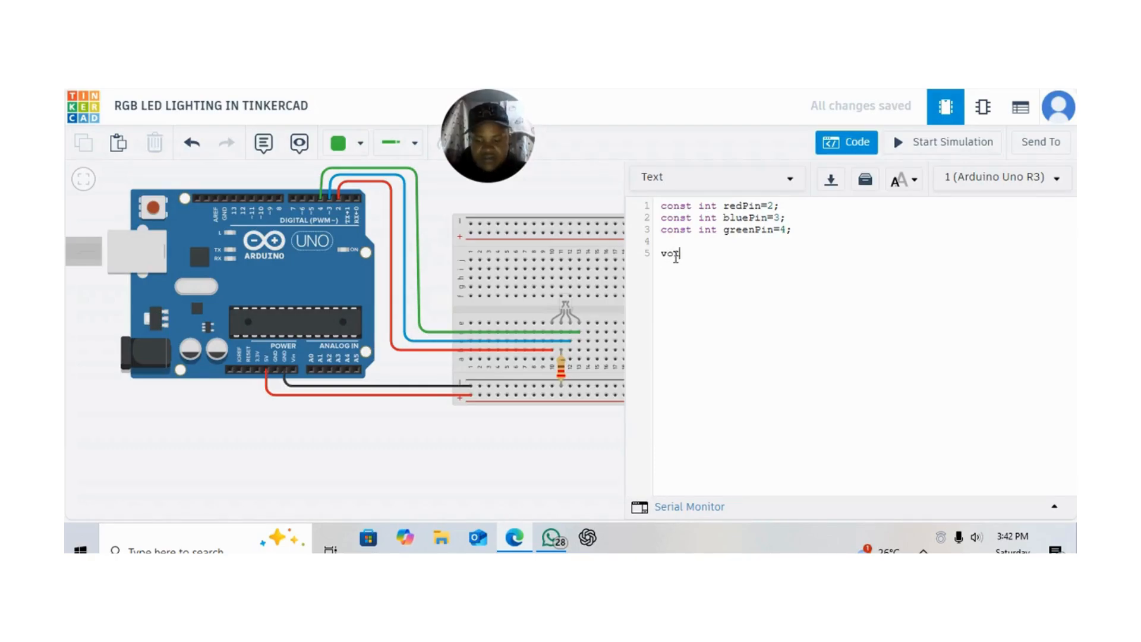
text( set)
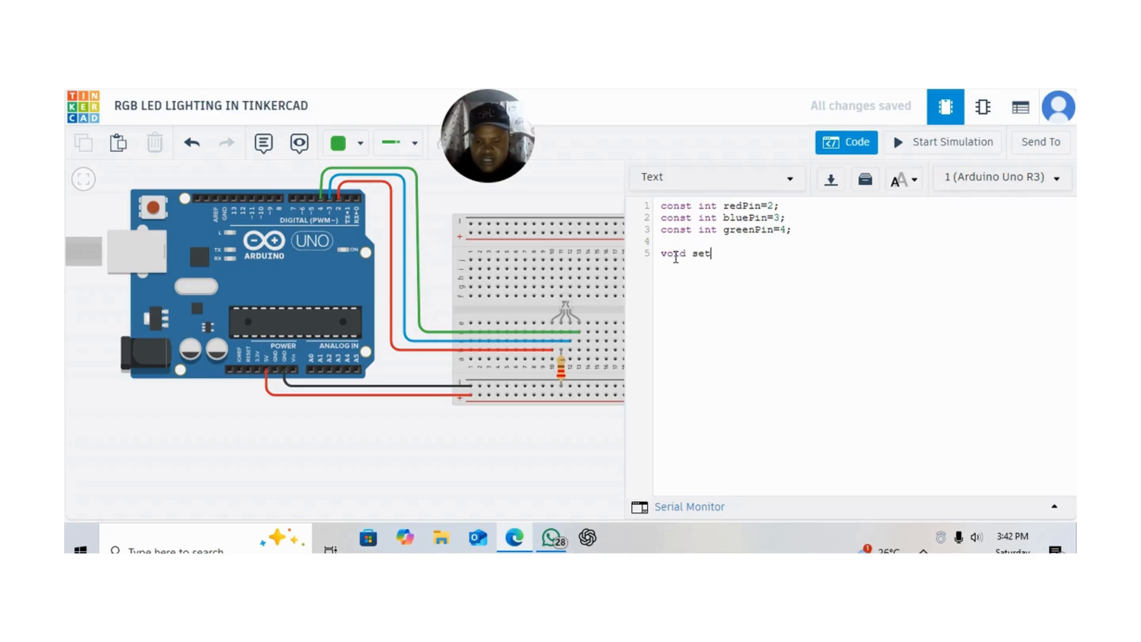
text(up)
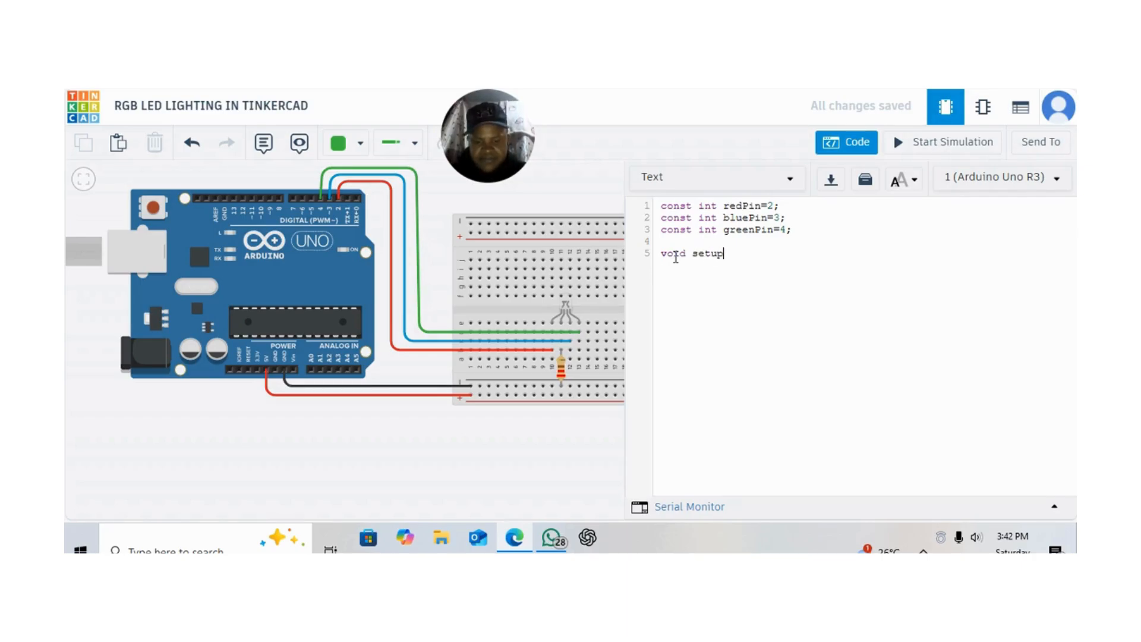
text( (0)
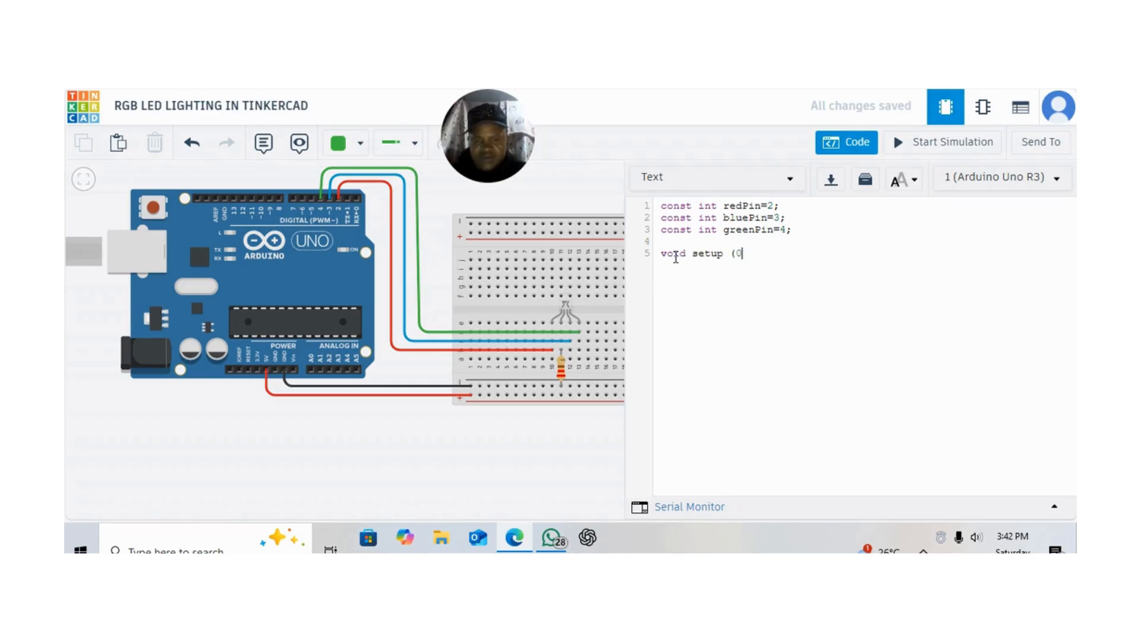
key(BackSpace)
text({)
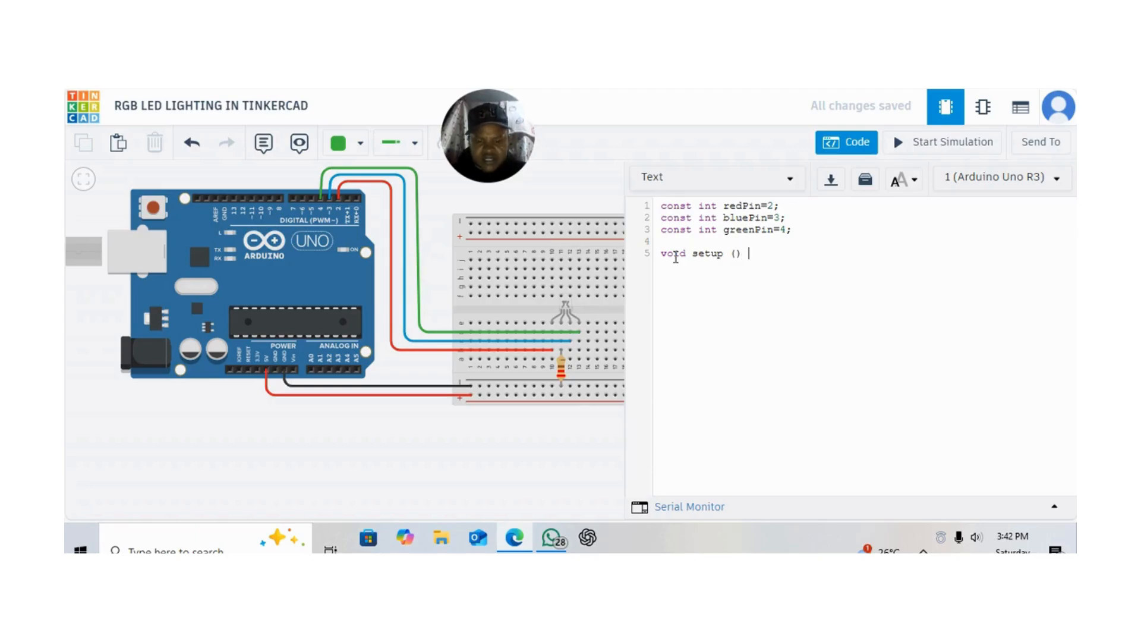
text({)
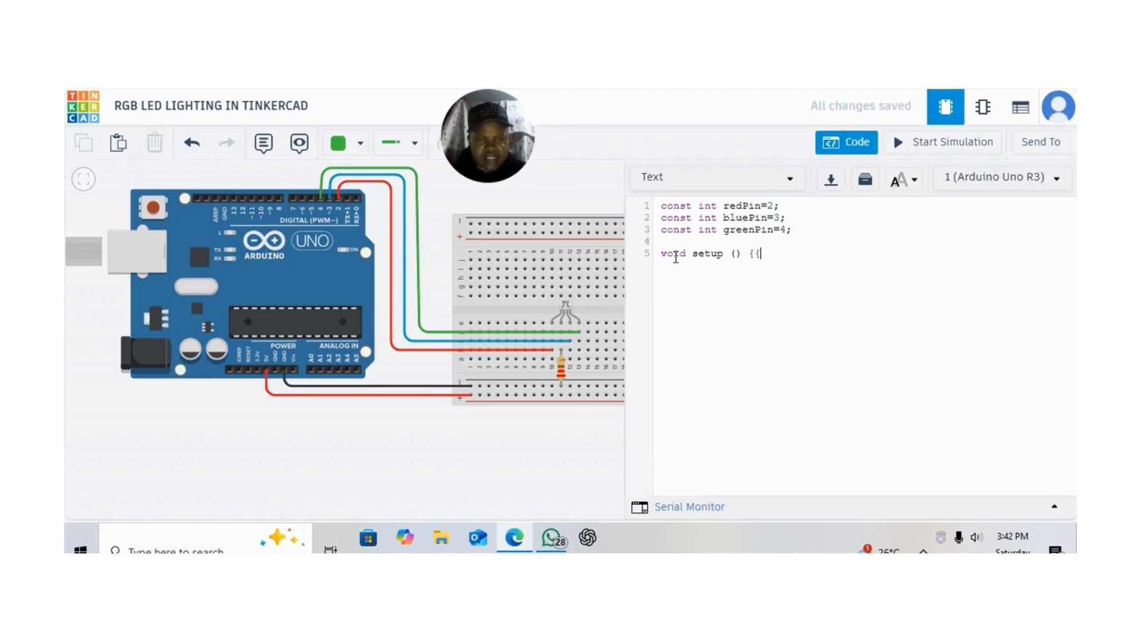
key(BackSpace)
text(})
click(755, 256)
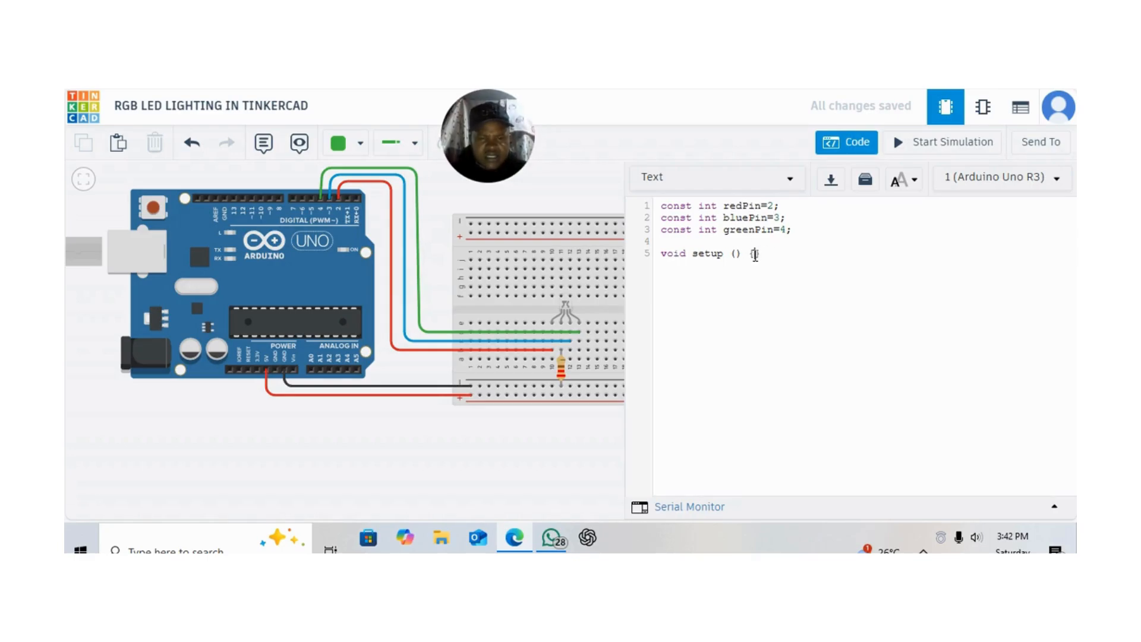
key(Return)
key(Return)
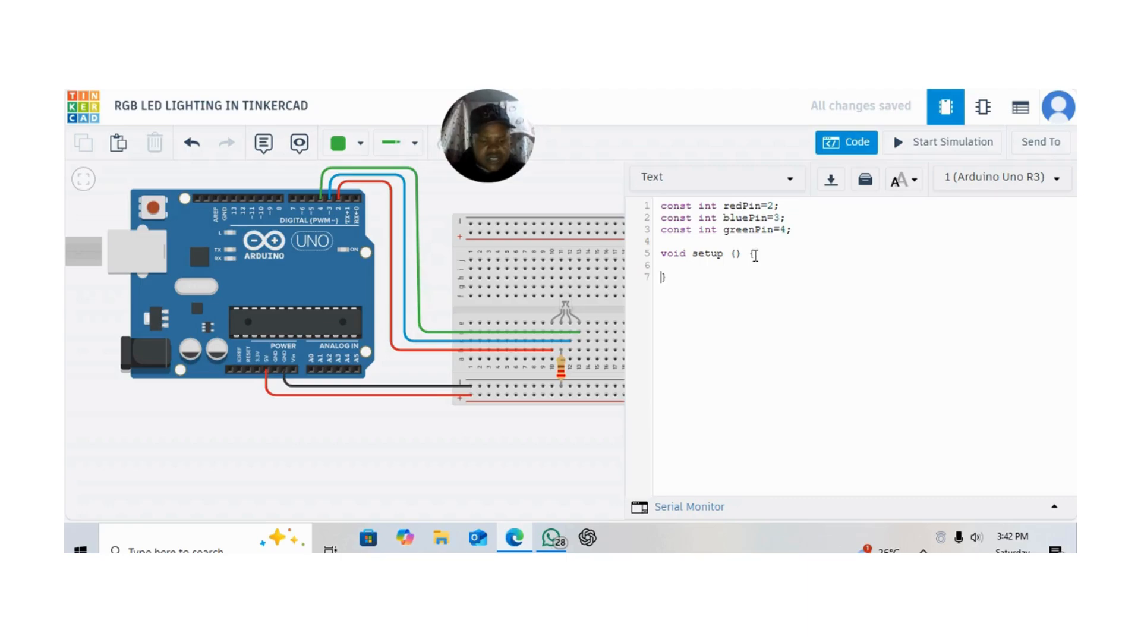
Write "pinMode (redPin, OUTPUT);" on line 6 inside the setup function
key(Up)
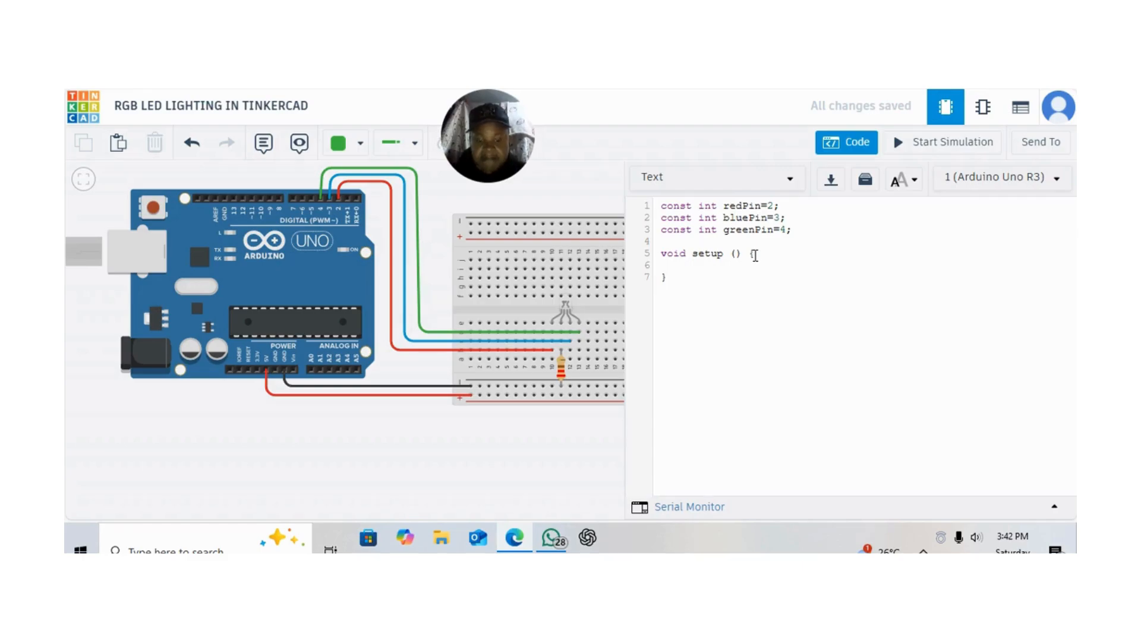
text(pinM)
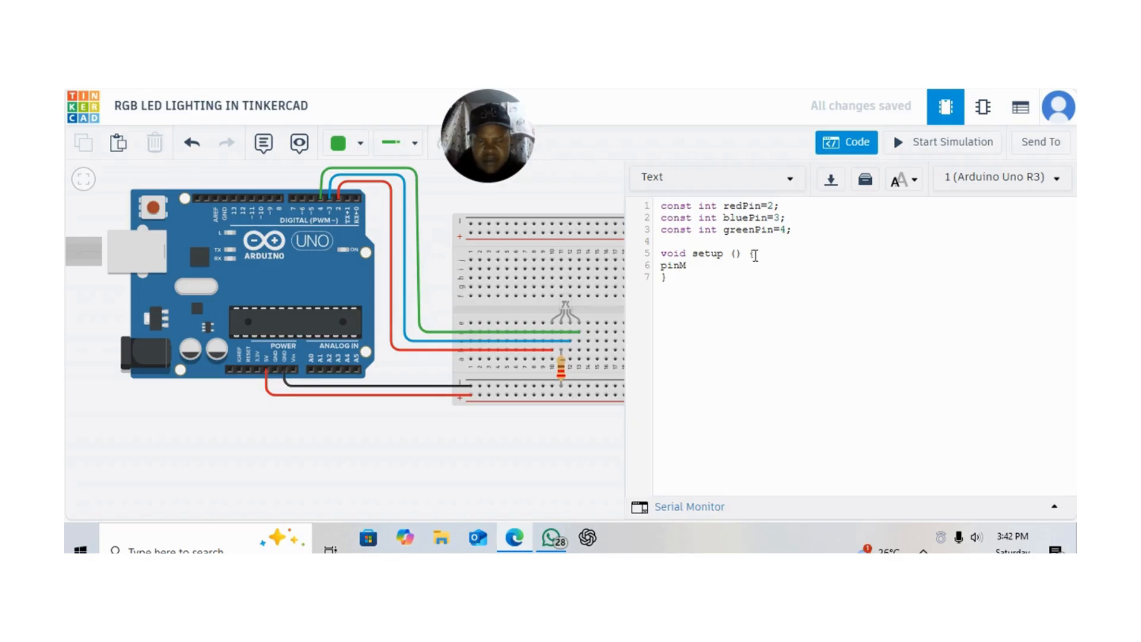
text(ode)
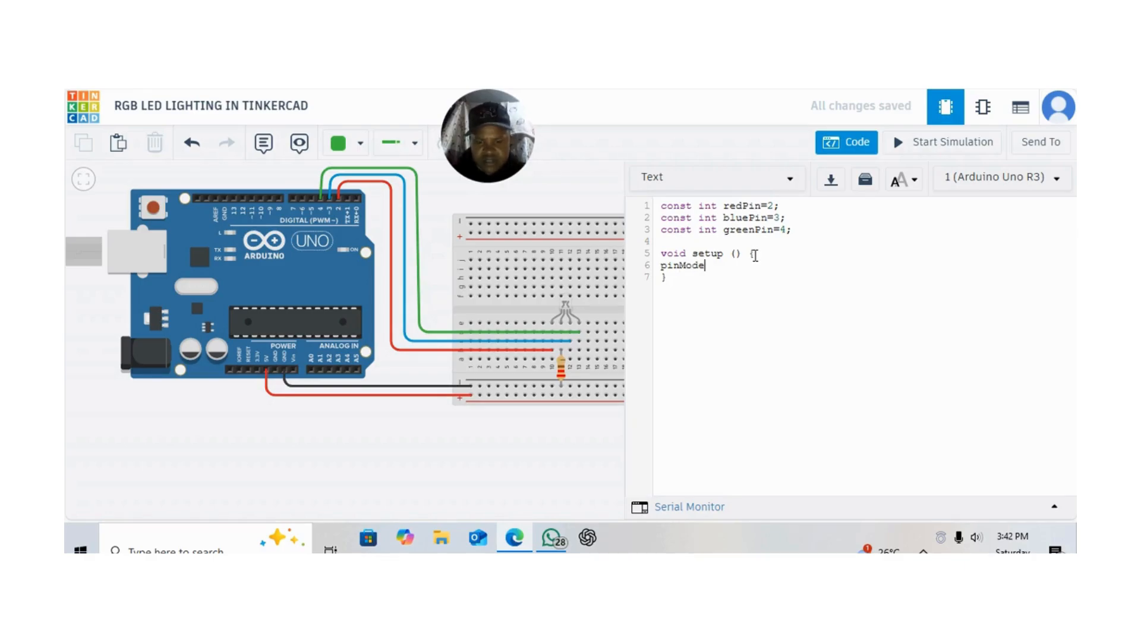
text( ()
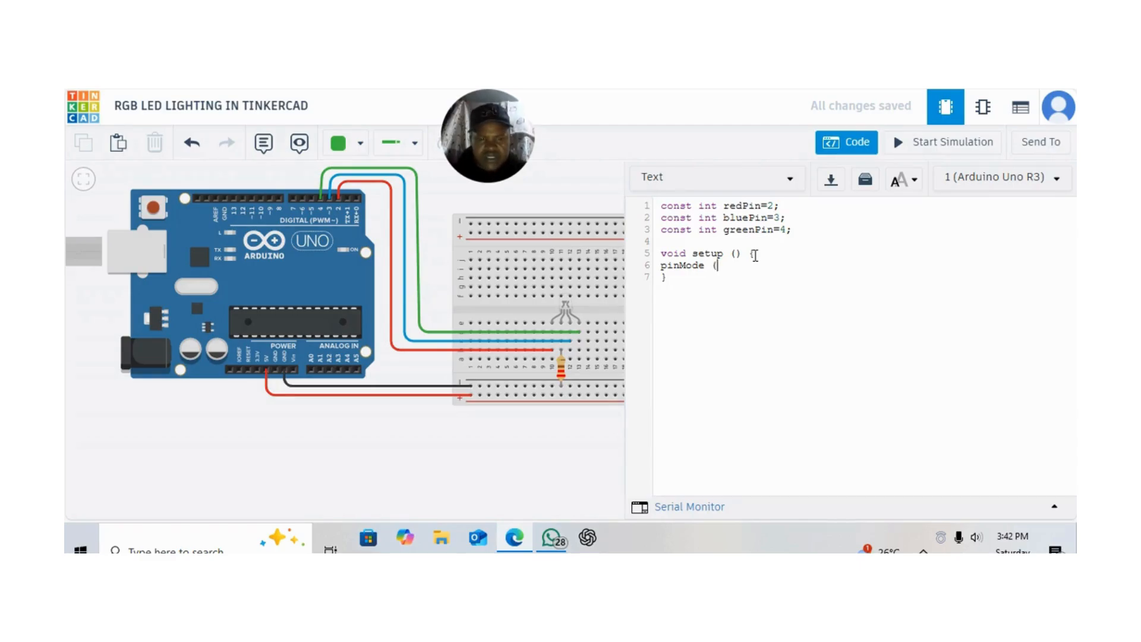
text(red)
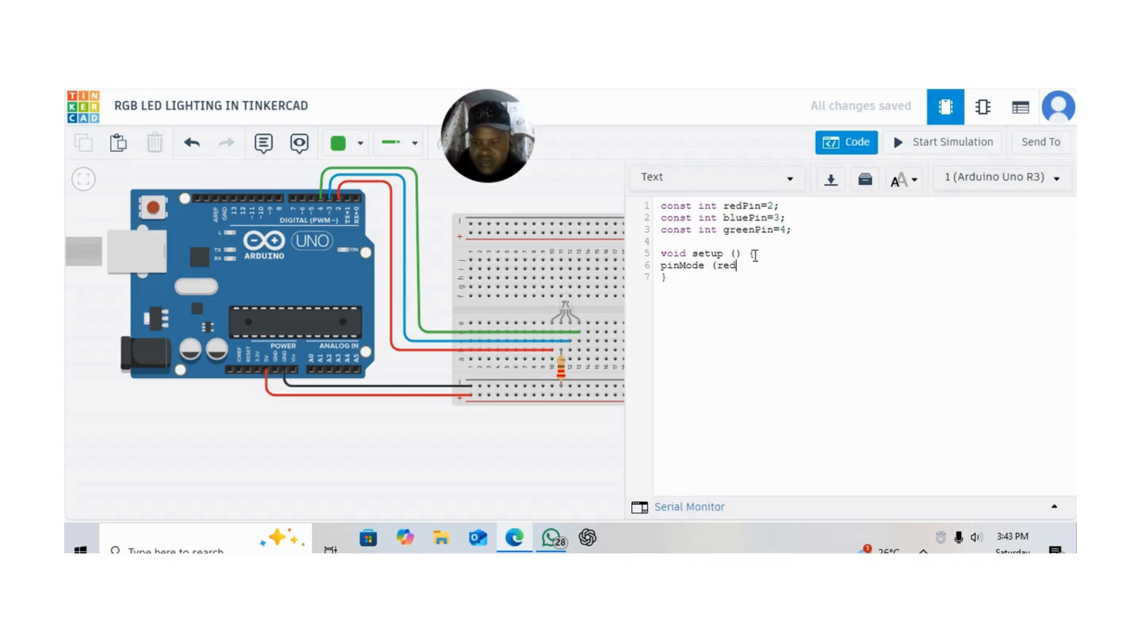
text(Pin)
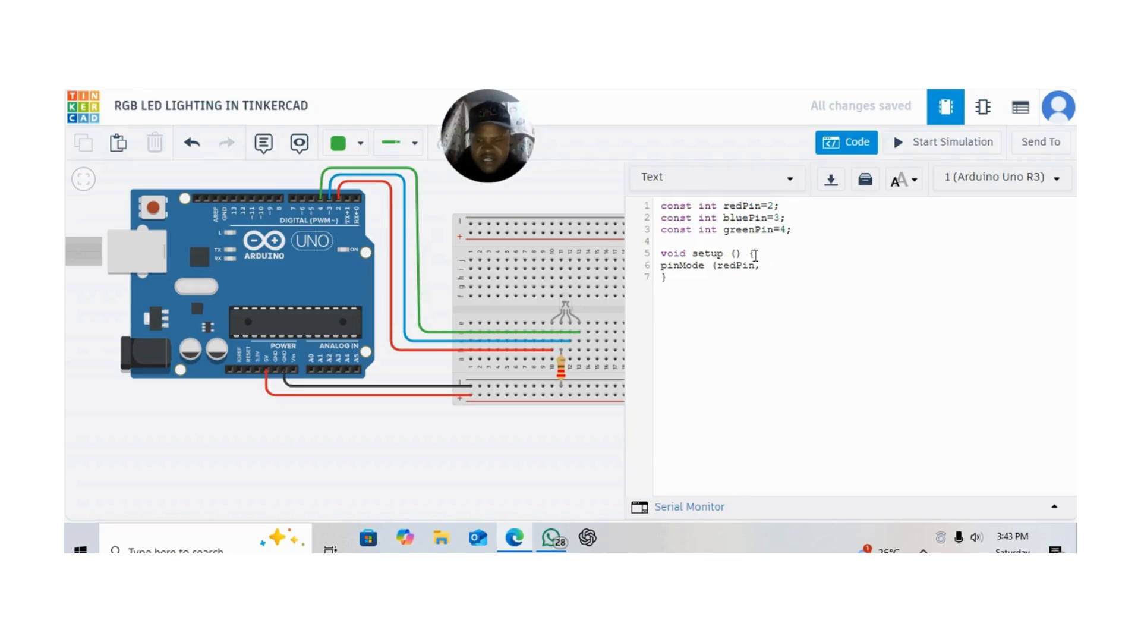
text(, OUT)
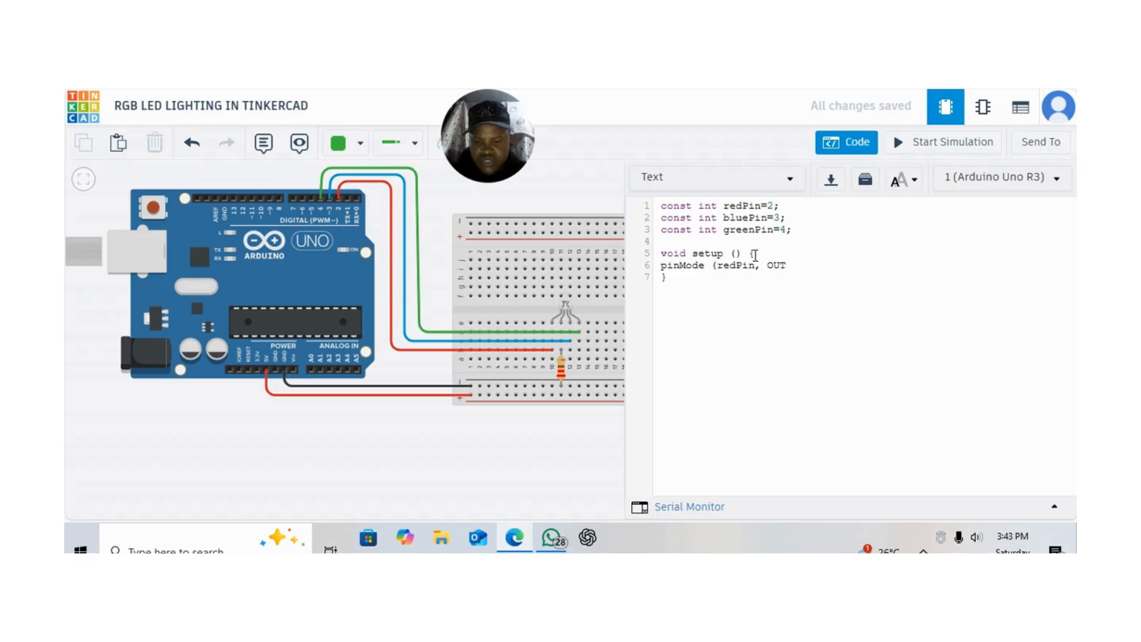
text(PUTS)
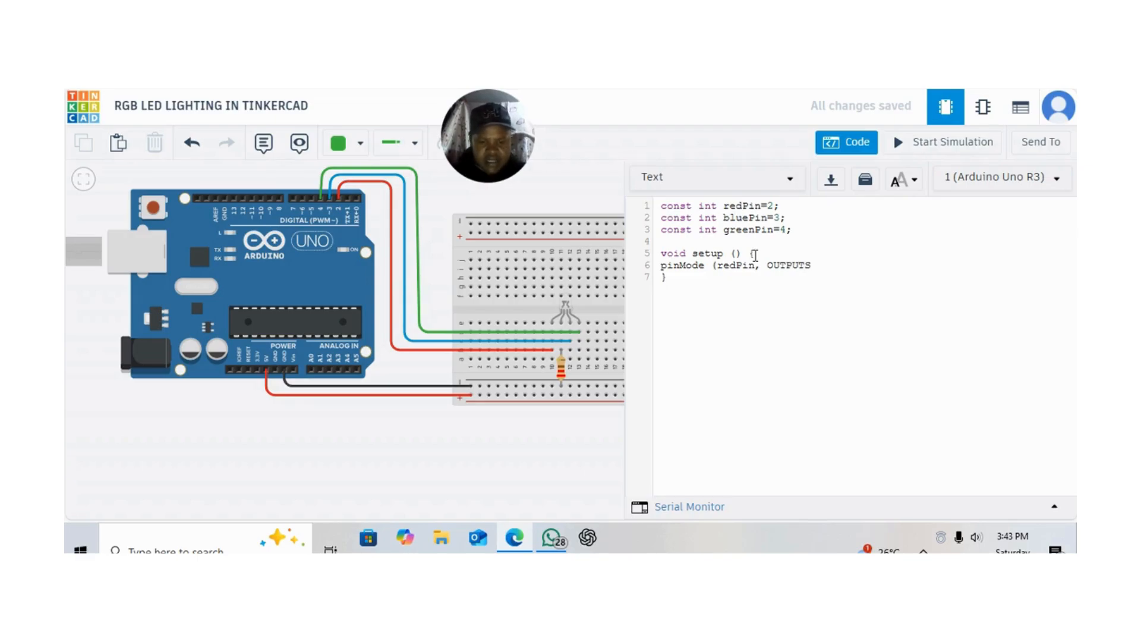
key(BackSpace)
text())
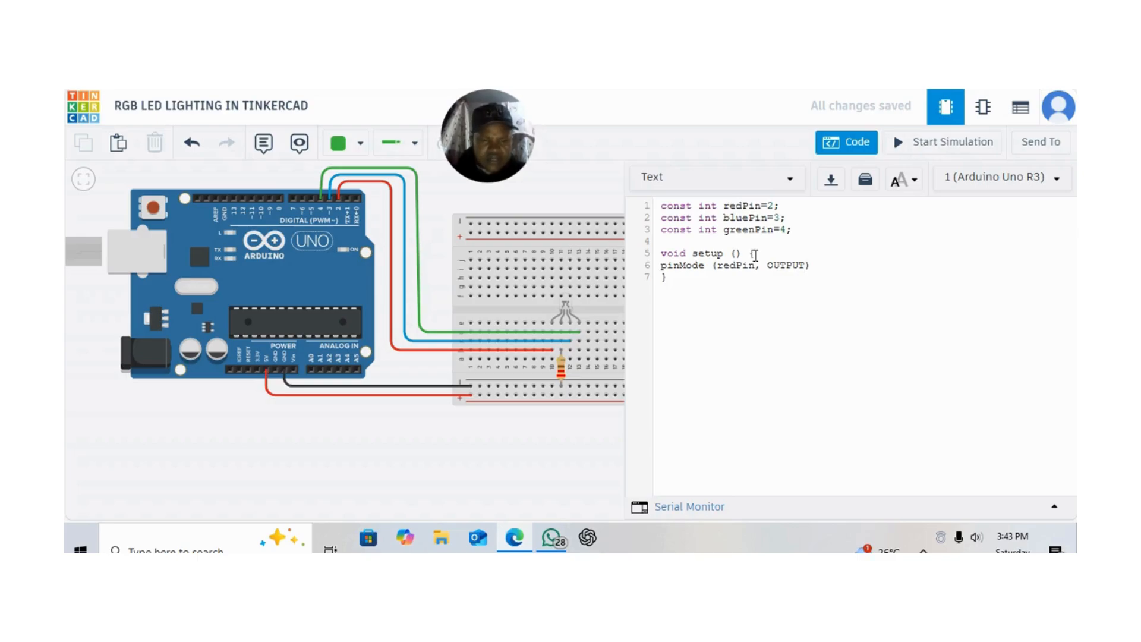
text(;)
Copy the redPin pinMode statement onto a new line 7 inside setup
key(Return)
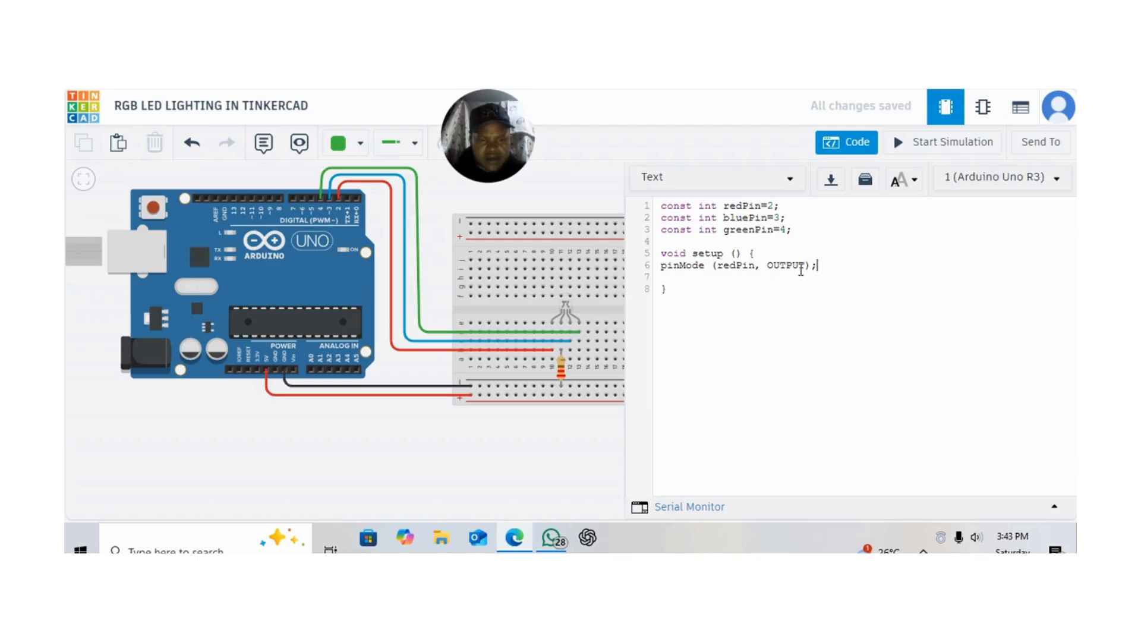
drag(818, 266, 663, 266)
key(ctrl+c)
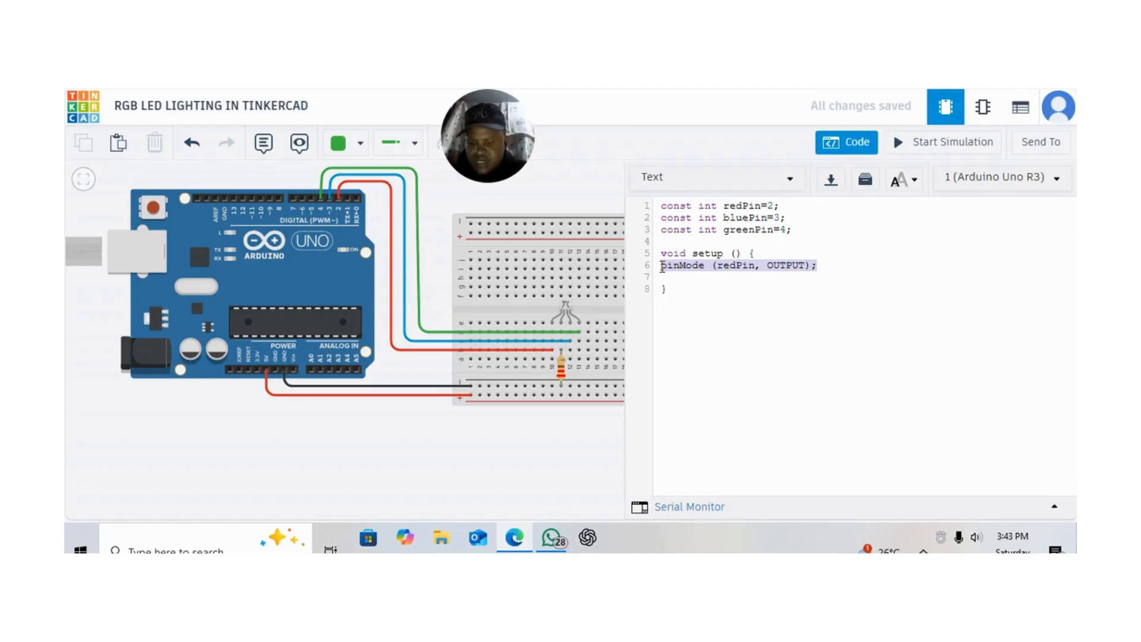
click(661, 279)
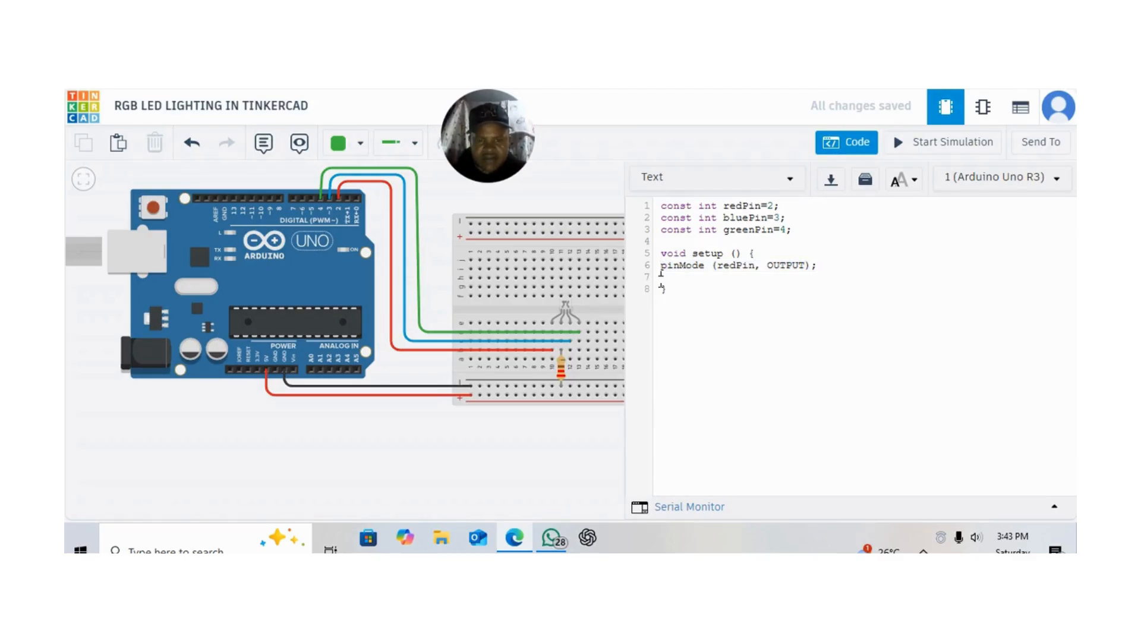
key(ctrl+v)
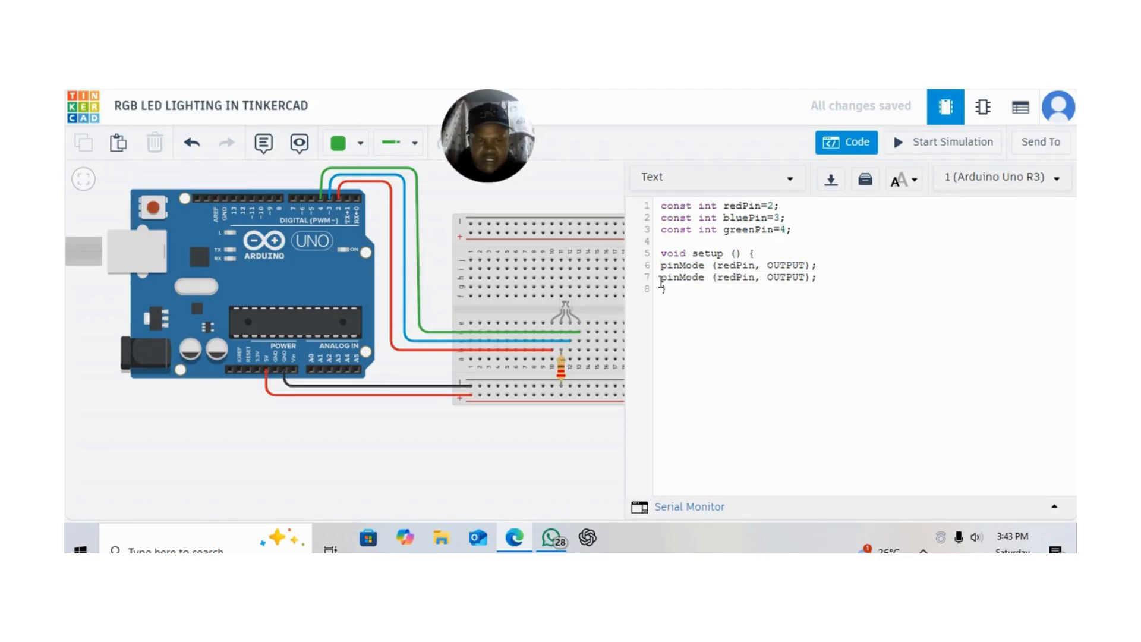
click(661, 279)
key(Return)
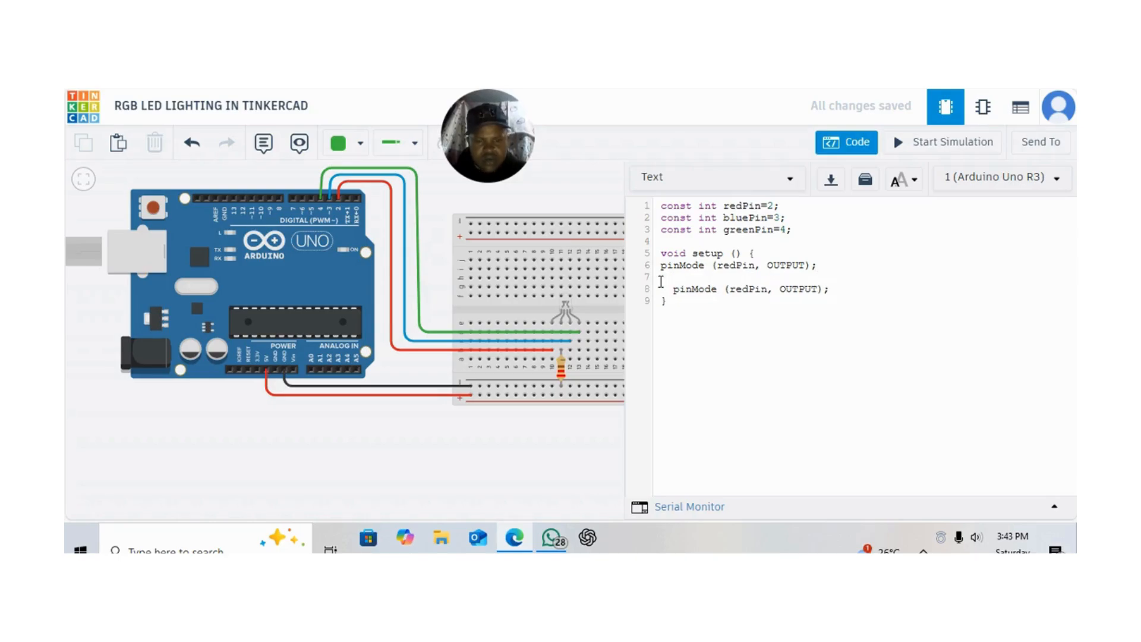
key(BackSpace)
key(BackSpace)
key(BackSpace)
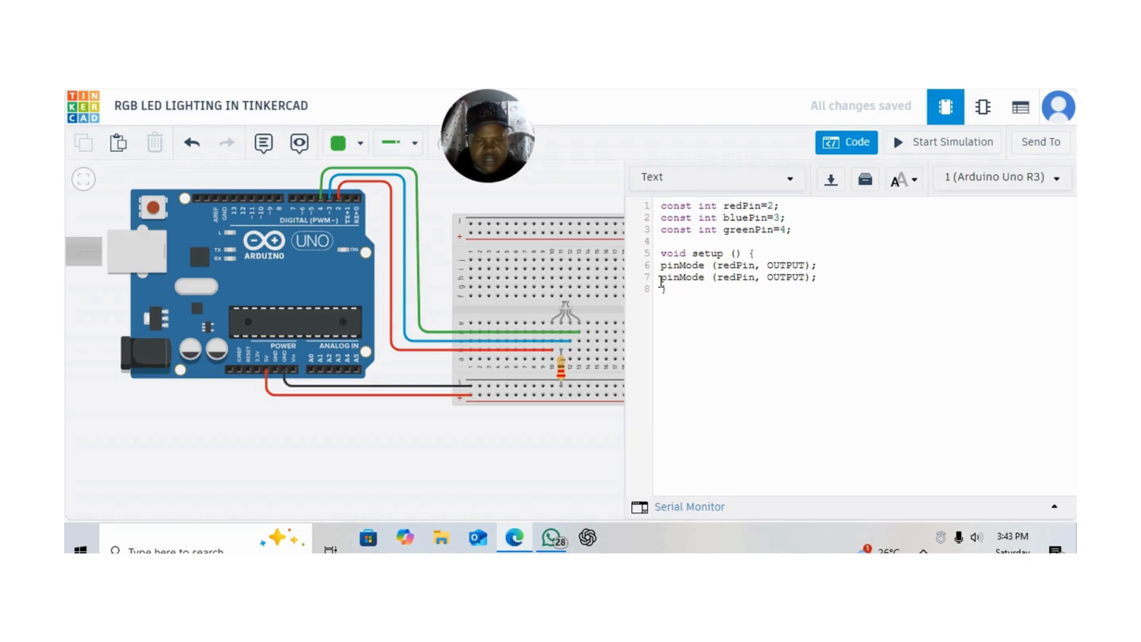
Add another copy of the redPin pinMode statement on a new line 8 inside setup
click(819, 278)
key(BackSpace)
key(Return)
key(BackSpace)
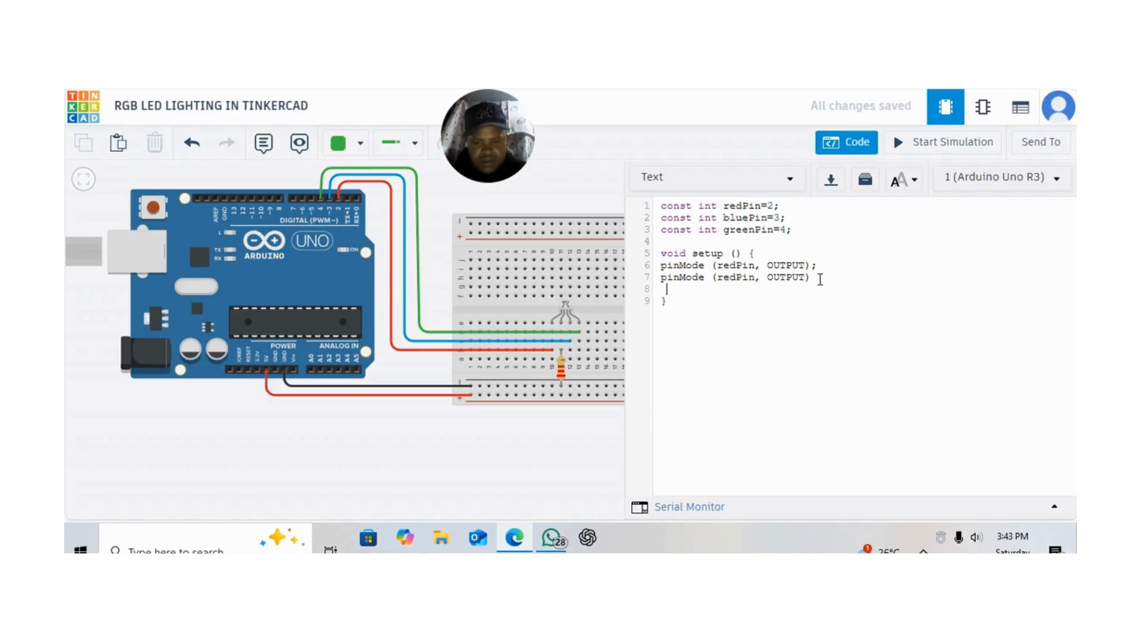
key(ctrl+v)
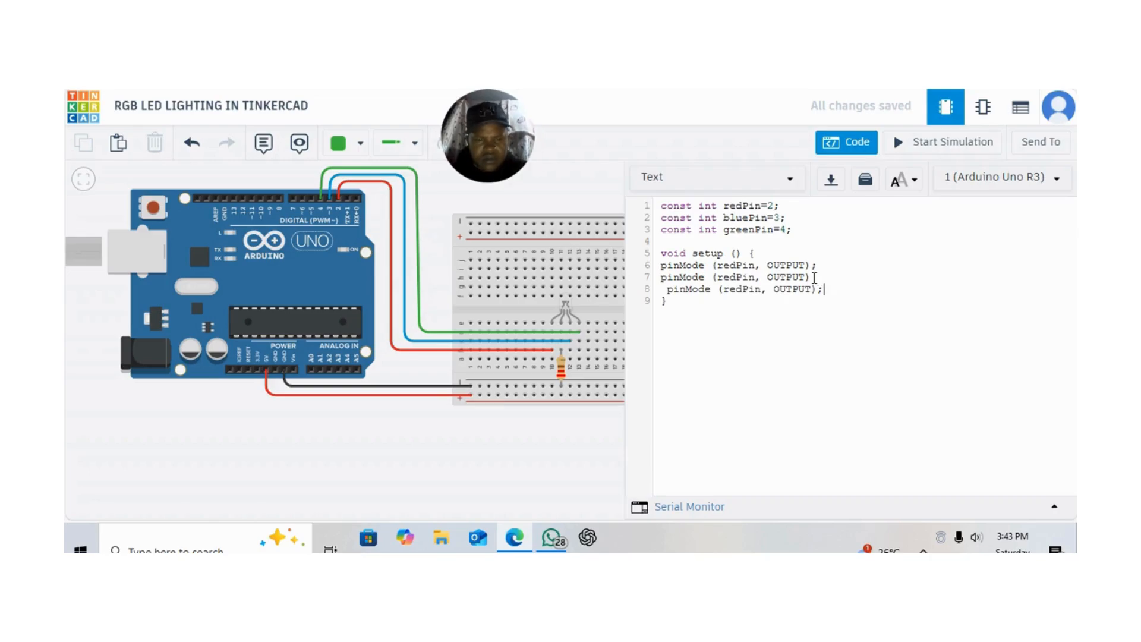
Restore the semicolon at the end of line 7 and remove the leading space from line 8
click(814, 277)
text(;)
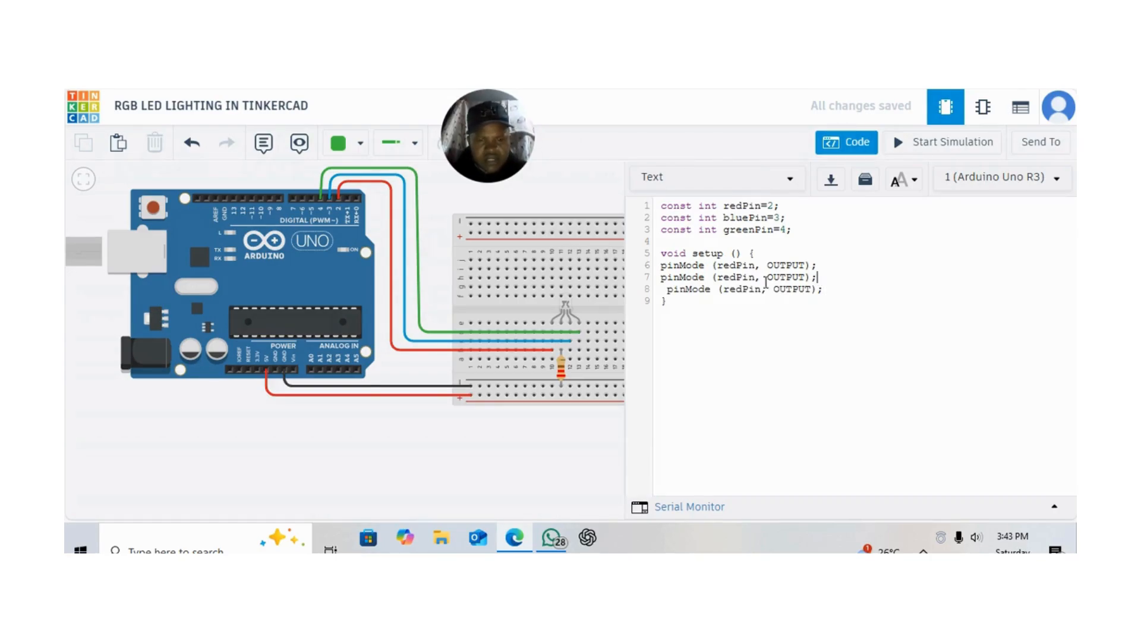
key(BackSpace)
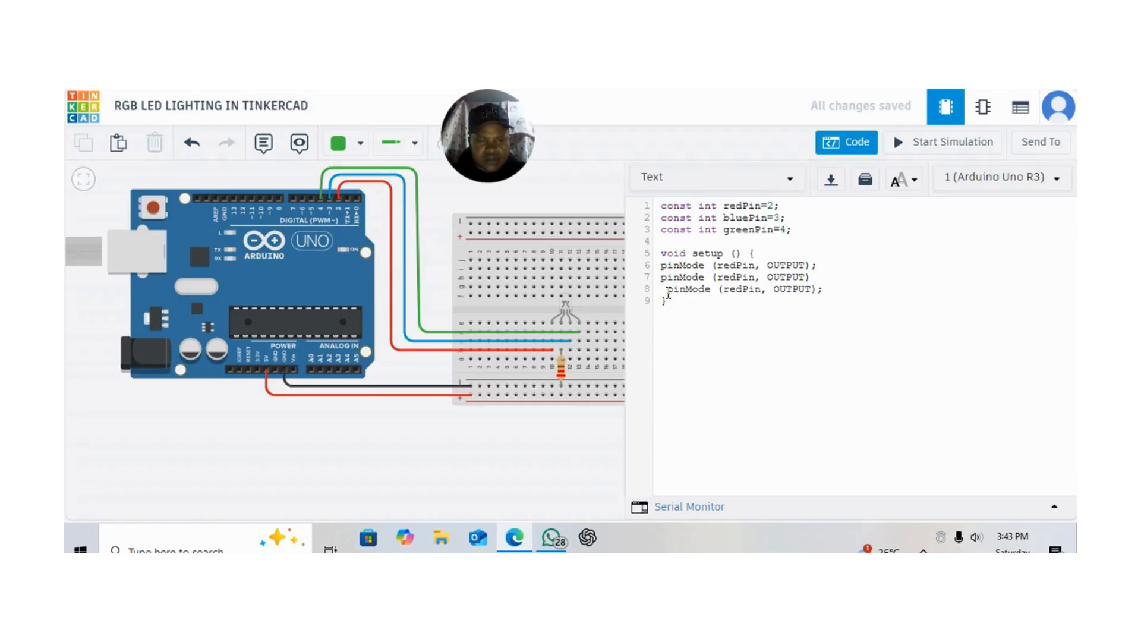
text(;)
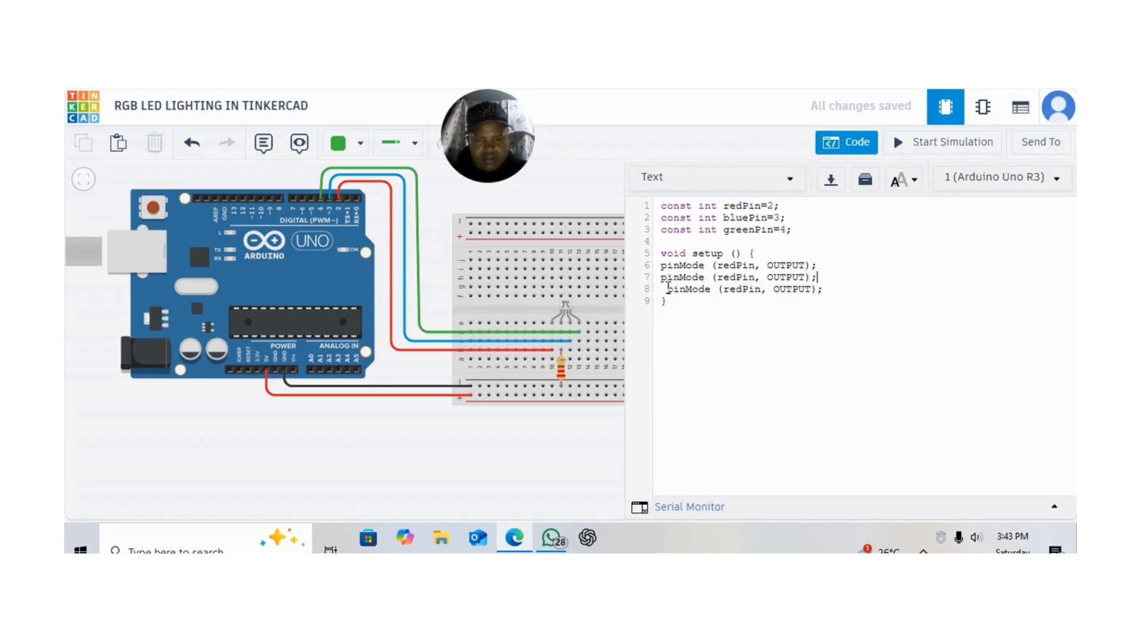
click(667, 289)
key(BackSpace)
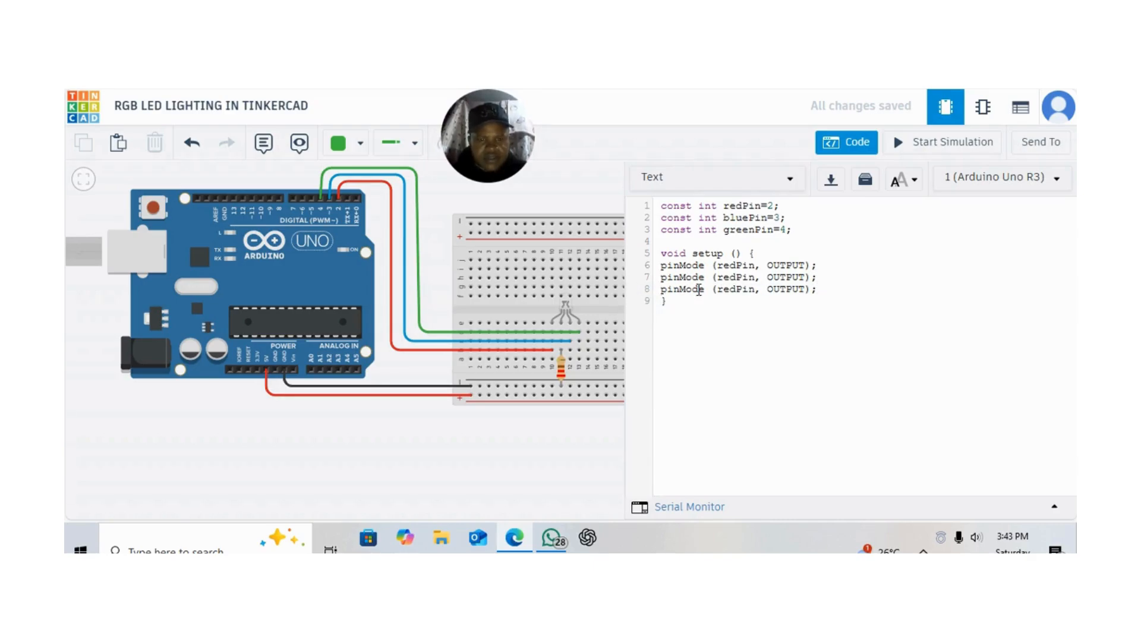
Change the pin name in the pinMode statement on line 7 to bluePin
click(735, 277)
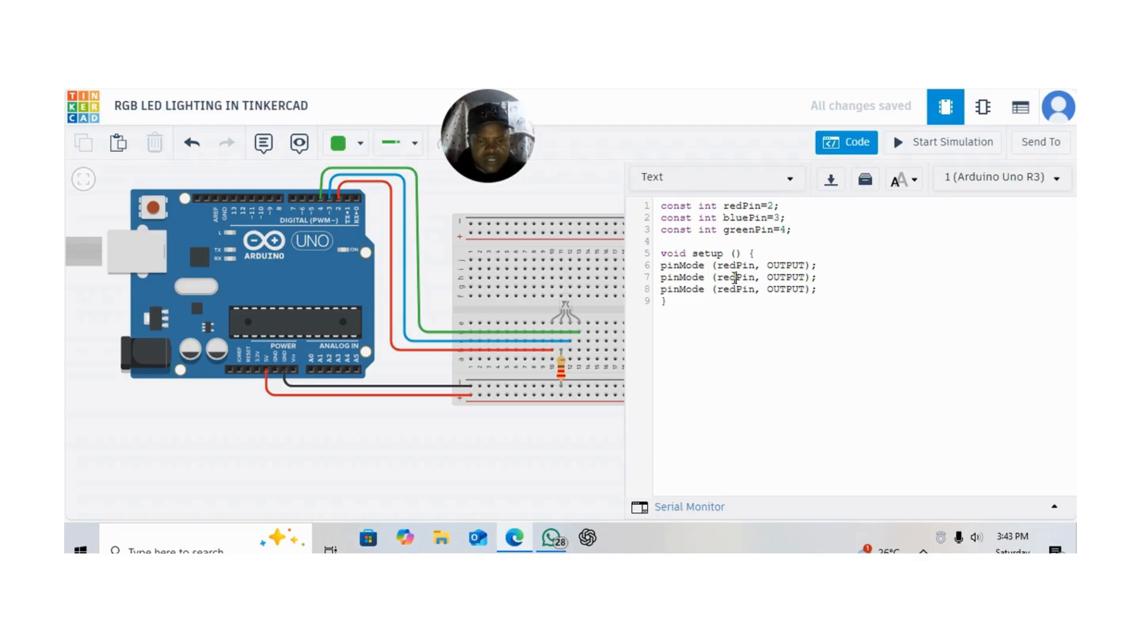
key(BackSpace)
key(BackSpace)
key(BackSpace)
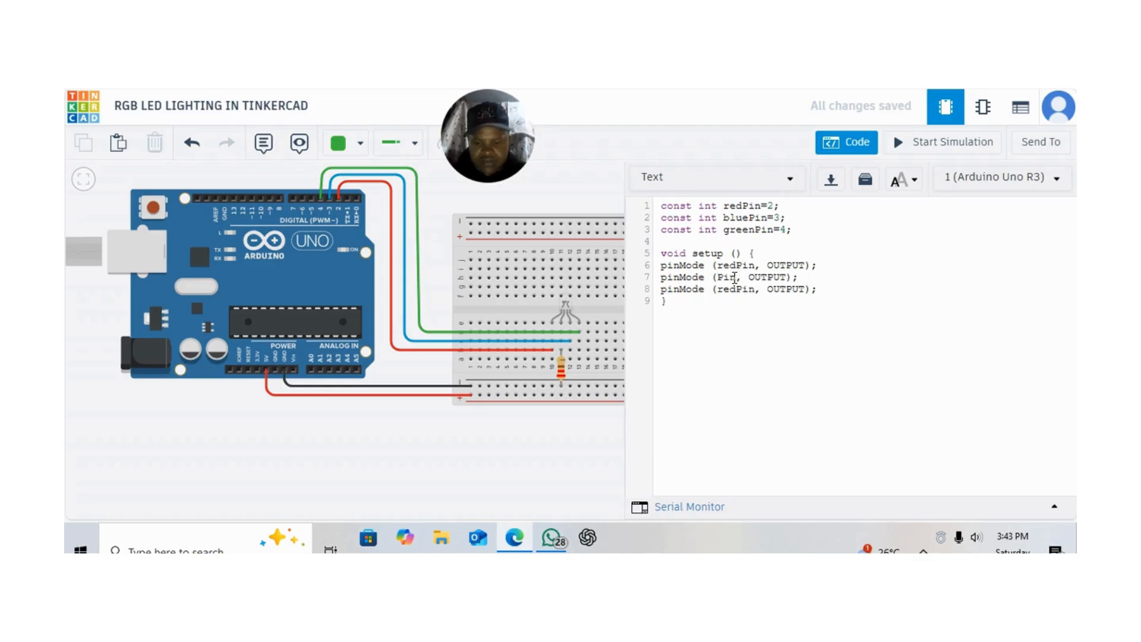
text(blue)
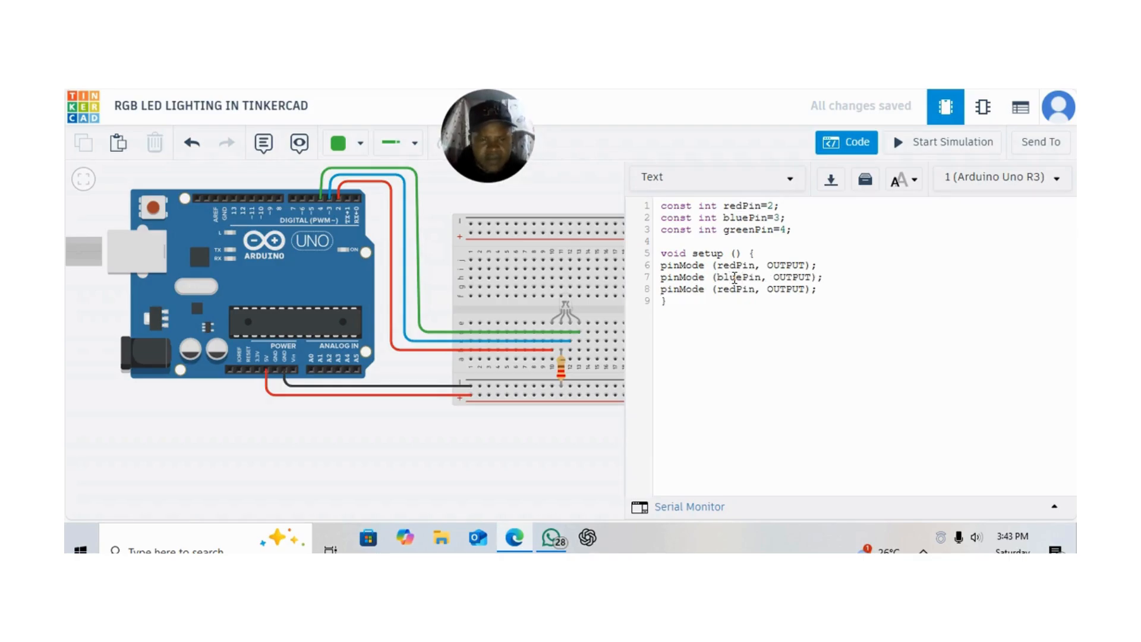
Change the pin name in the pinMode statement on line 8 to greenPin
click(737, 290)
key(BackSpace)
key(BackSpace)
key(BackSpace)
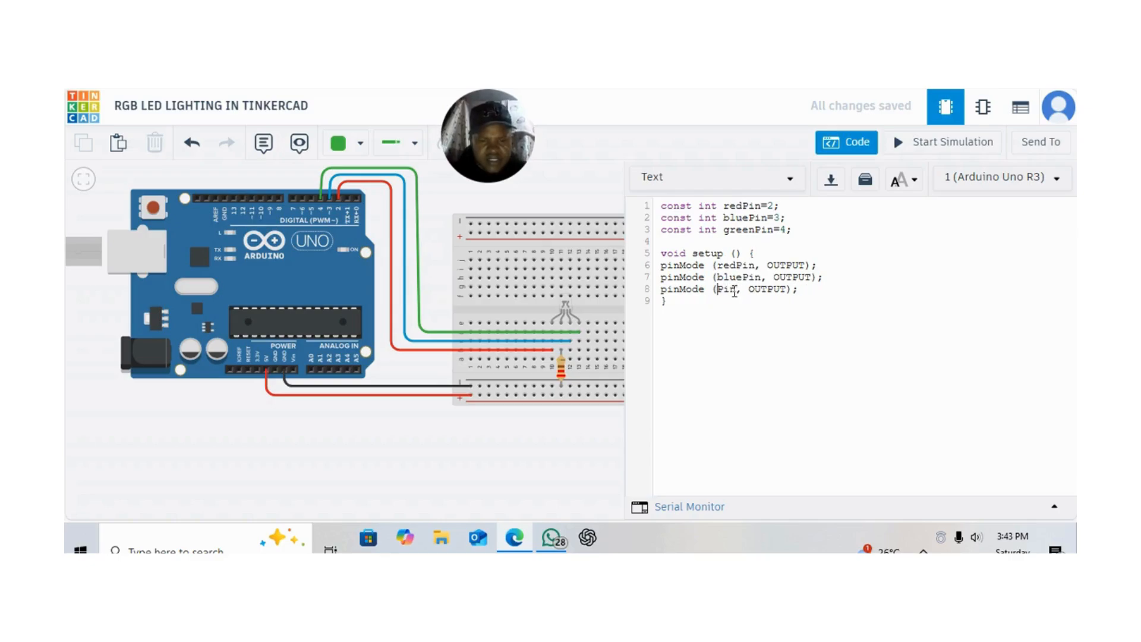
text(green)
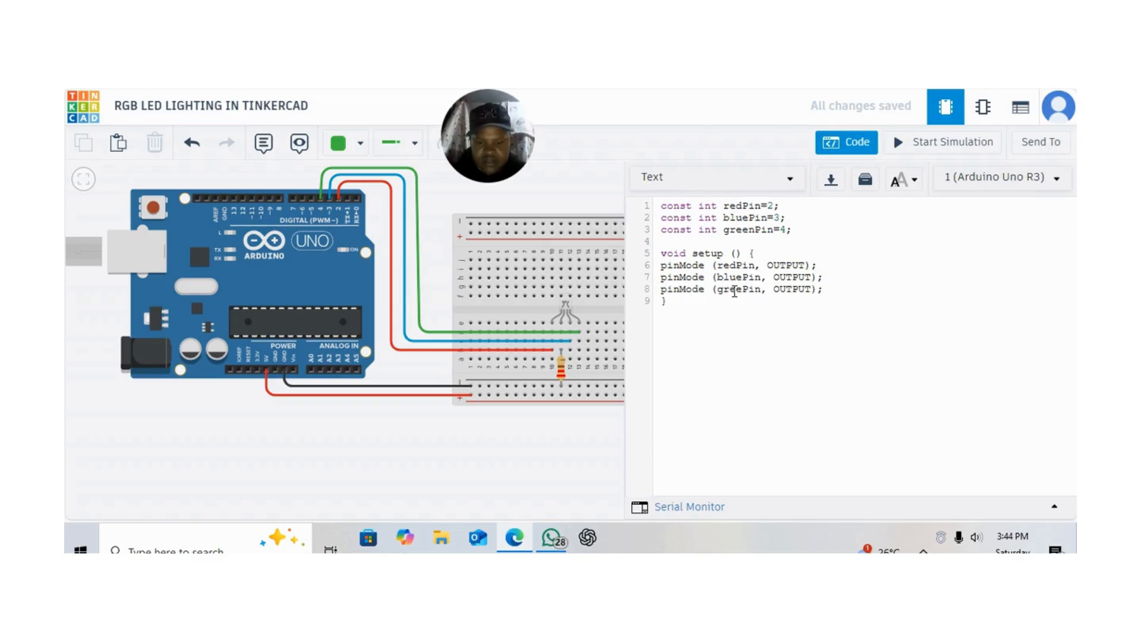
Add a "void loop() { }" function on line 11 below setup, with an empty line 12 between its braces
click(663, 318)
key(Return)
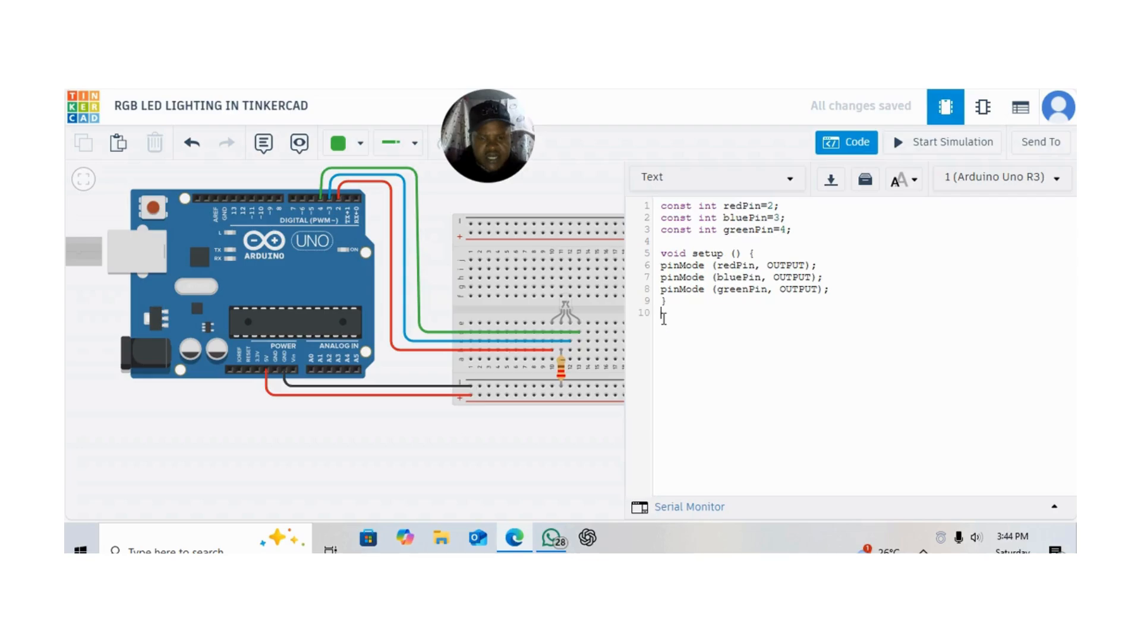
key(Return)
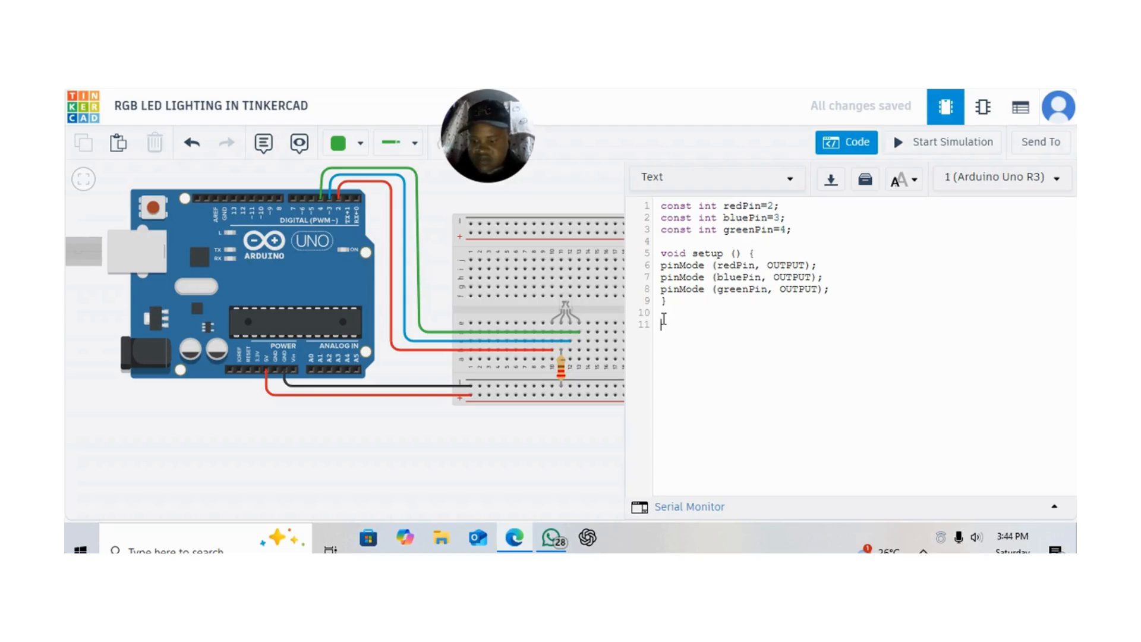
text(void)
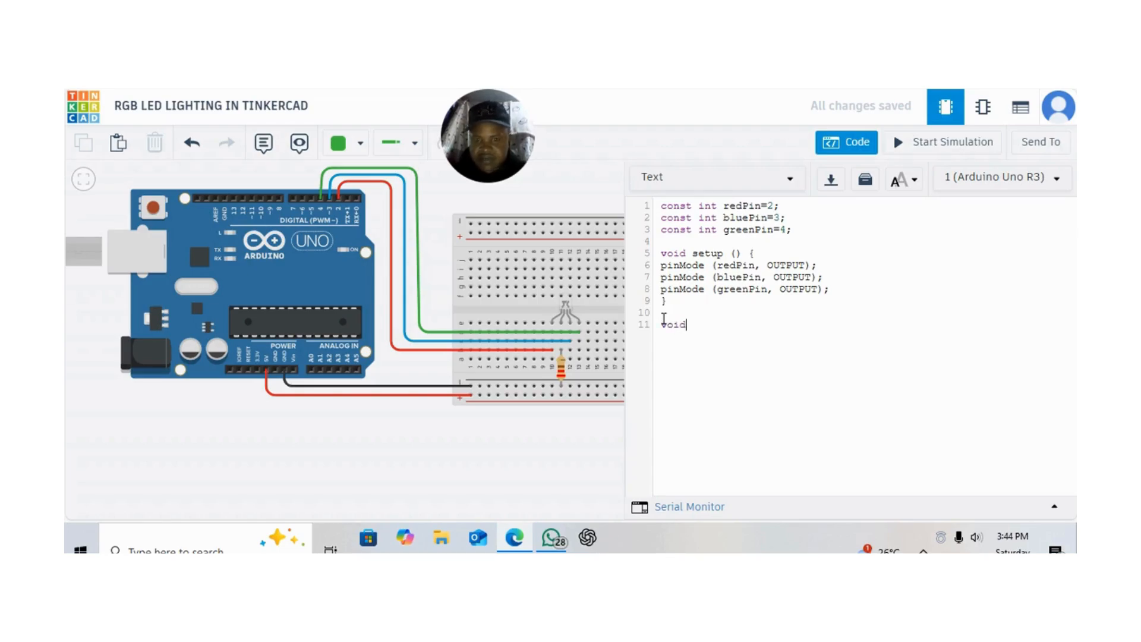
text( loop)
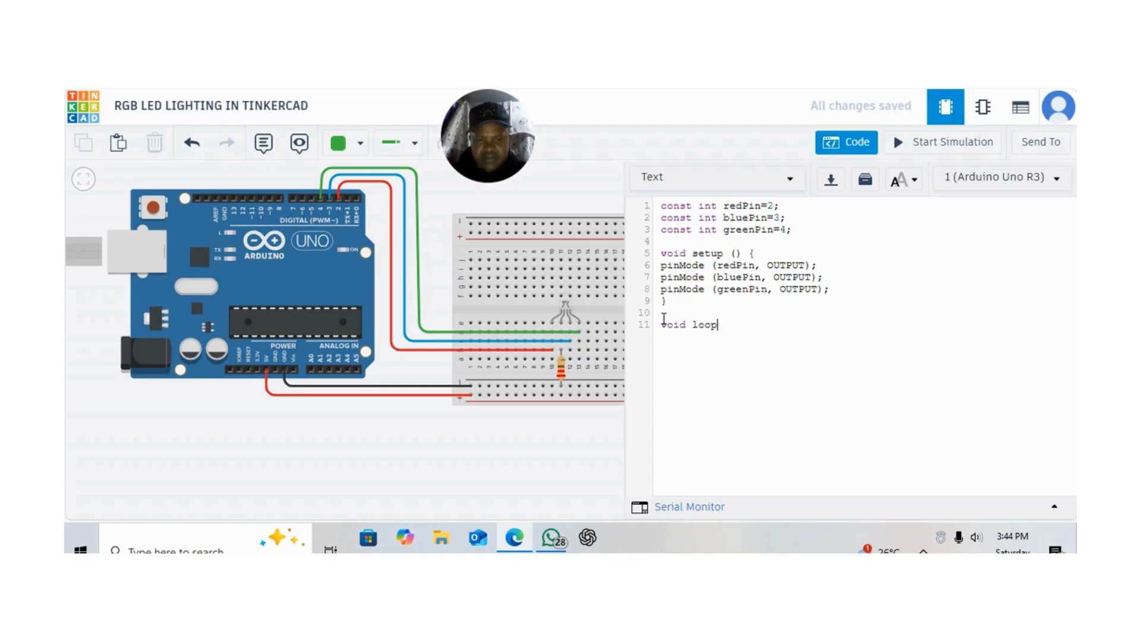
text(()
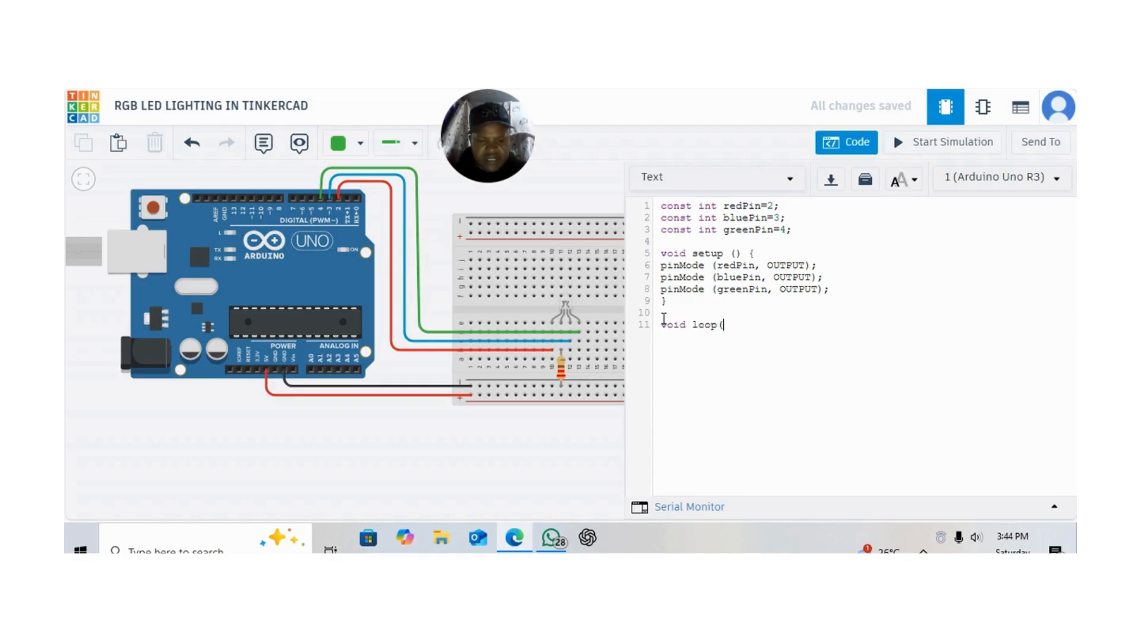
text() {})
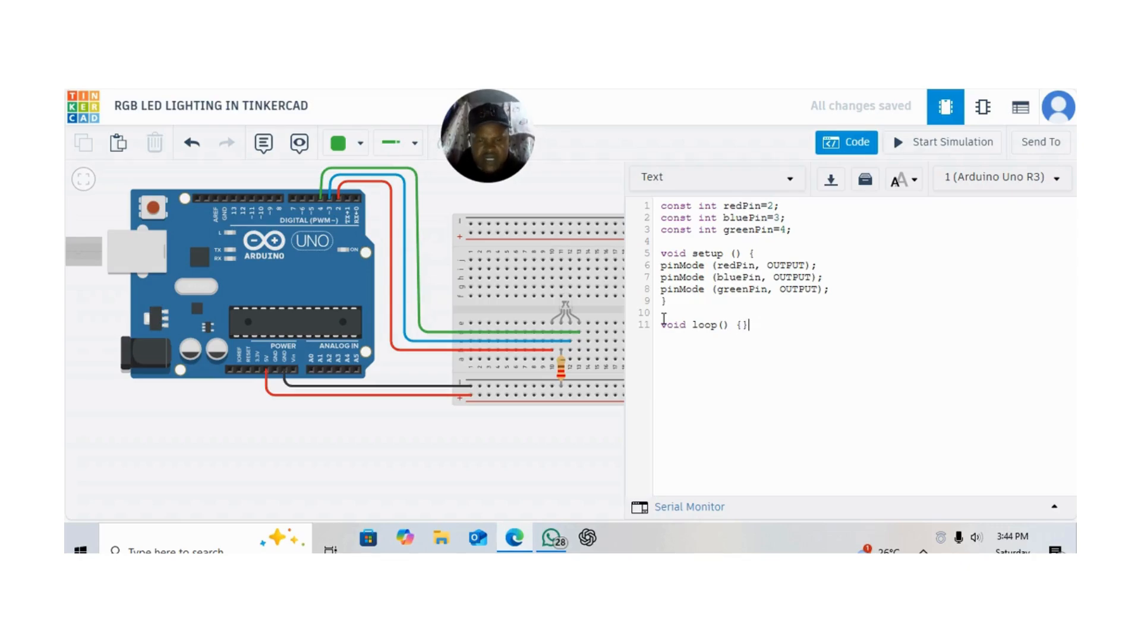
key(Left)
key(Return)
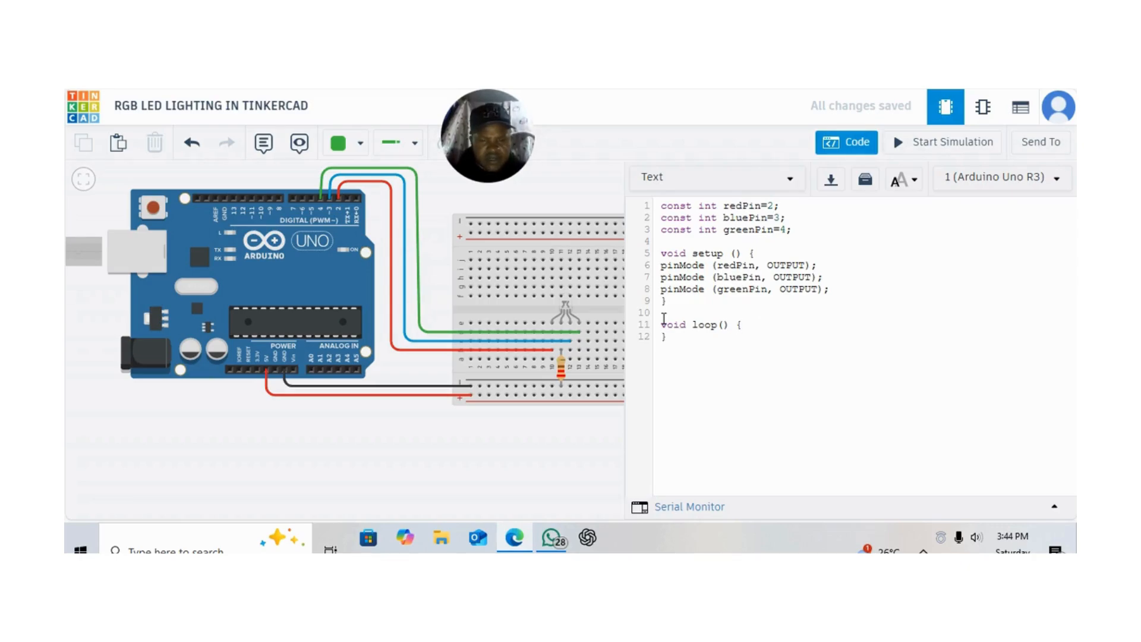
key(Return)
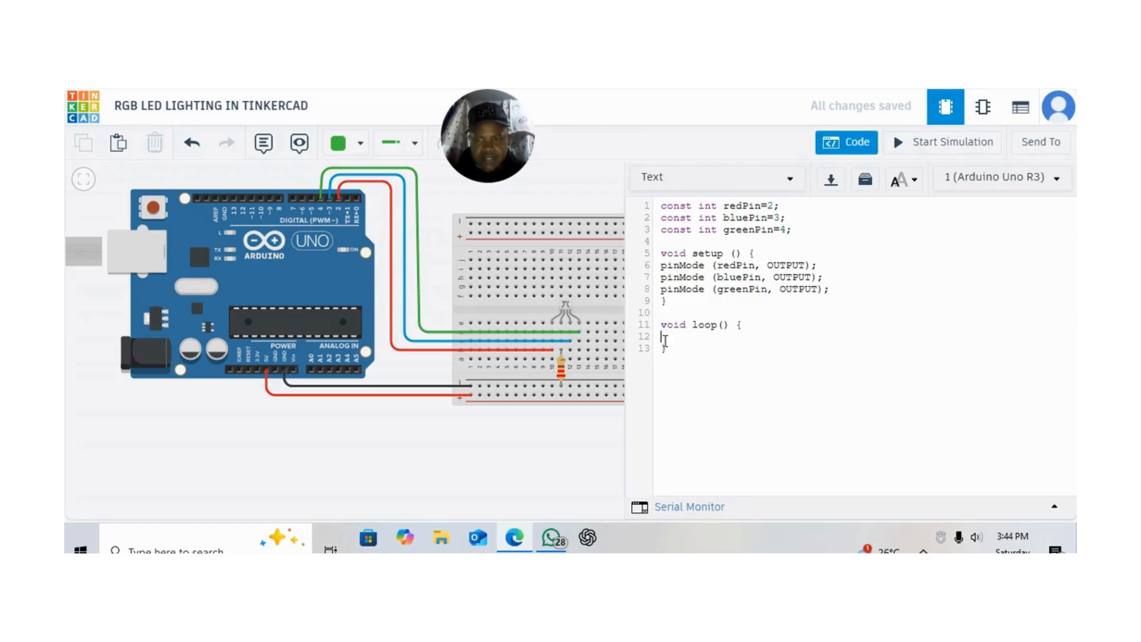
Write "digitalWrite (2, HIGH);" on line 12 inside the loop function and add a new line after it
text(dig)
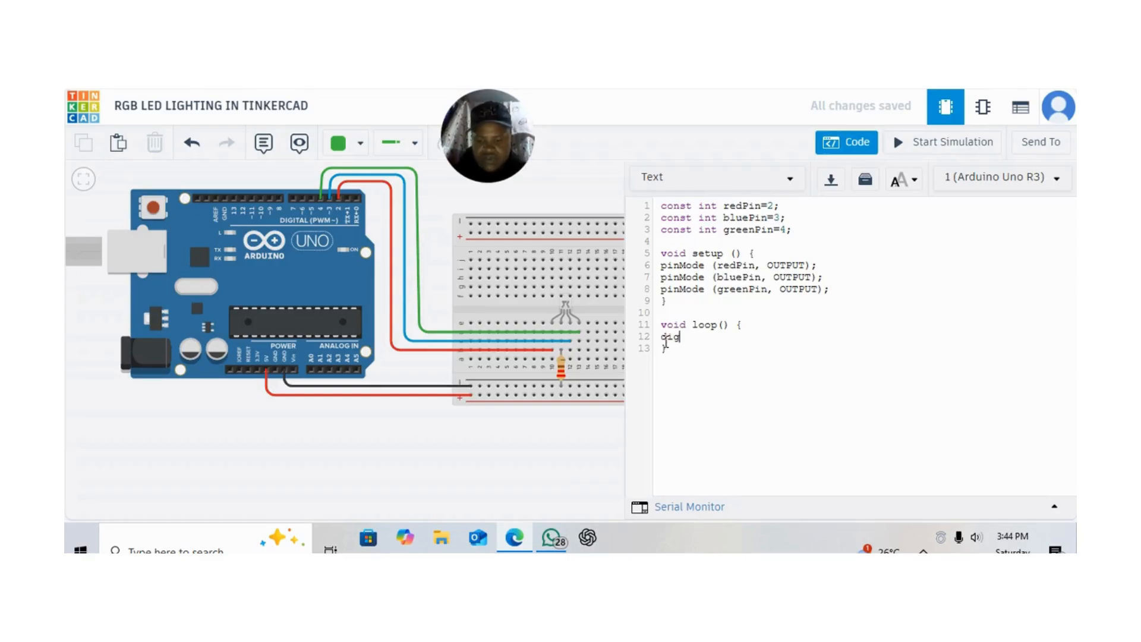
text(italW)
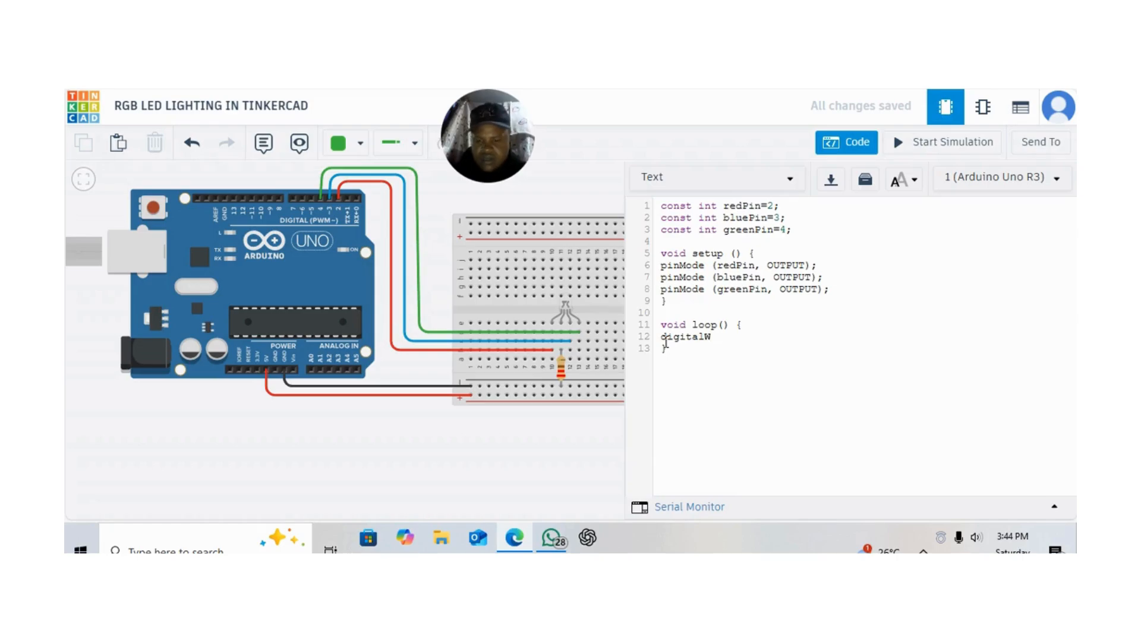
text(rite)
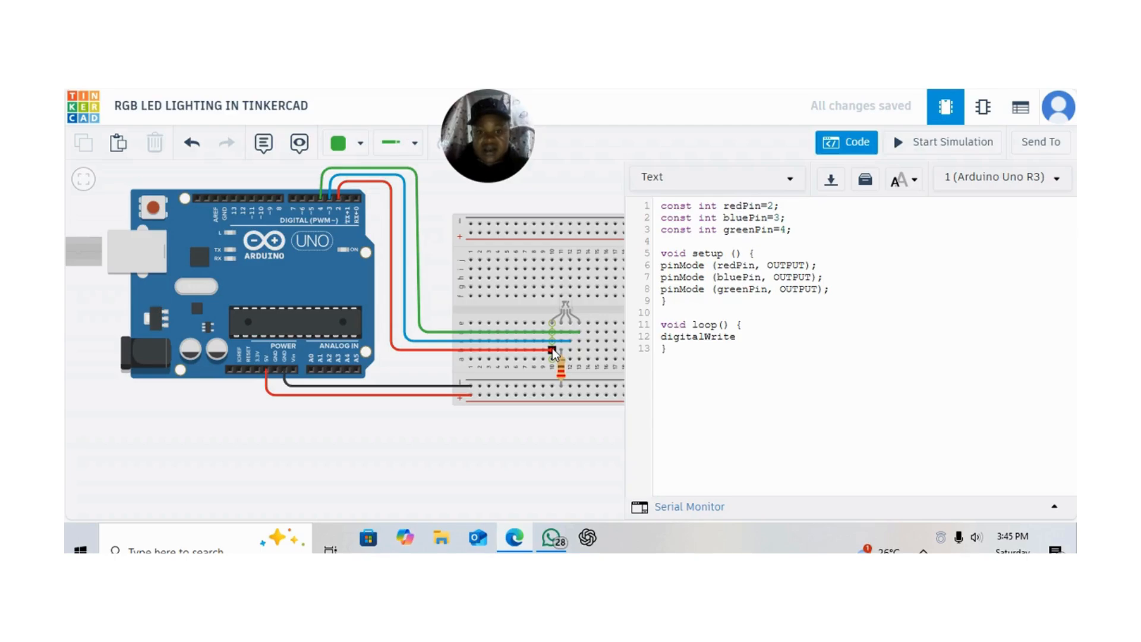
click(583, 351)
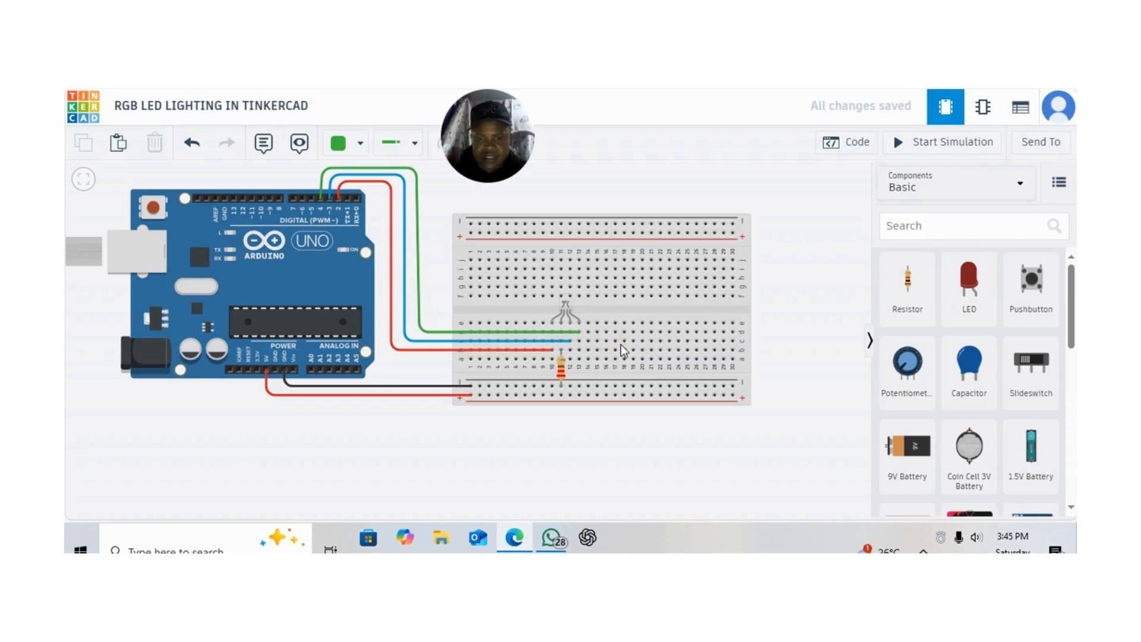
click(858, 143)
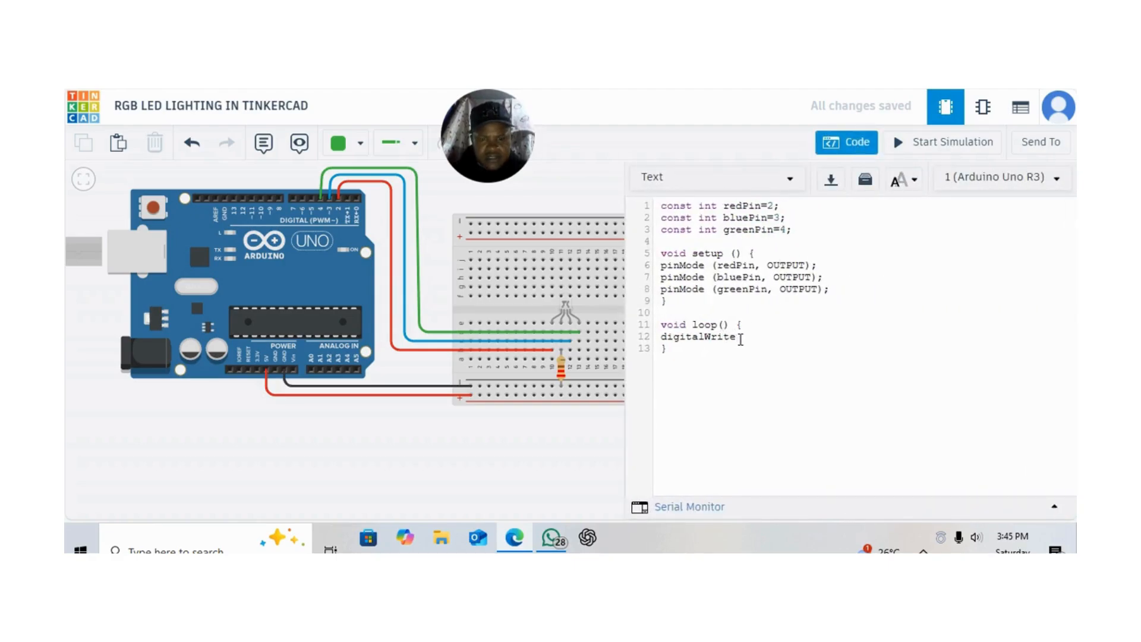
text(()
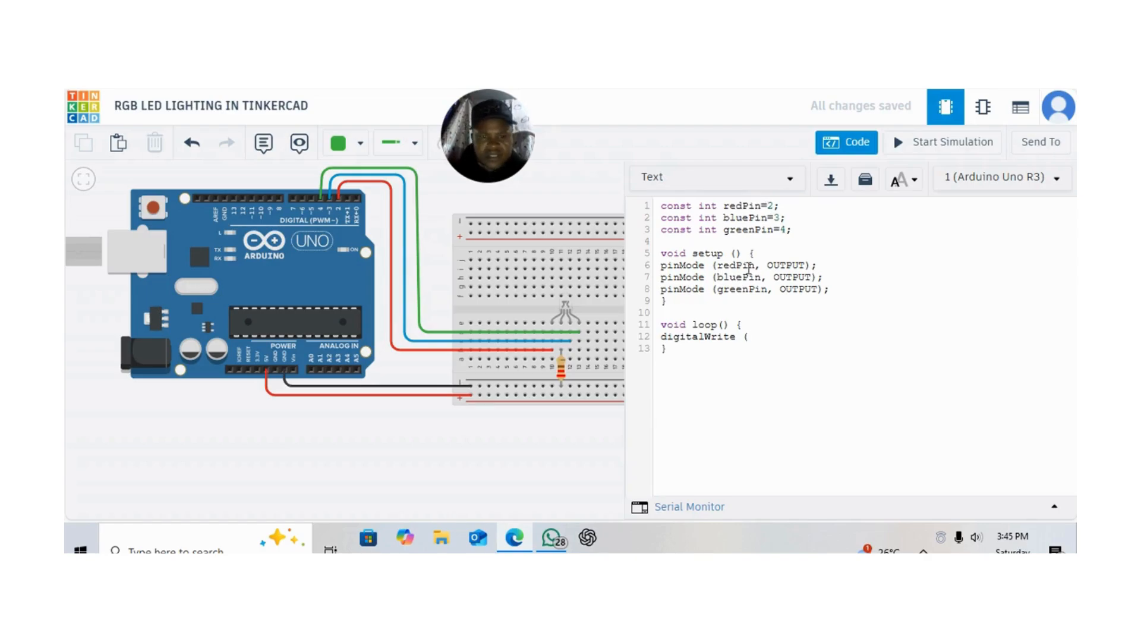
text(2)
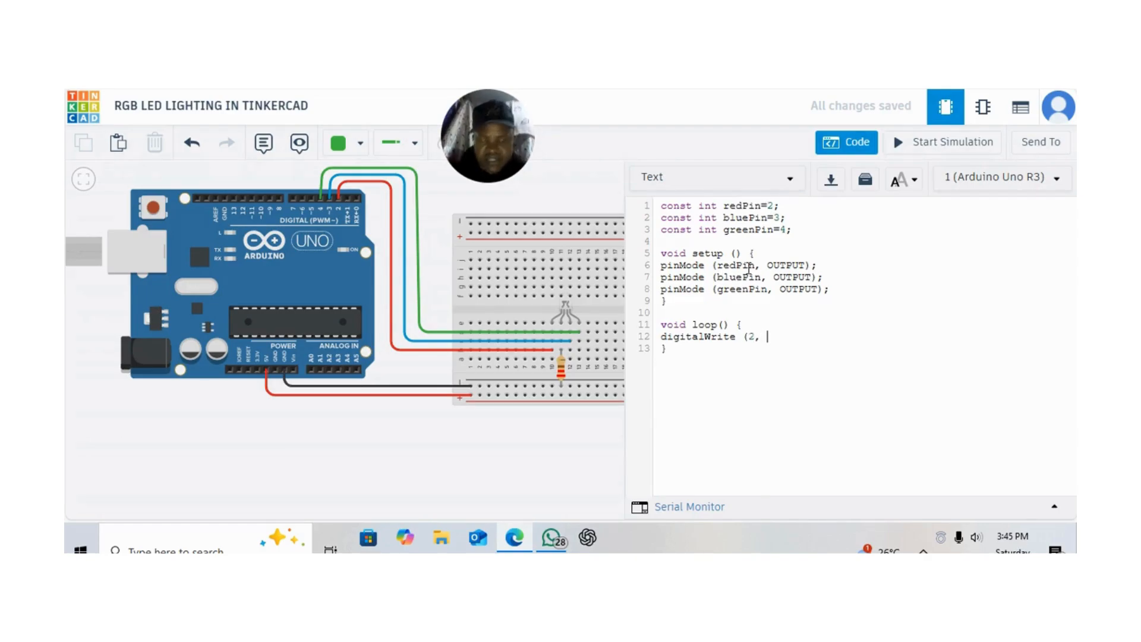
text(, HIGH)
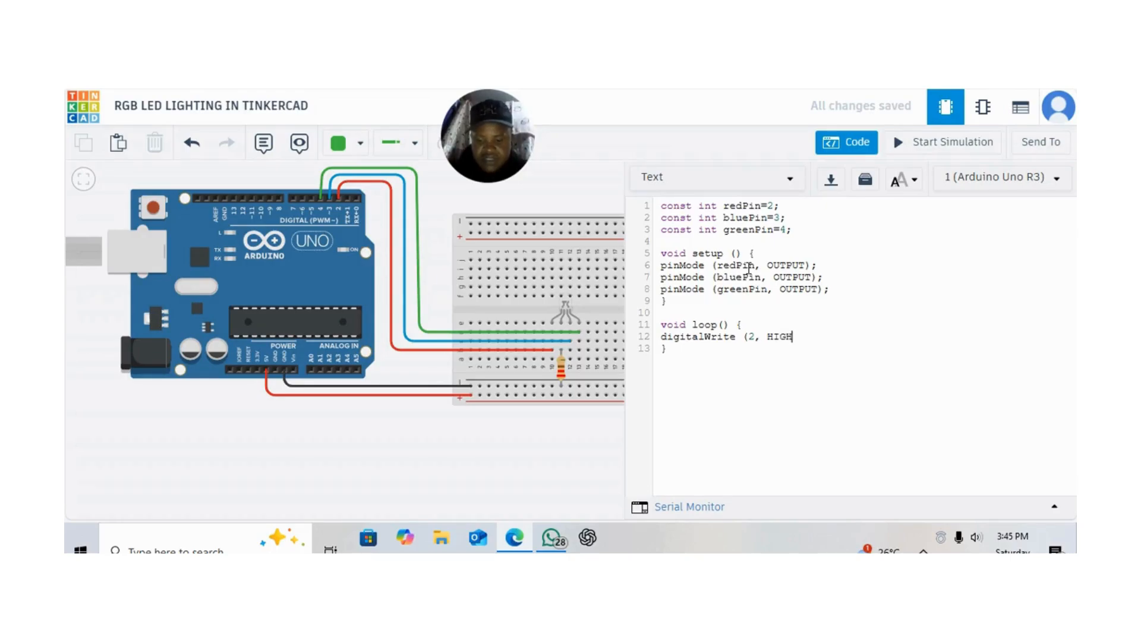
text())
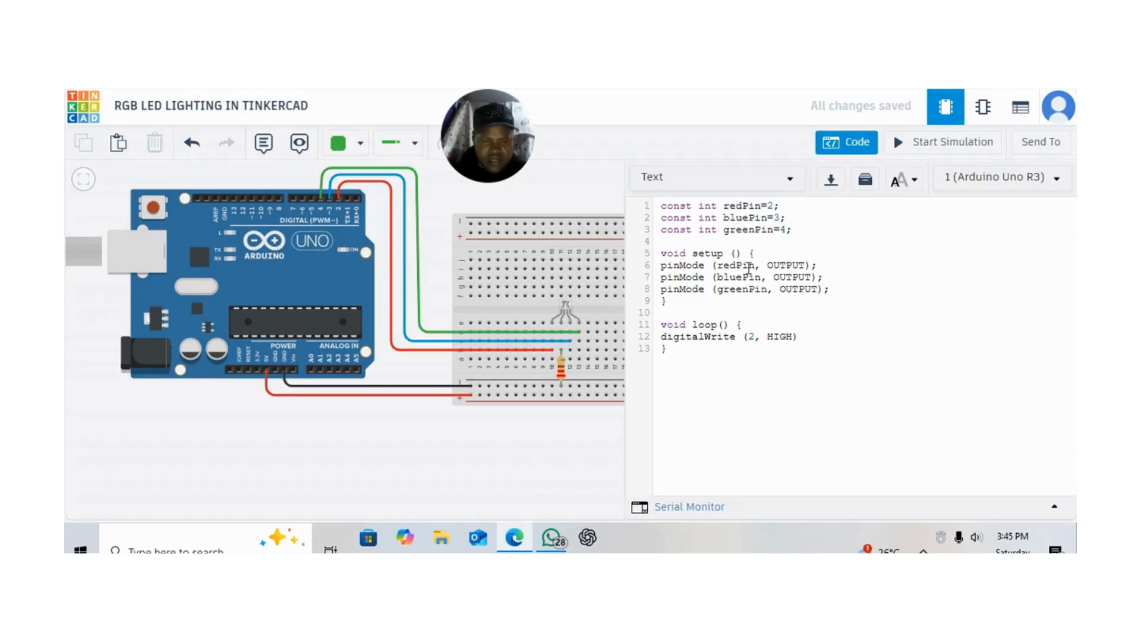
text(;)
key(Return)
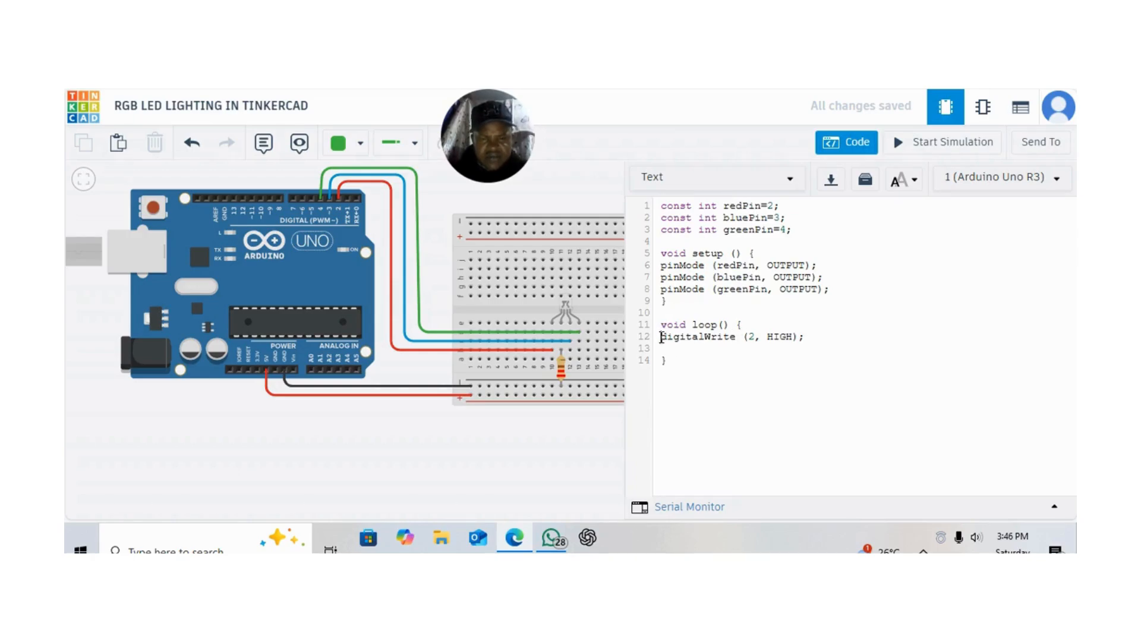
Copy the digitalWrite statement from line 12 onto a new line 13 inside loop
drag(661, 336, 817, 340)
key(ctrl+c)
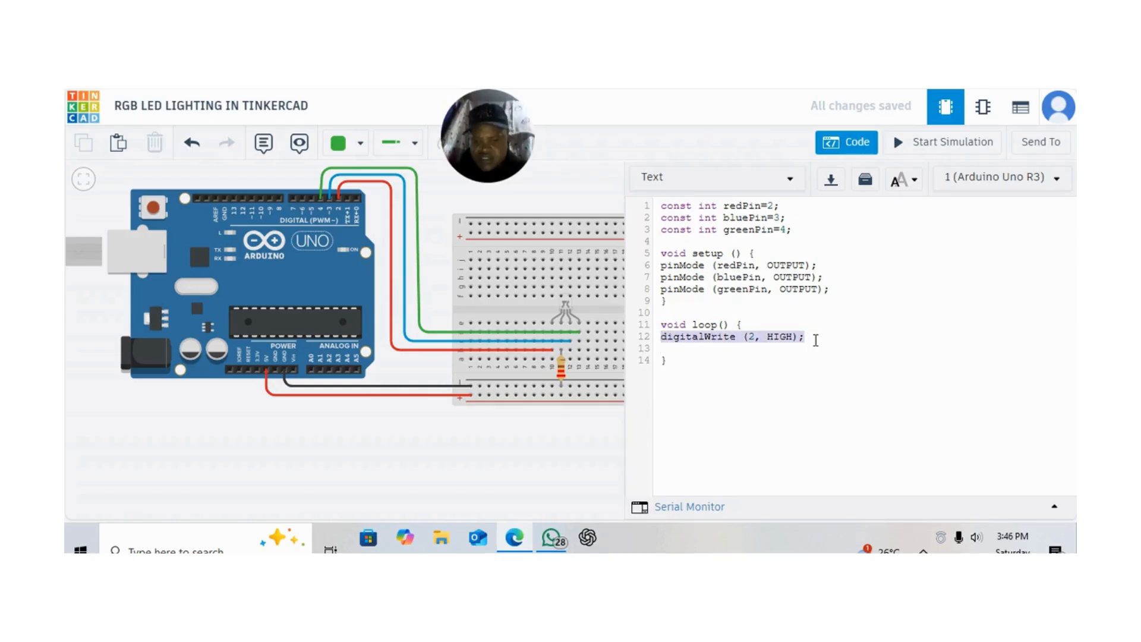
double_click(817, 340)
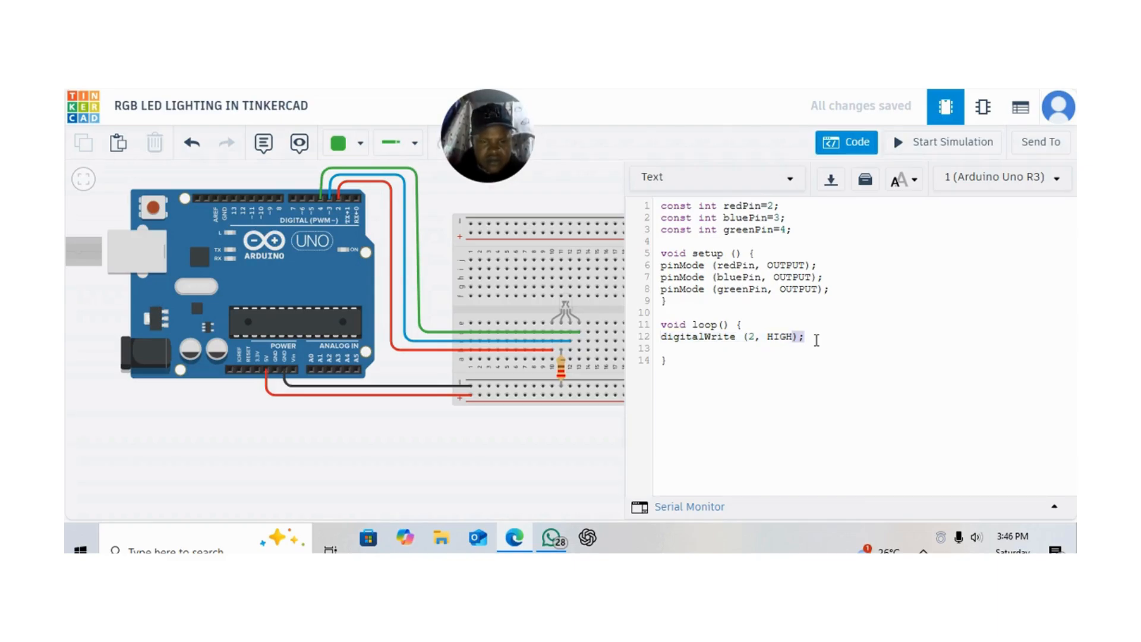
click(817, 340)
key(Return)
key(ctrl+v)
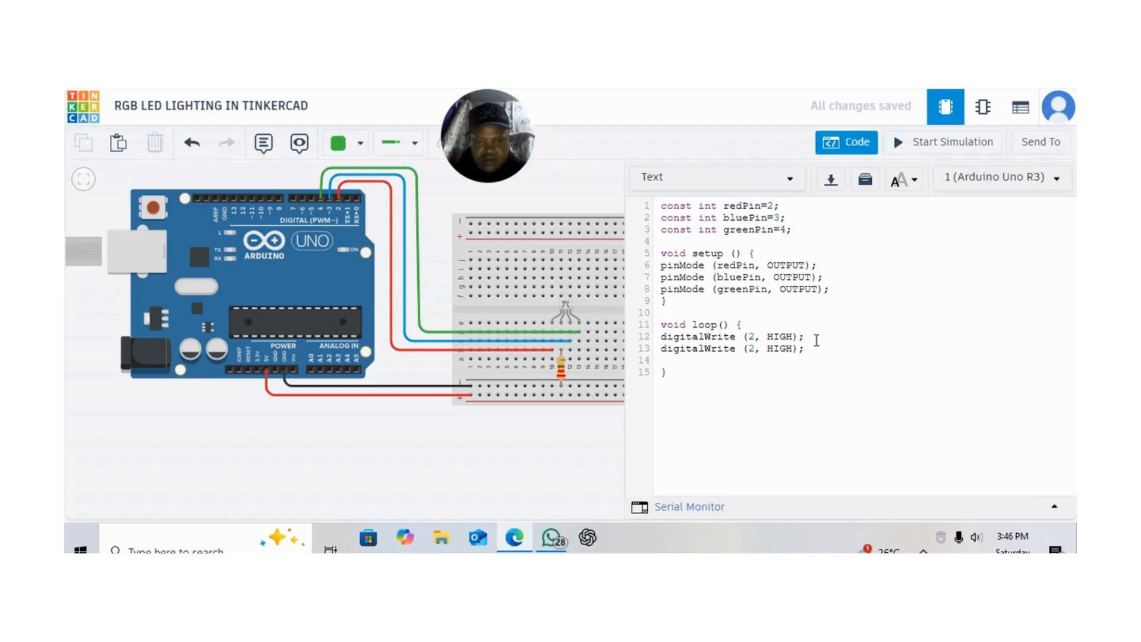
Add another copy of the digitalWrite statement on a new line 14 inside loop
key(Return)
key(BackSpace)
key(BackSpace)
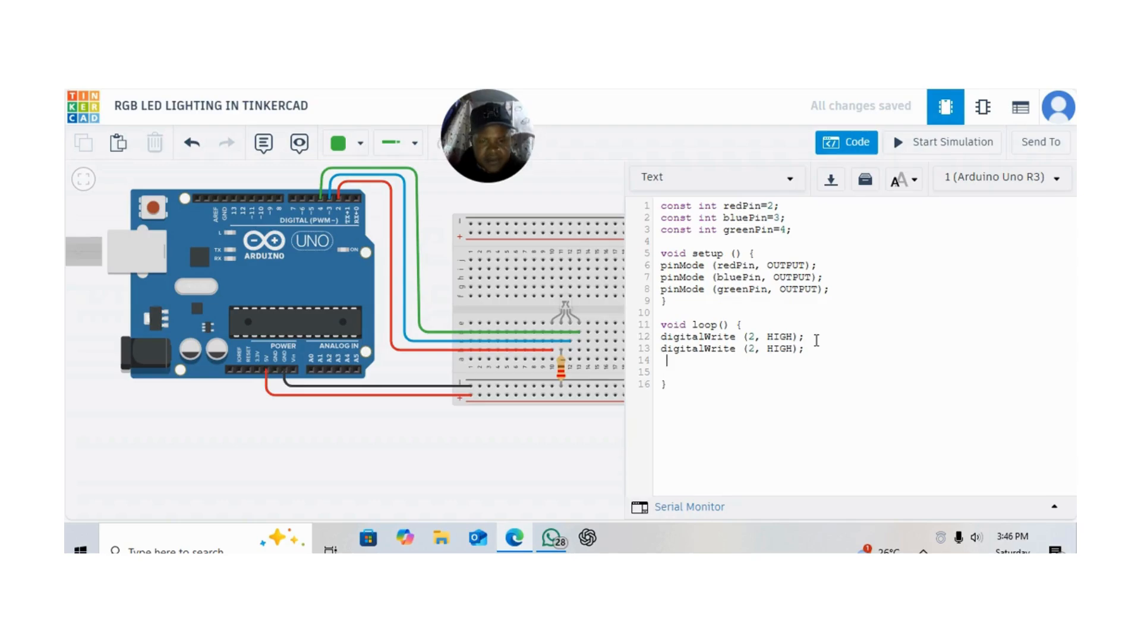
key(ctrl+v)
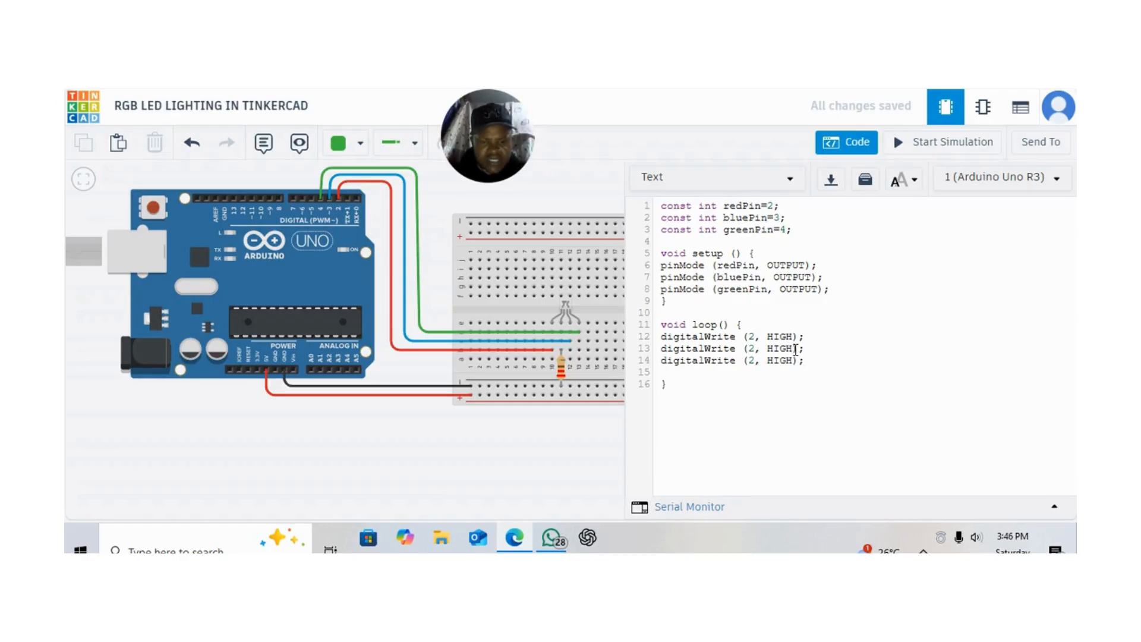
Change the pin number in the copied digitalWrite statements to 3 on line 13 and 4 on line 14
double_click(755, 350)
text(3)
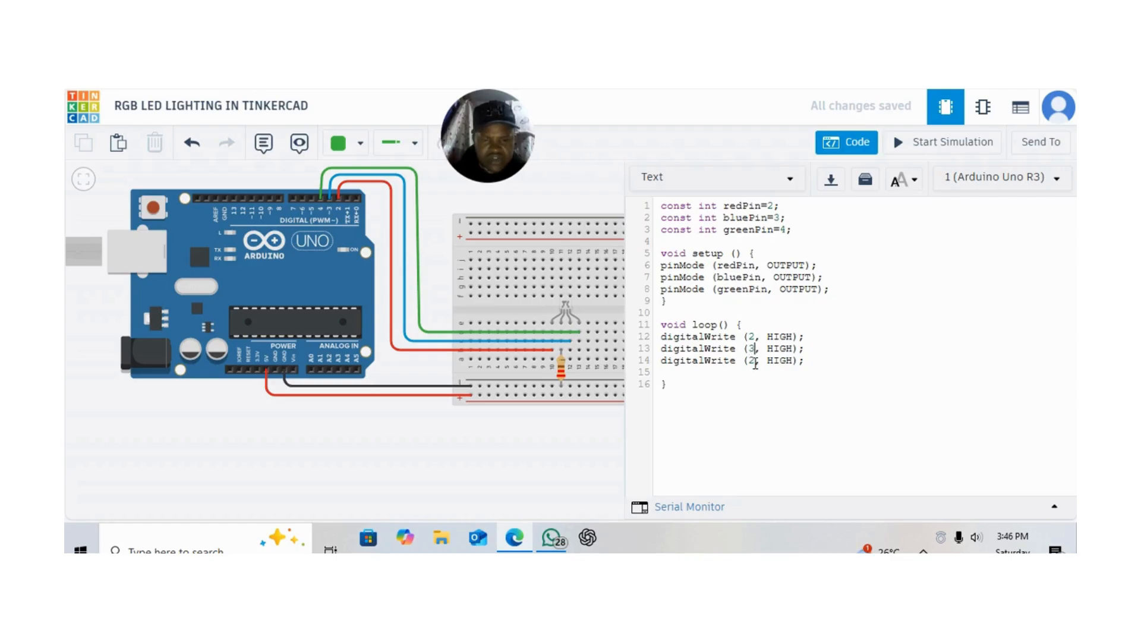
double_click(755, 362)
key(BackSpace)
key(BackSpace)
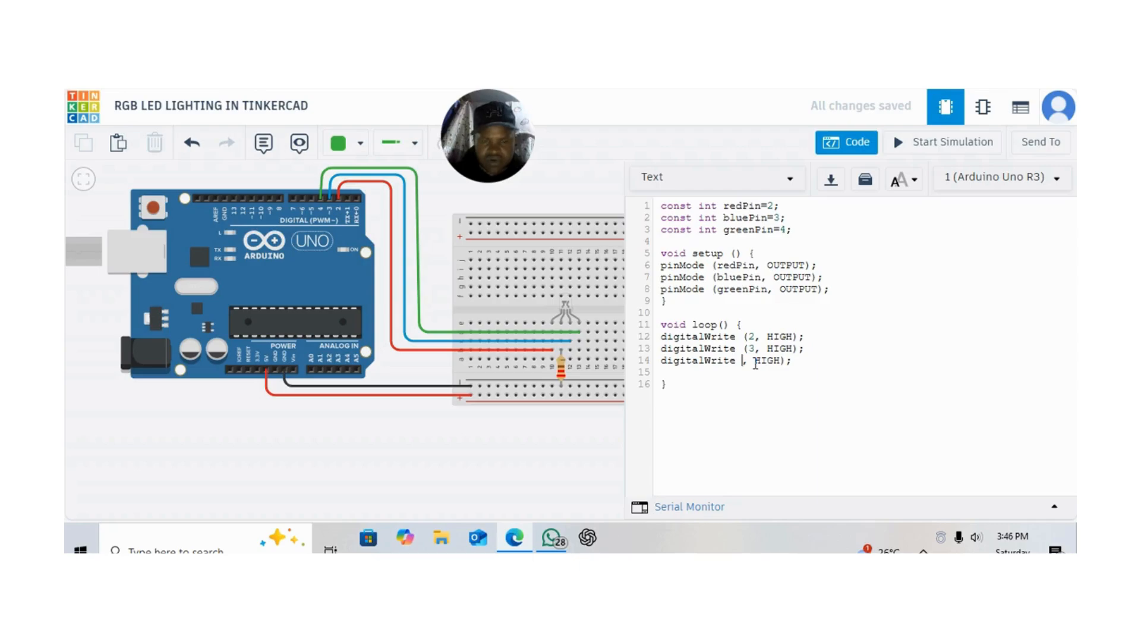
text((2)
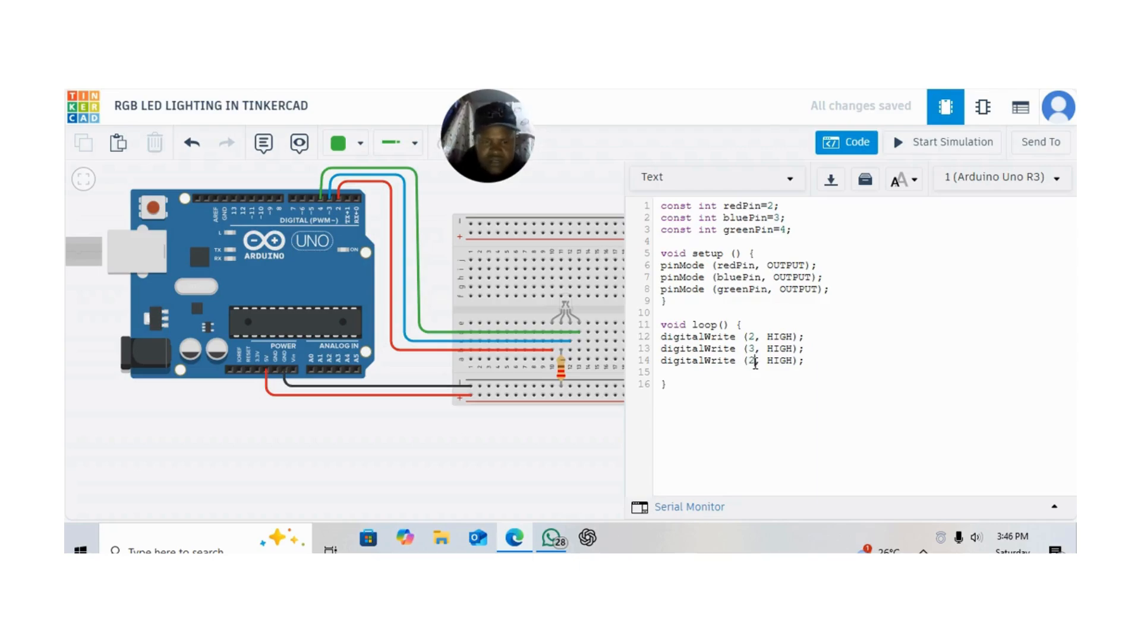
double_click(752, 361)
key(BackSpace)
text(3)
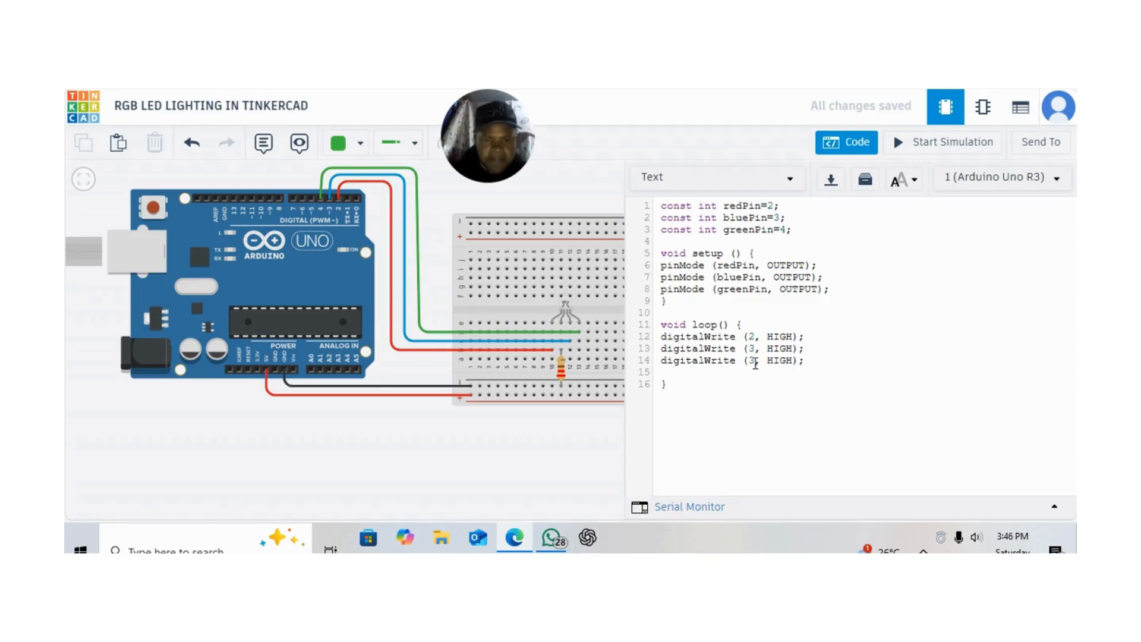
double_click(754, 362)
key(BackSpace)
text(4)
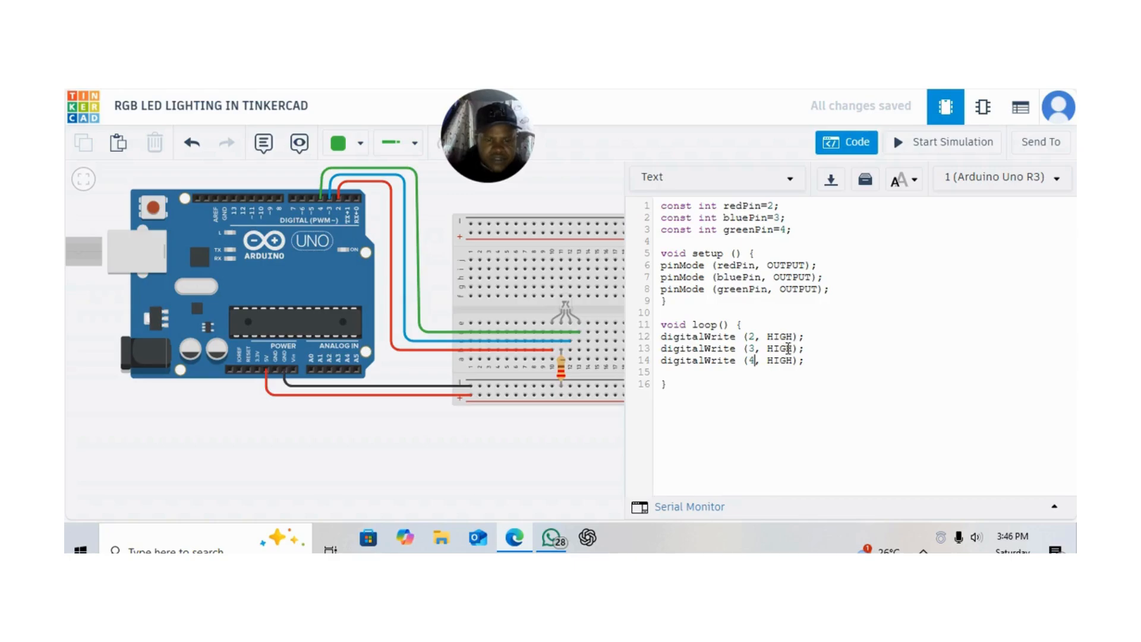
Set the state of pin 3 to LOW in the digitalWrite statement on line 13
click(794, 349)
key(BackSpace)
key(BackSpace)
key(BackSpace)
key(BackSpace)
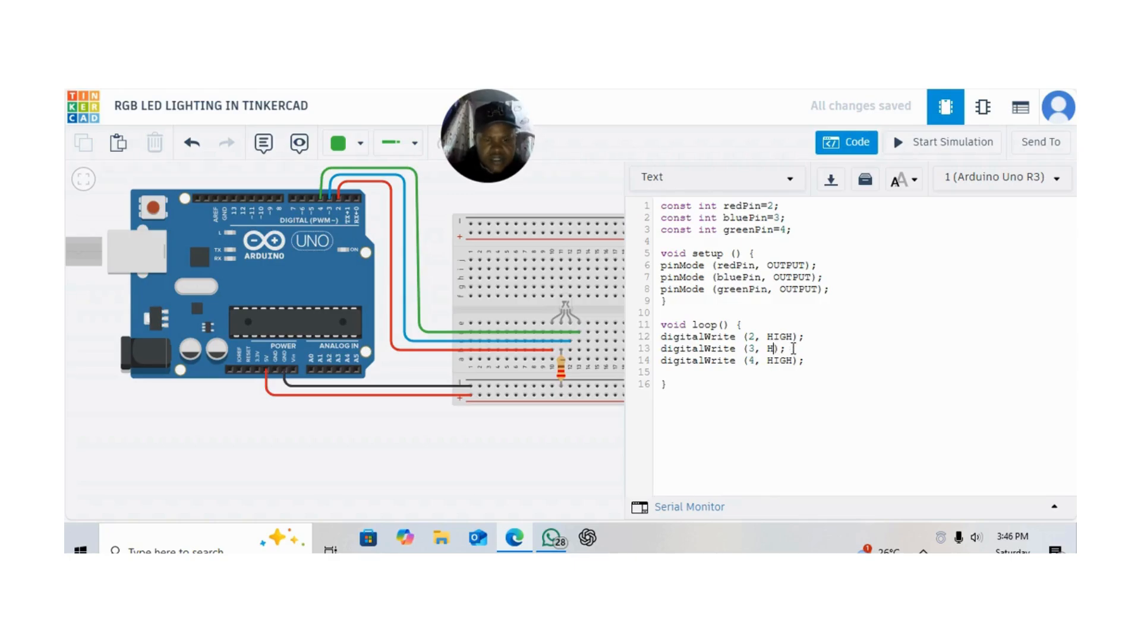
text(LOW)
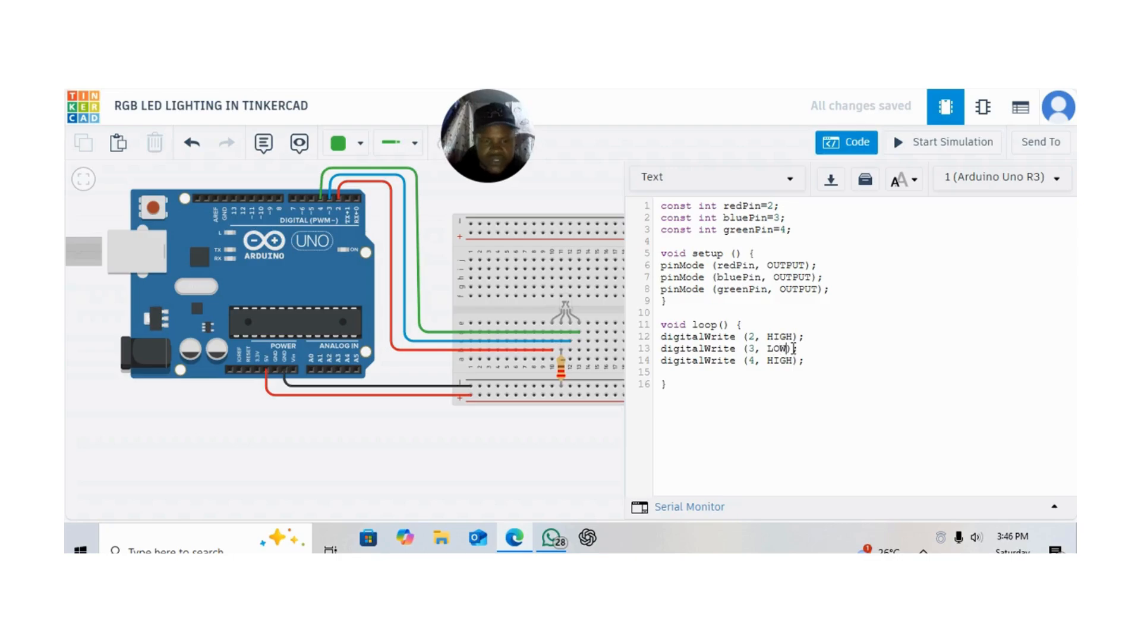
Set the state of pin 4 to LOW in the digitalWrite statement on line 14
click(793, 361)
key(BackSpace)
key(BackSpace)
key(BackSpace)
key(BackSpace)
text(LOW)
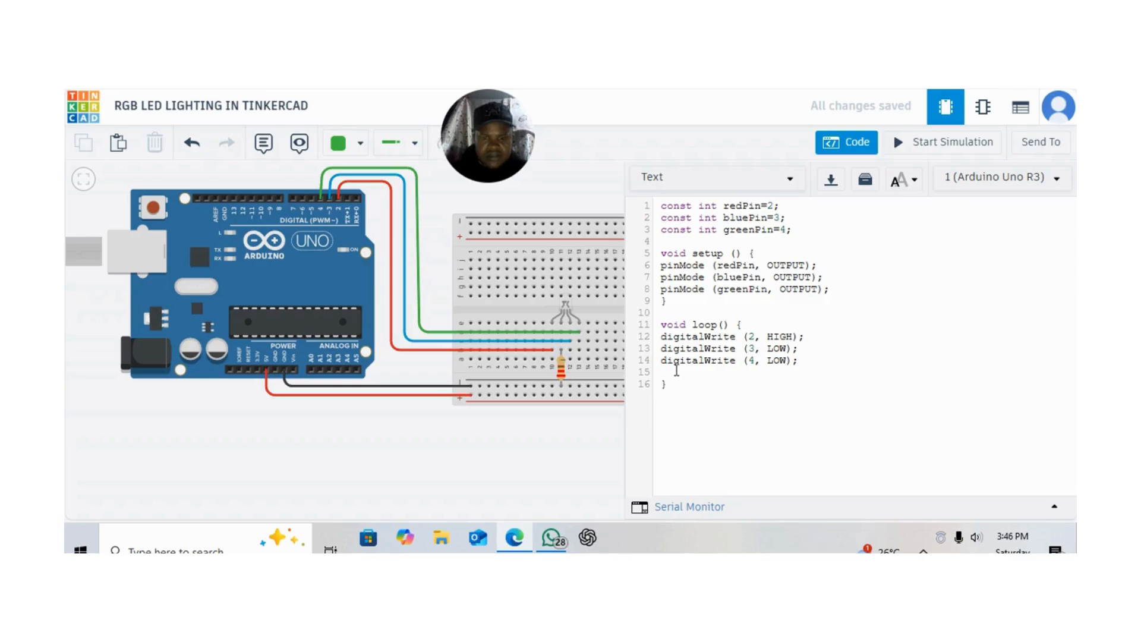
Add the statement delay (1000); on line 15 below the digitalWrite statements in loop
key(BackSpace)
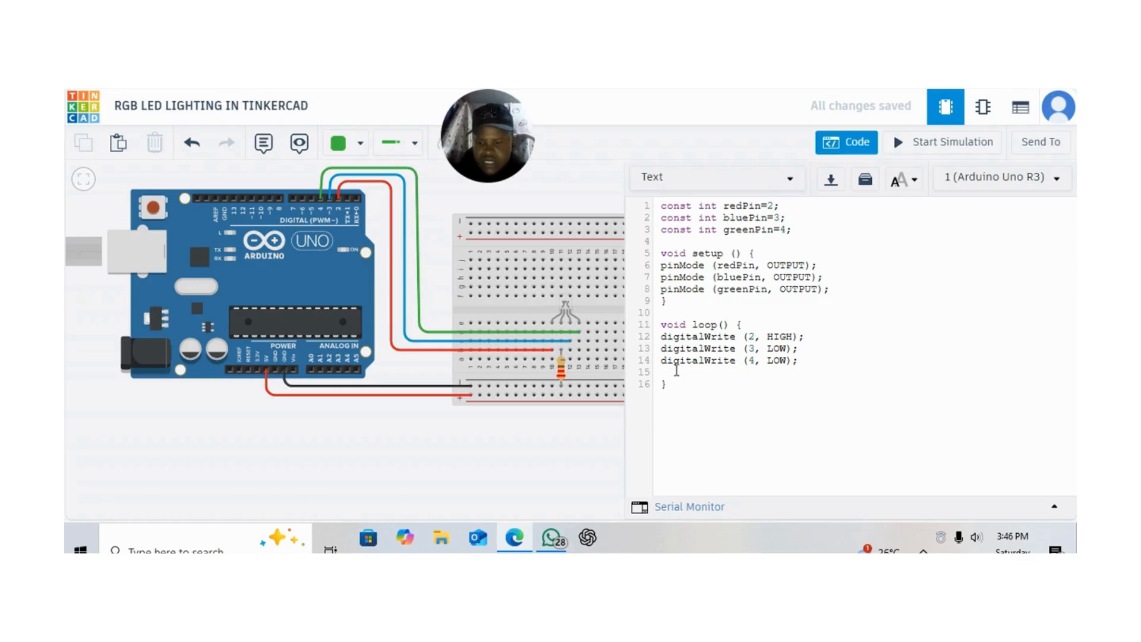
text(delay)
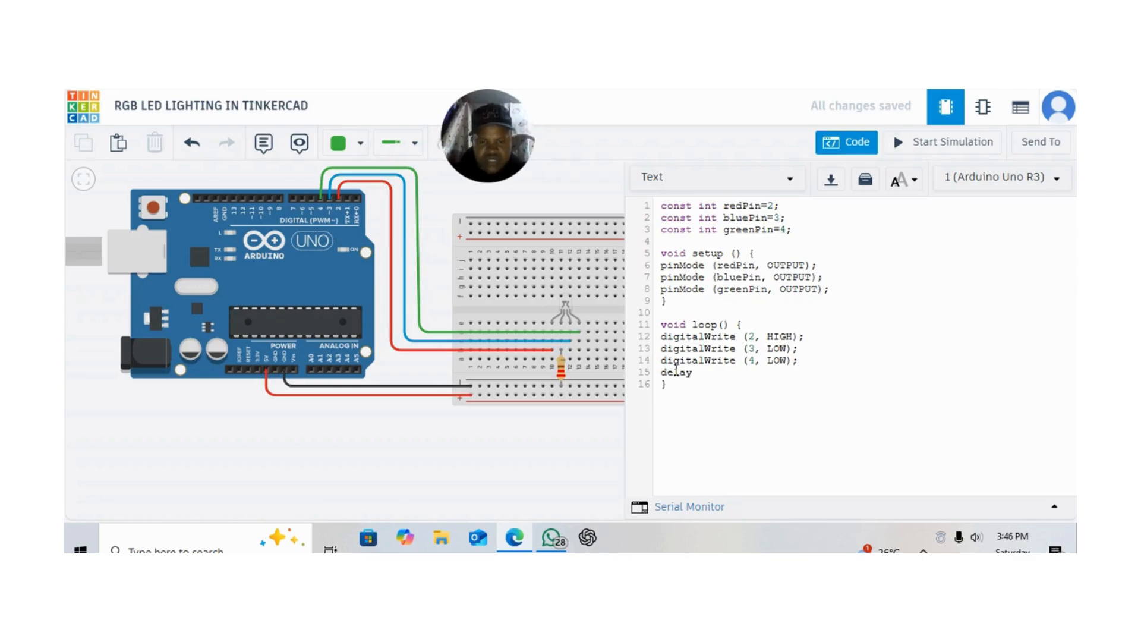
text( (1000)
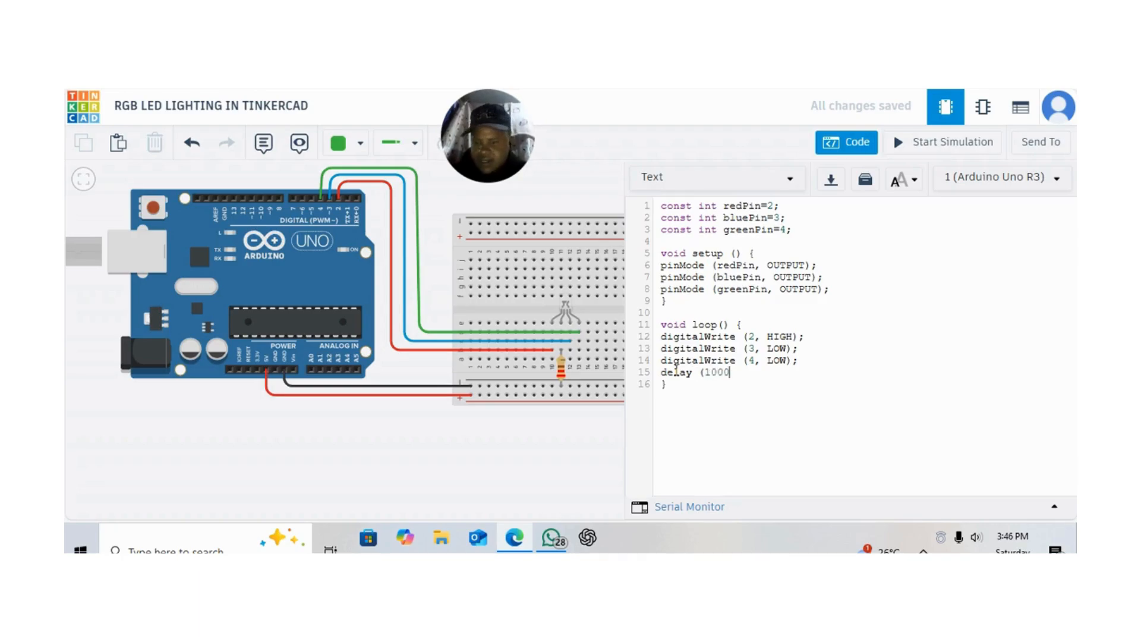
text();)
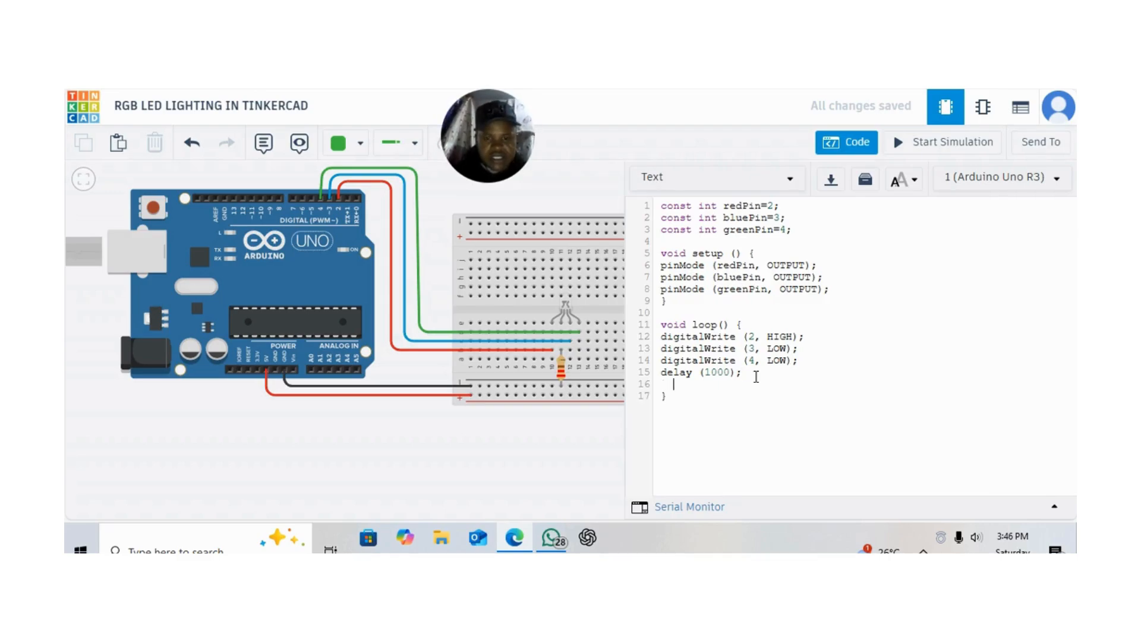
Copy the three digitalWrite statements and the delay into a second block starting at line 17, separated by a blank line
key(Return)
key(BackSpace)
key(BackSpace)
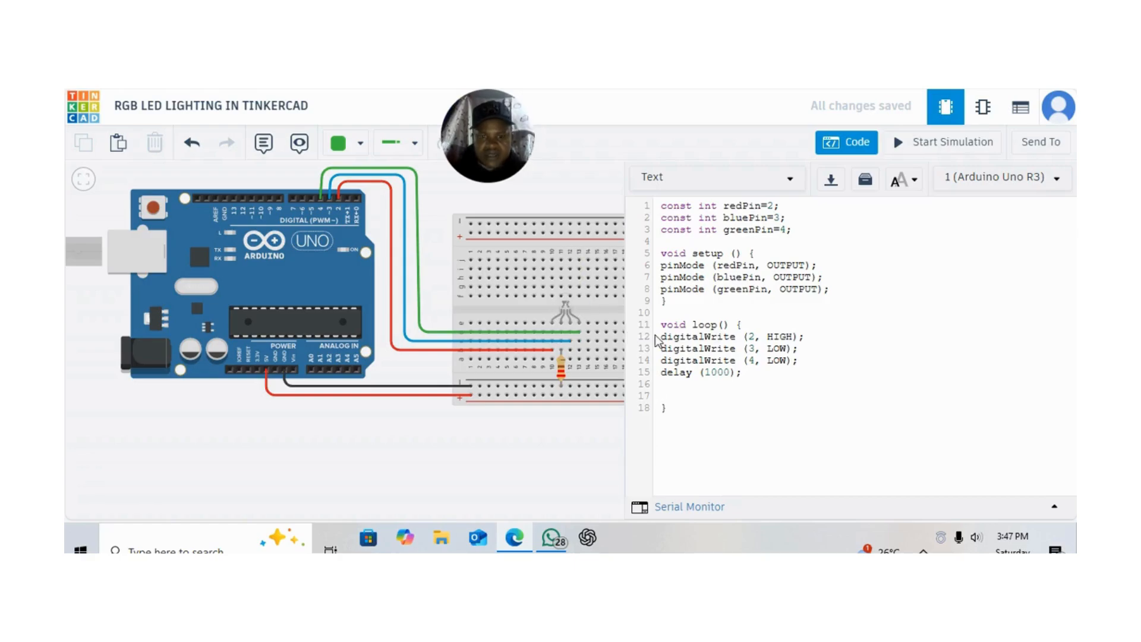
drag(661, 338, 753, 385)
key(ctrl+c)
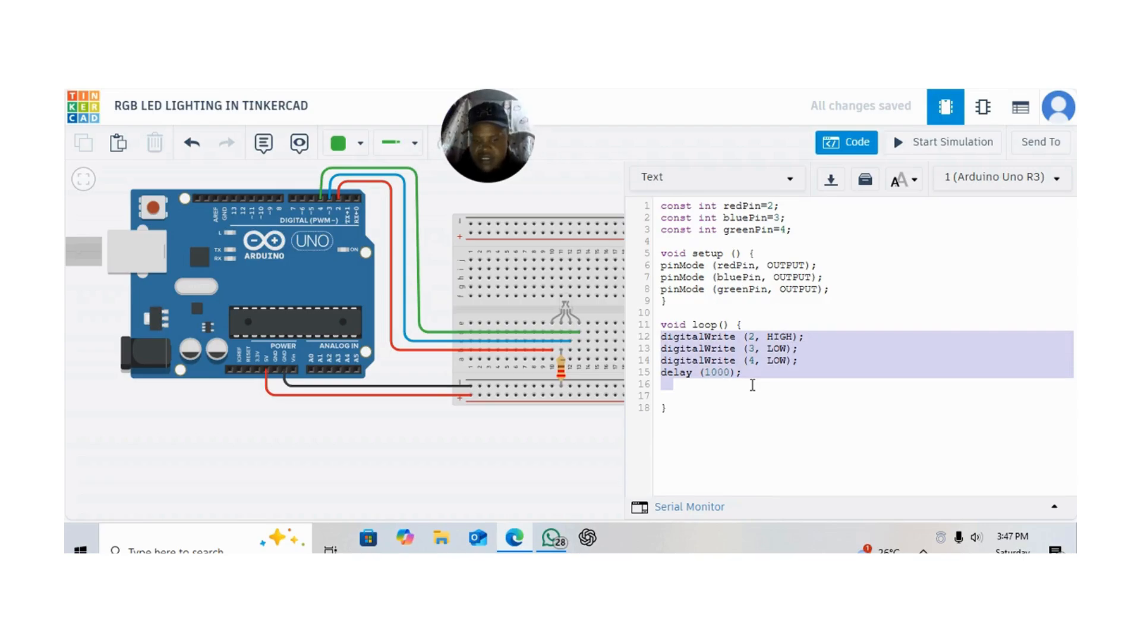
click(693, 395)
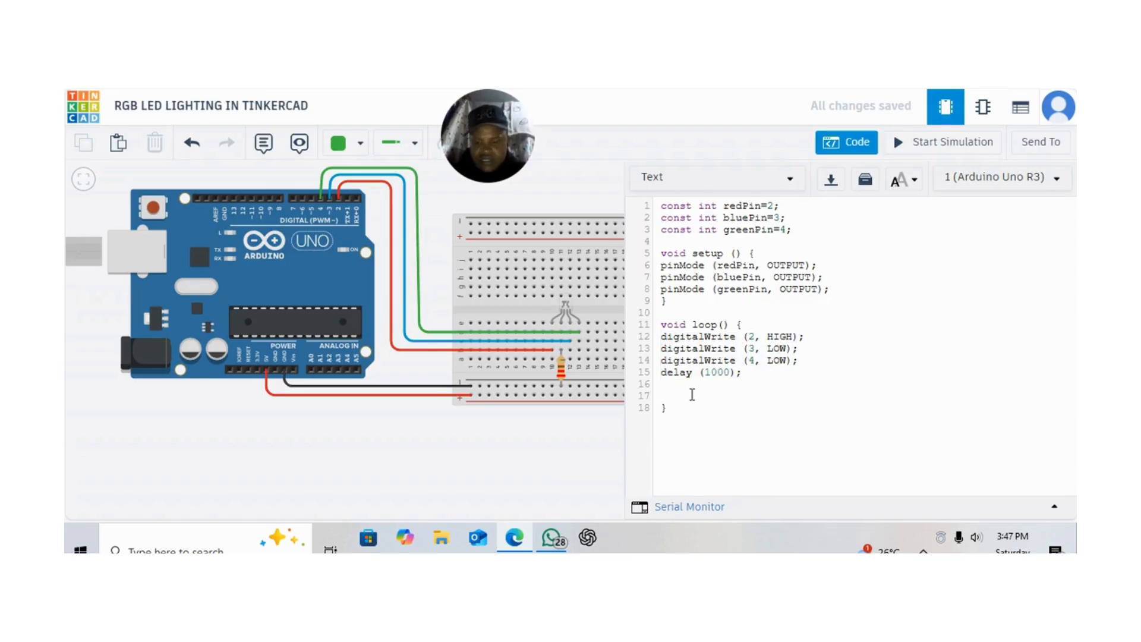
key(ctrl+v)
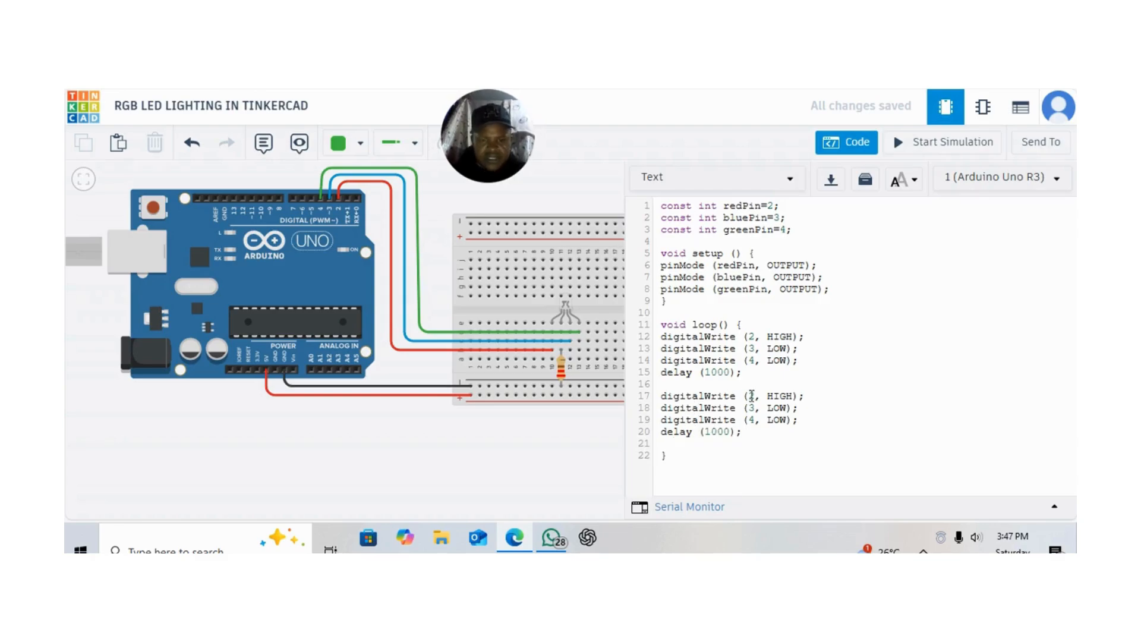
In the second block, set pin 2 to LOW on line 17 and pin 3 to HIGH on line 18
click(793, 397)
key(BackSpace)
key(BackSpace)
key(BackSpace)
key(BackSpace)
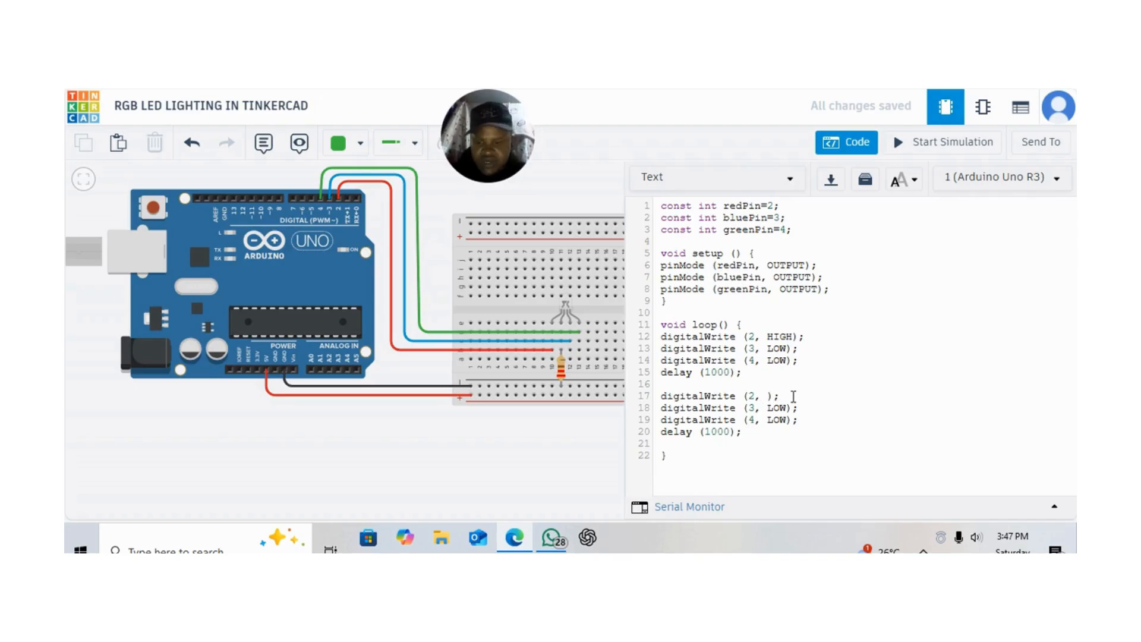
text(LOW)
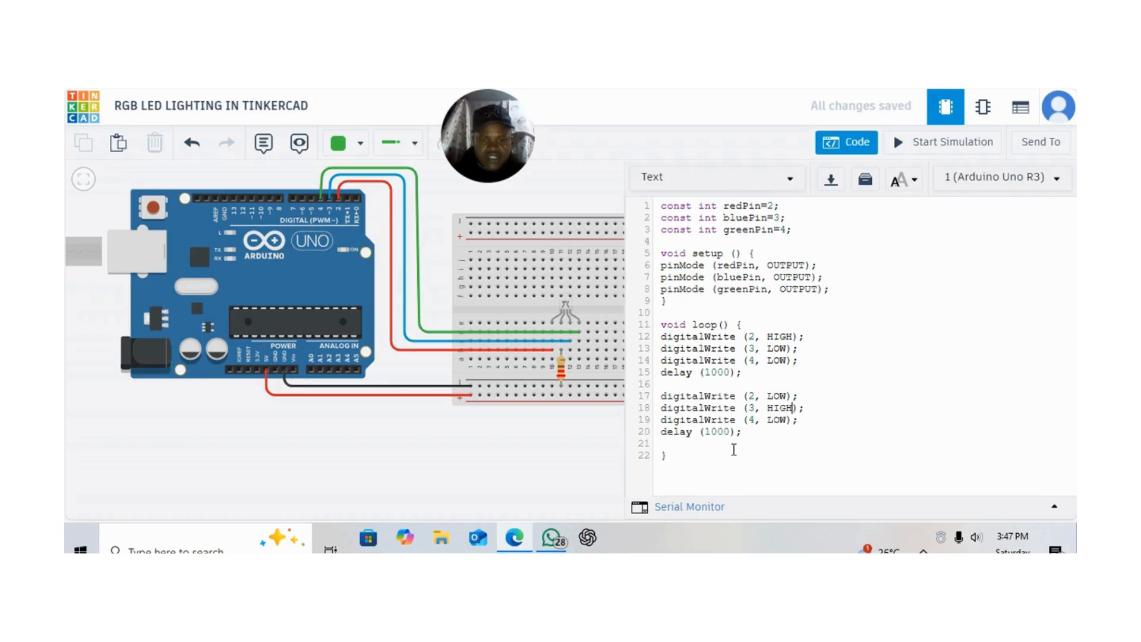
Paste the copied digitalWrite and delay statements as a third block starting at line 22, after a blank line
click(675, 446)
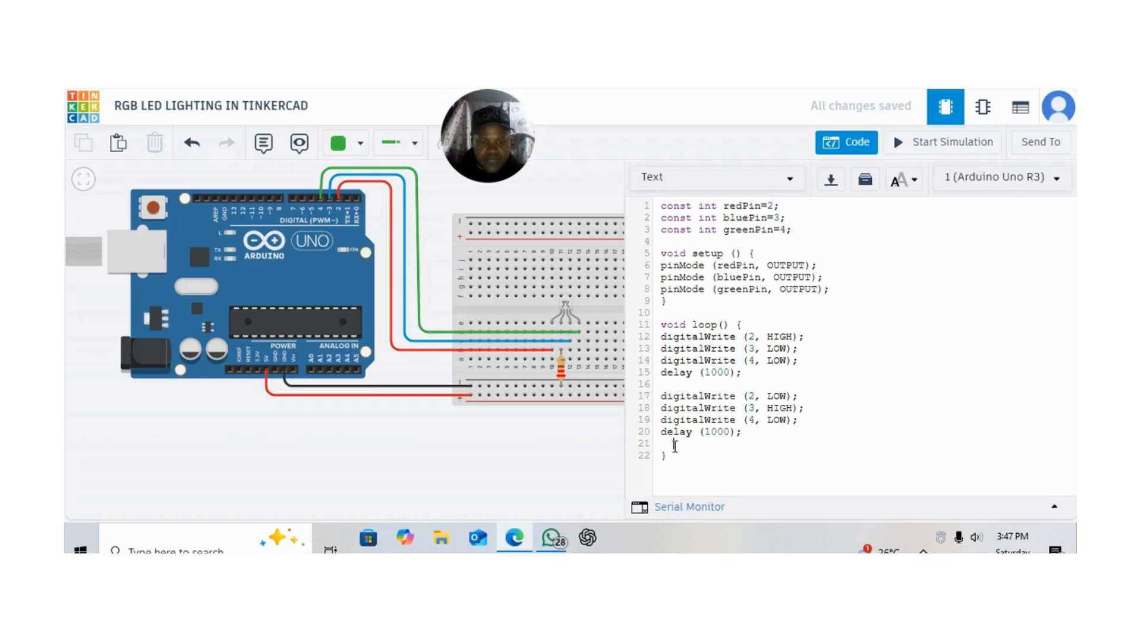
key(Return)
key(BackSpace)
key(BackSpace)
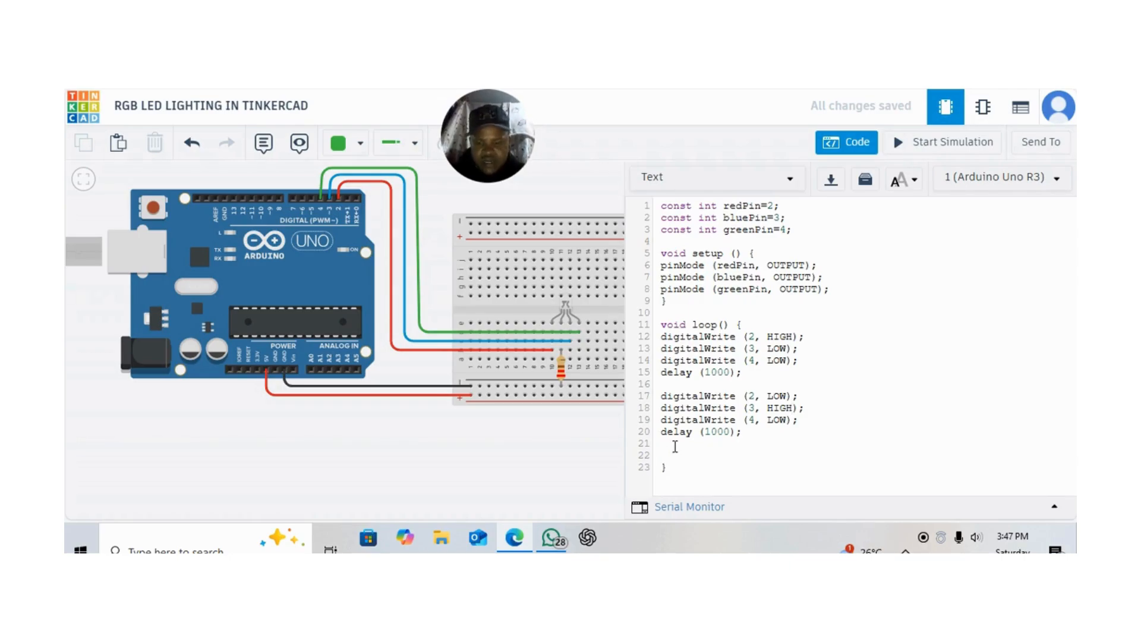
key(ctrl+v)
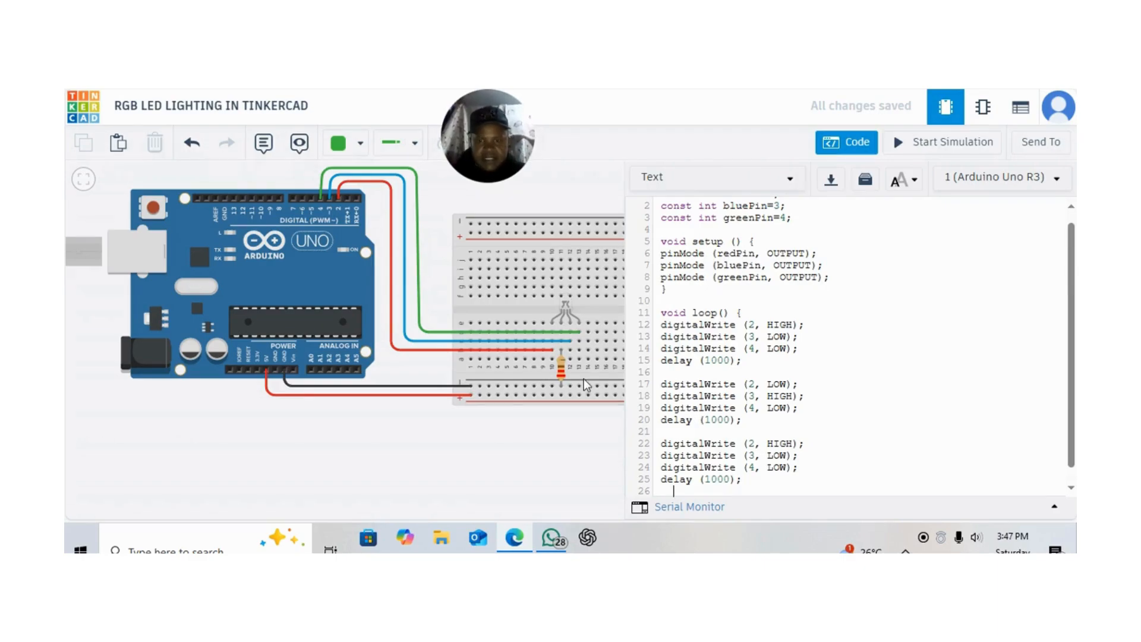
Set the state of pin 2 to LOW on line 22 in the third block
click(795, 443)
key(BackSpace)
key(BackSpace)
key(BackSpace)
key(BackSpace)
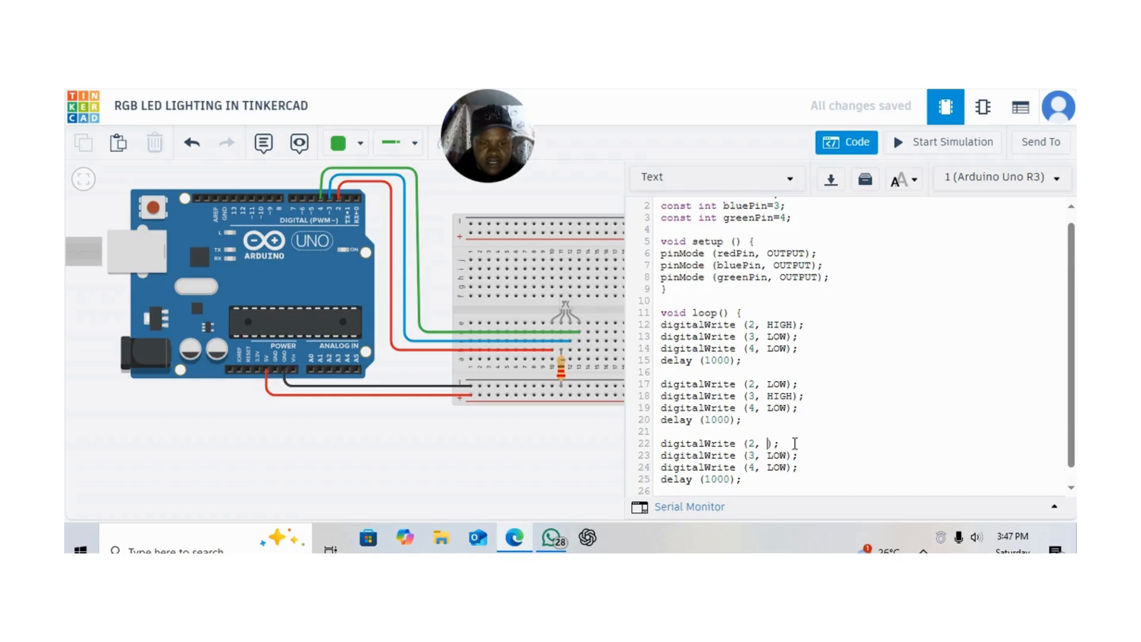
text(LOW)
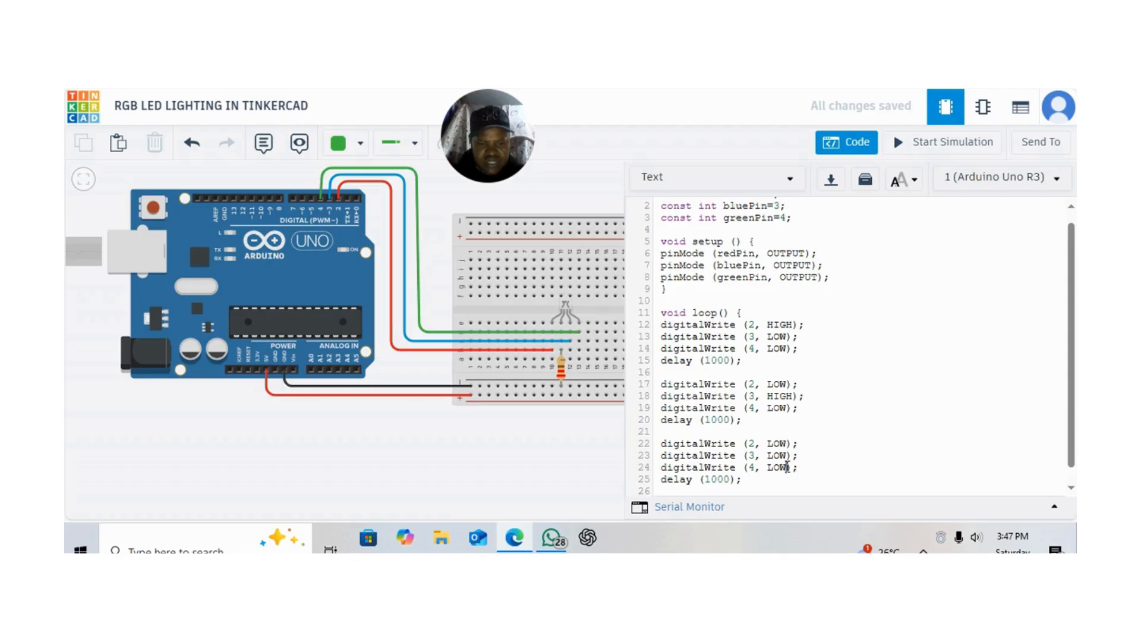
Set the state of pin 4 to HIGH in the digitalWrite statement on line 24
click(787, 467)
key(BackSpace)
key(BackSpace)
key(BackSpace)
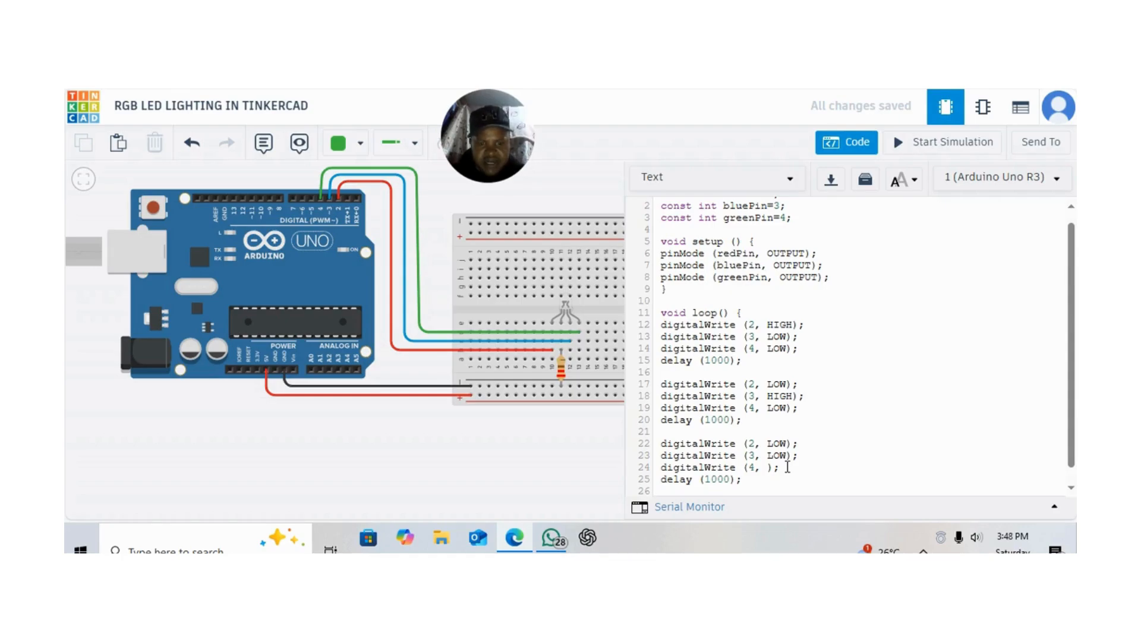
text(HIGH)
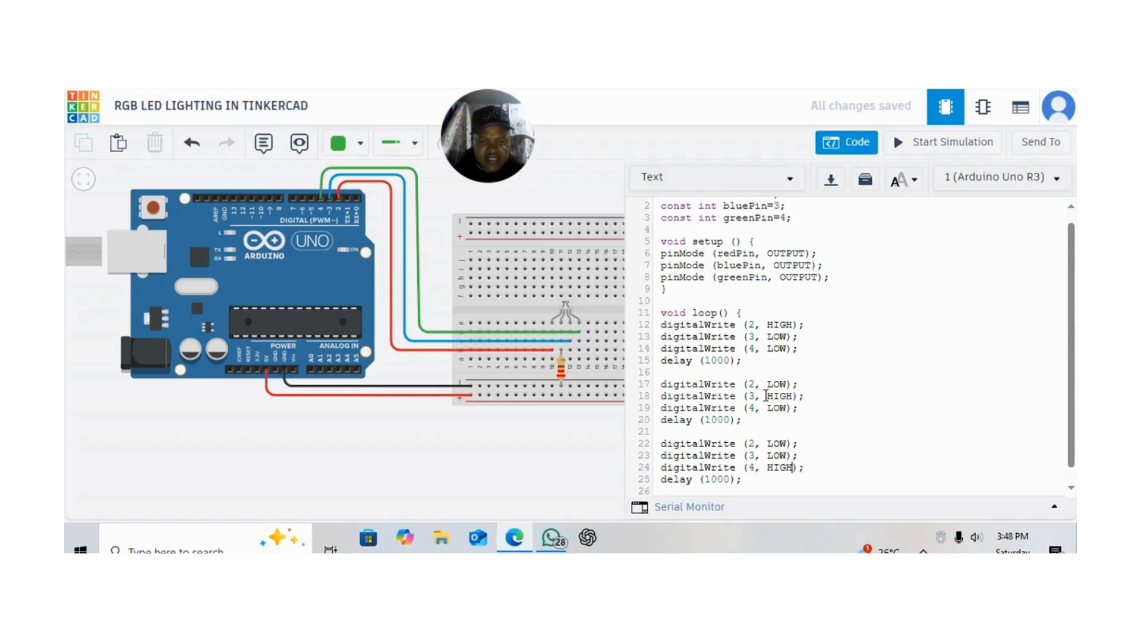
Review the finished code, run the circuit simulation, and dismiss the debugger help
scroll(764, 344, up, 1)
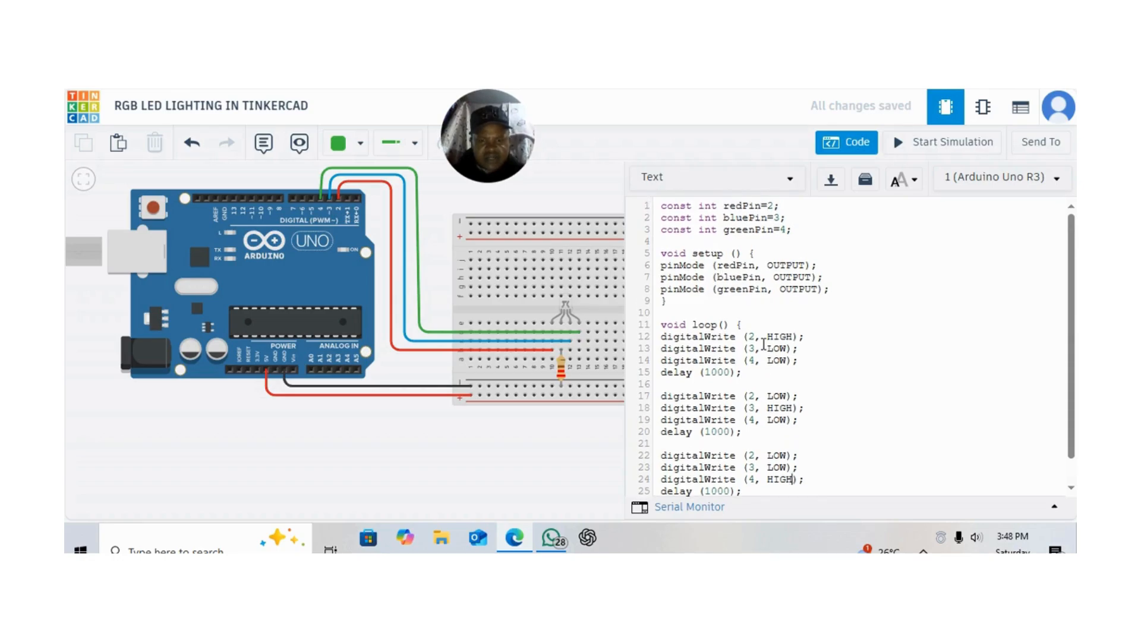
scroll(764, 344, down, 1)
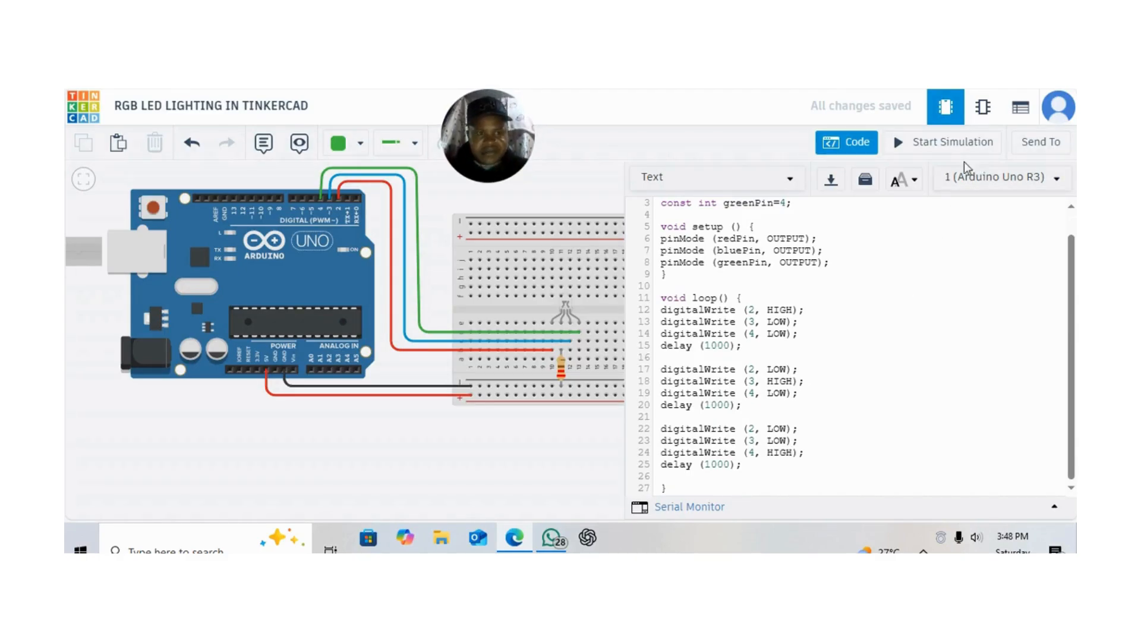
click(958, 142)
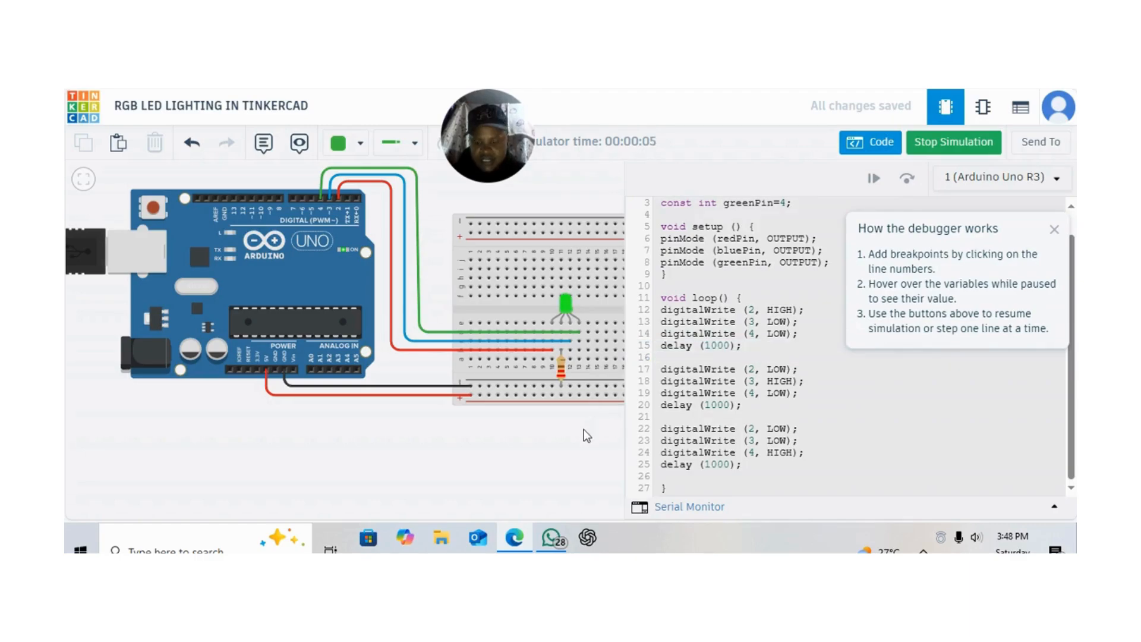
drag(584, 430, 529, 435)
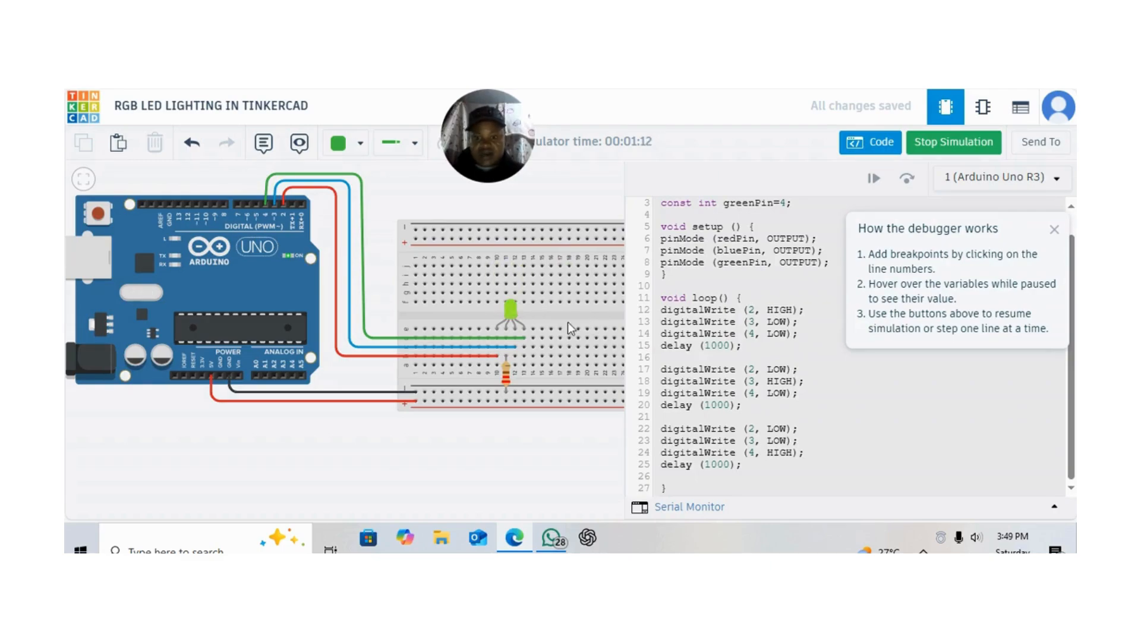
click(1056, 229)
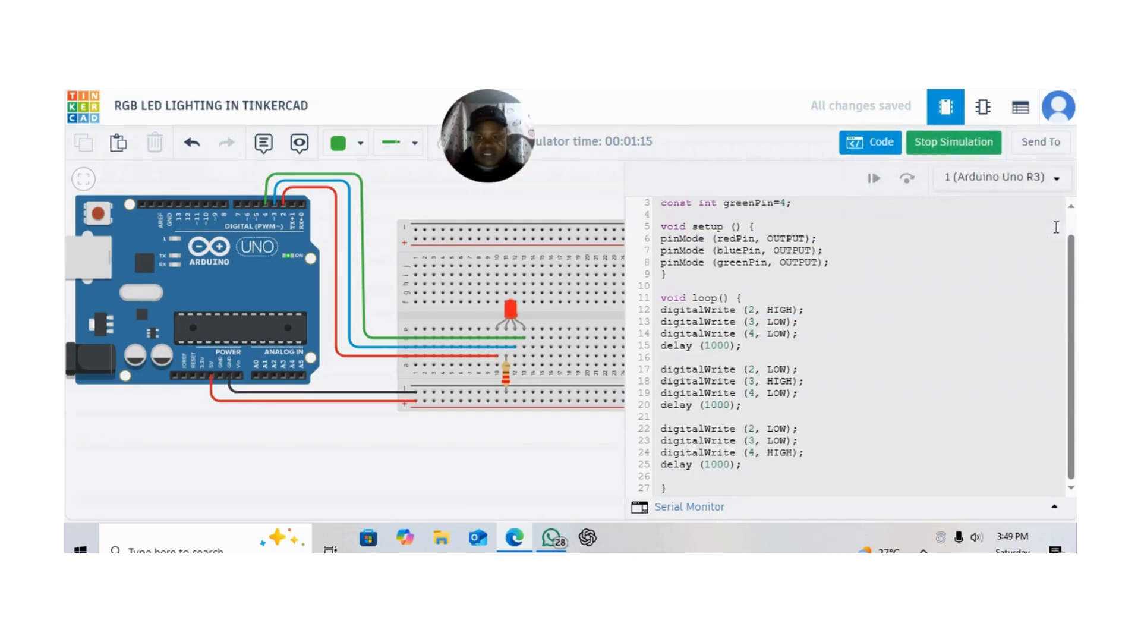